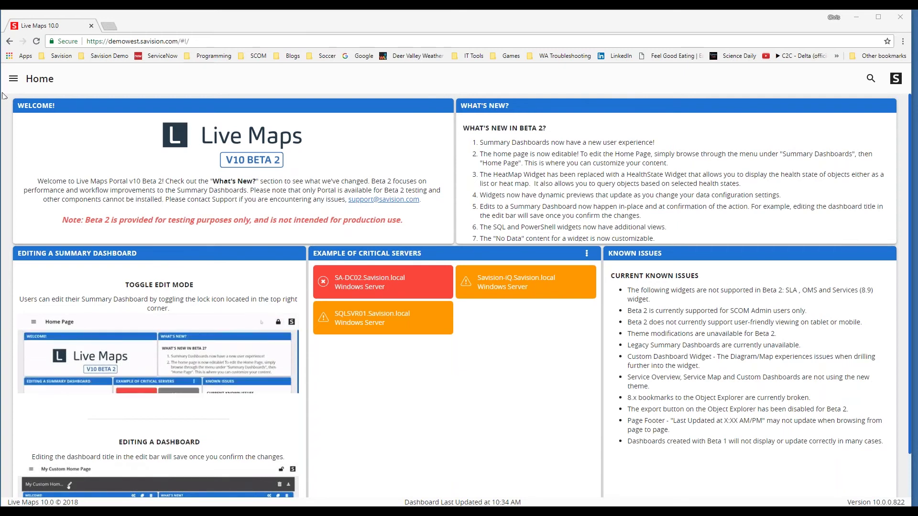
- Create a new summary dashboard
{"action": "left_click", "coordinate": [13, 82]}
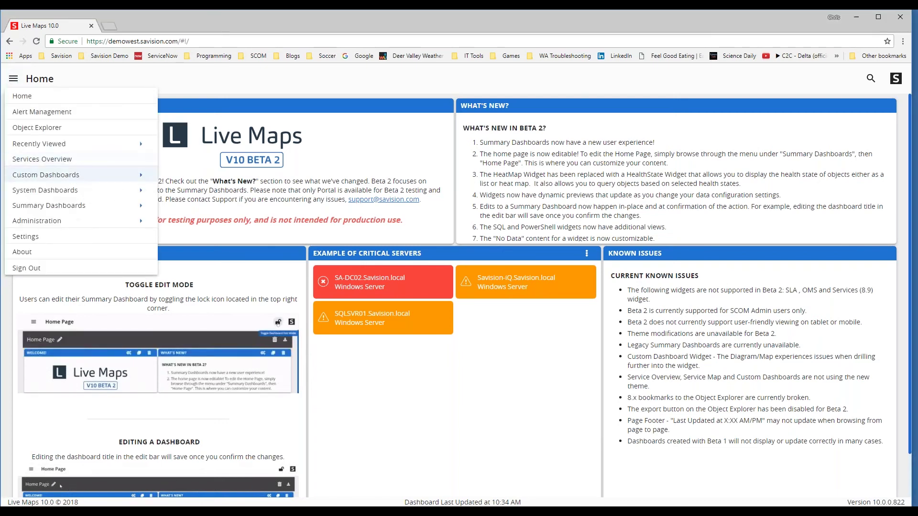
{"action": "mouse_move", "coordinate": [62, 195]}
{"action": "mouse_move", "coordinate": [84, 211]}
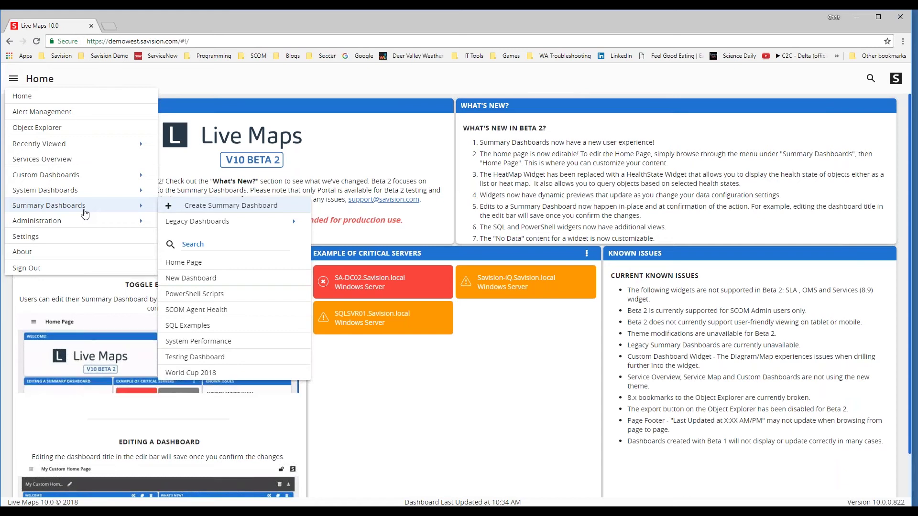
{"action": "mouse_move", "coordinate": [215, 221]}
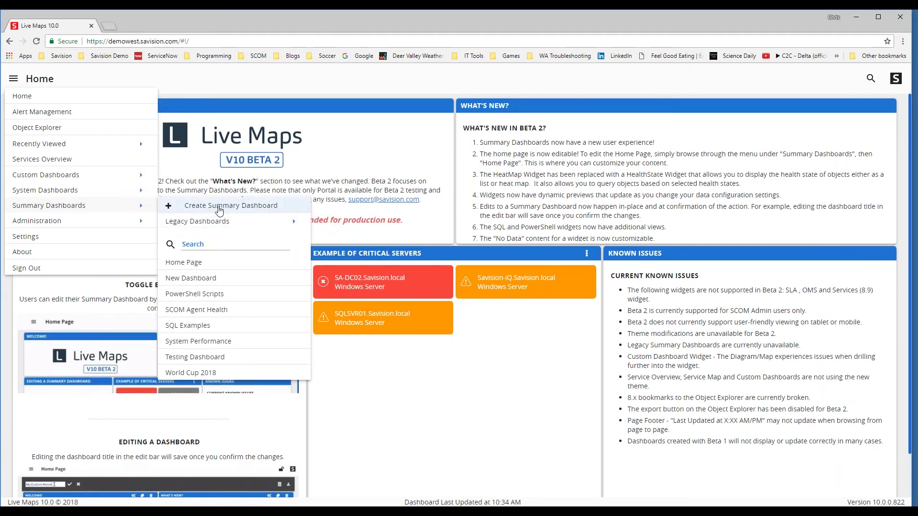
{"action": "left_click", "coordinate": [219, 206]}
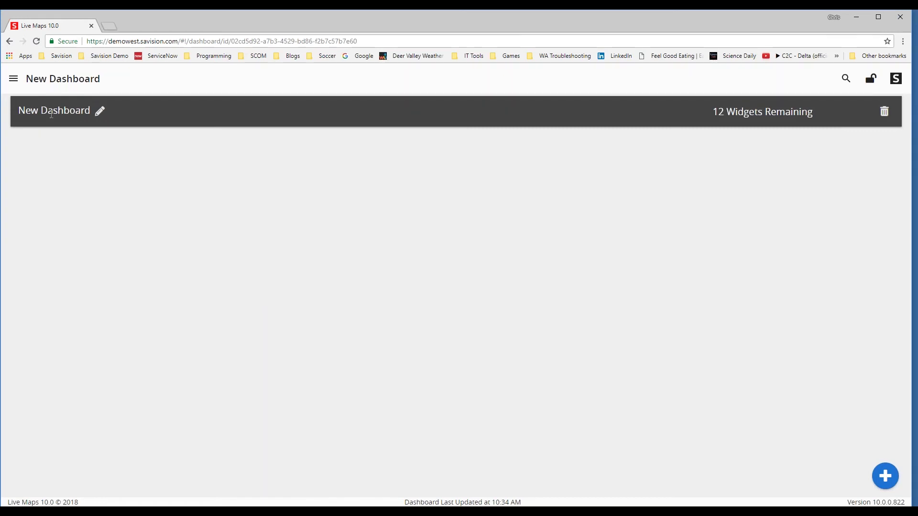
- Rename the new dashboard as "User Group Summary Dashboard"
{"action": "left_click", "coordinate": [101, 112]}
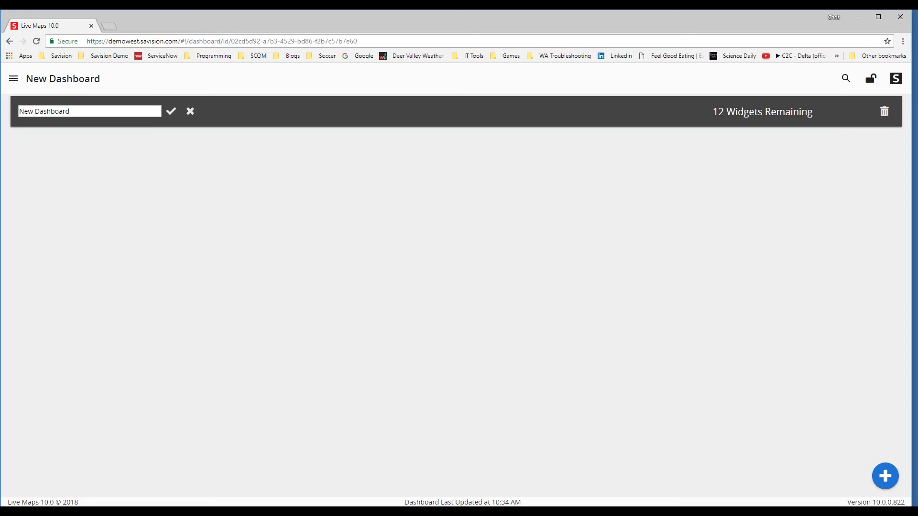
{"action": "key", "text": "ctrl+a"}
{"action": "key", "text": "BackSpace"}
{"action": "type", "text": "User Group Summary Dashboard"}
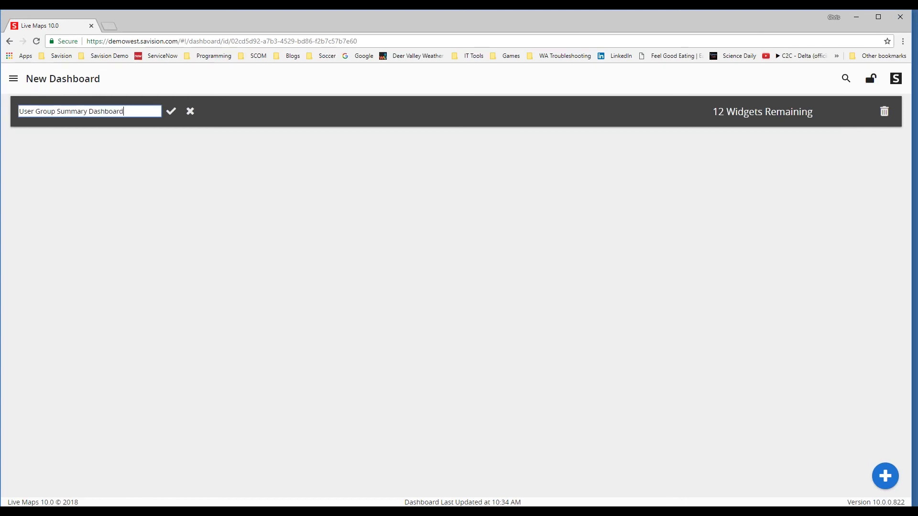
{"action": "left_click", "coordinate": [171, 111]}
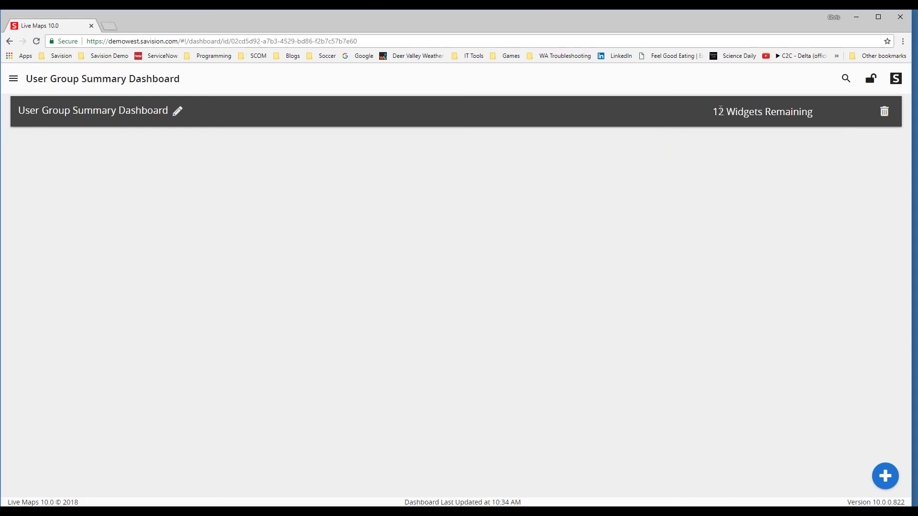
{"action": "left_click_drag", "start_coordinate": [718, 112], "coordinate": [794, 112]}
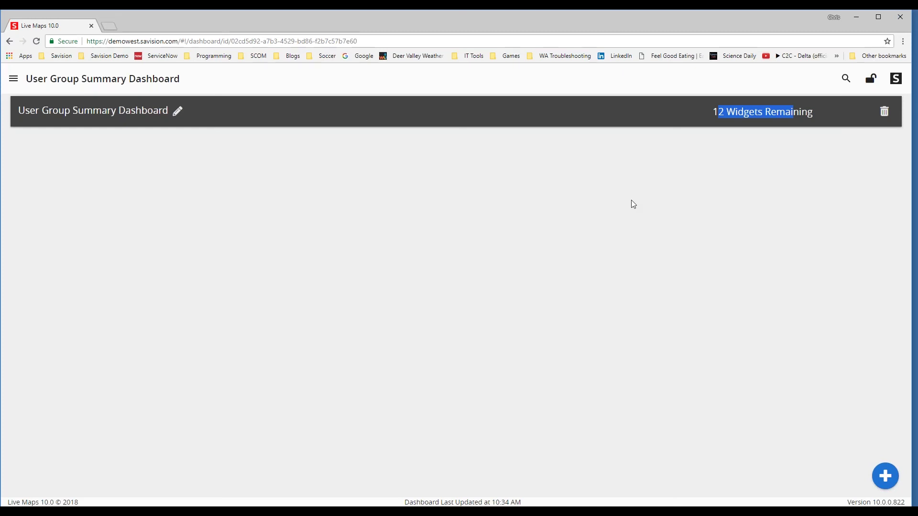
{"action": "left_click", "coordinate": [587, 205]}
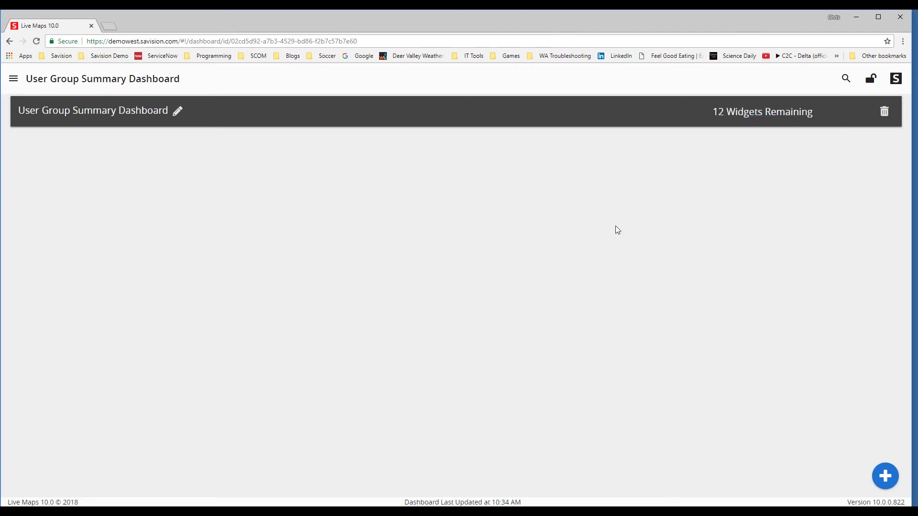
- Start adding a Health State widget to the dashboard and proceed to its configuration
{"action": "left_click", "coordinate": [887, 476]}
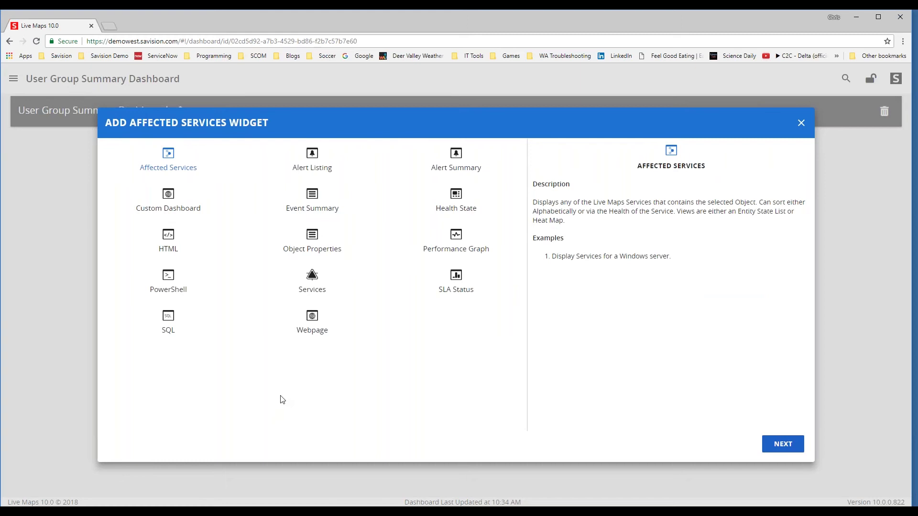
{"action": "left_click", "coordinate": [448, 208]}
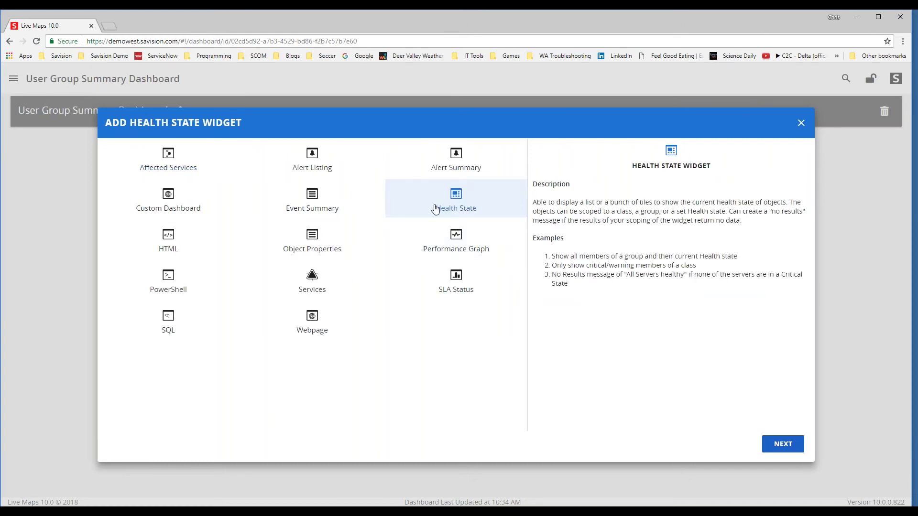
{"action": "left_click", "coordinate": [791, 447]}
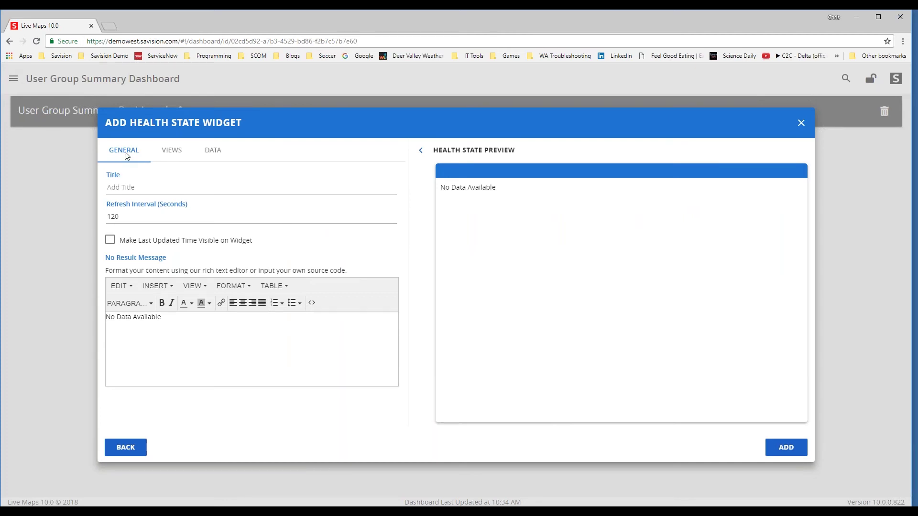
- Make the last updated time visible on the Health State widget
{"action": "left_click", "coordinate": [174, 152]}
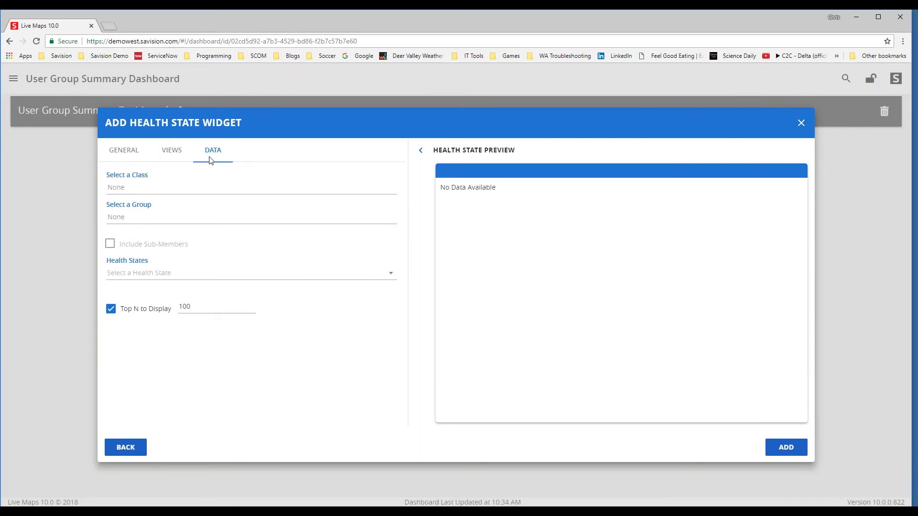
{"action": "left_click", "coordinate": [126, 151]}
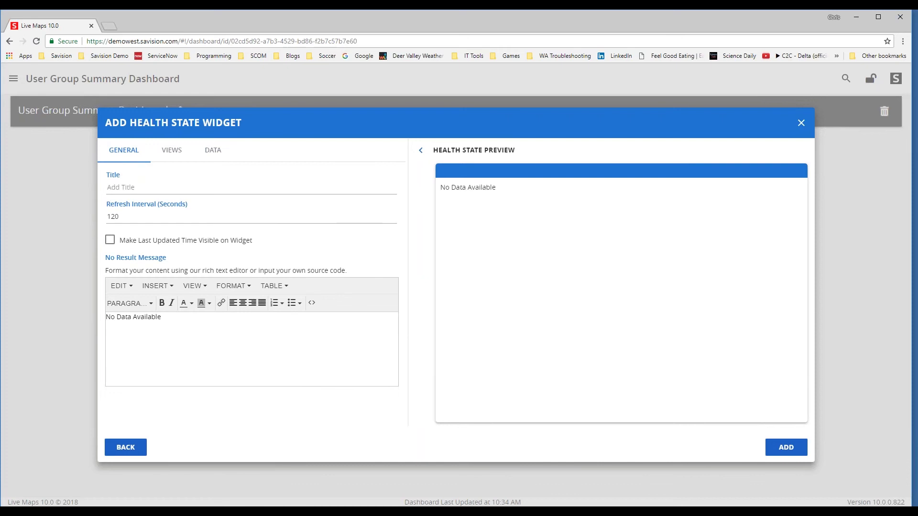
{"action": "left_click", "coordinate": [137, 186]}
{"action": "left_click", "coordinate": [132, 218]}
{"action": "left_click", "coordinate": [110, 241]}
- Insert the stormtrooper image 200w.webp from the local files into the widget's No Result Message
{"action": "left_click", "coordinate": [168, 286]}
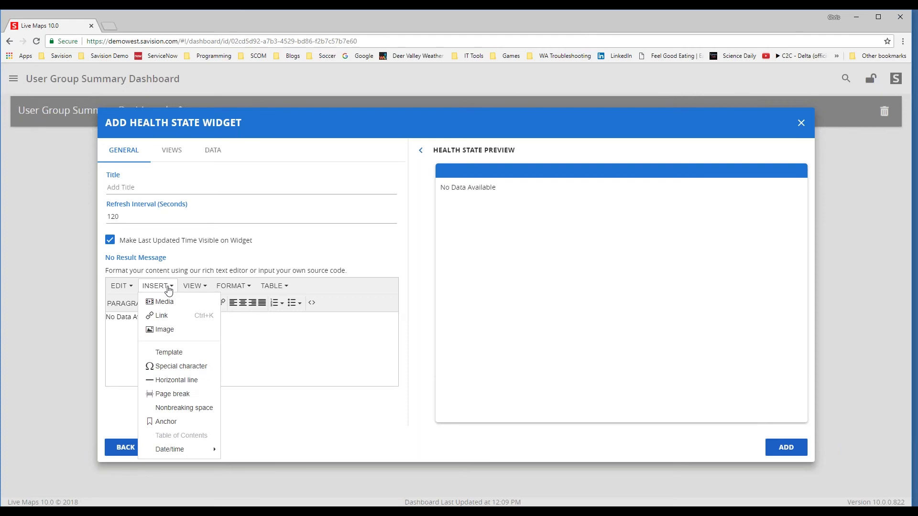
{"action": "left_click", "coordinate": [170, 331]}
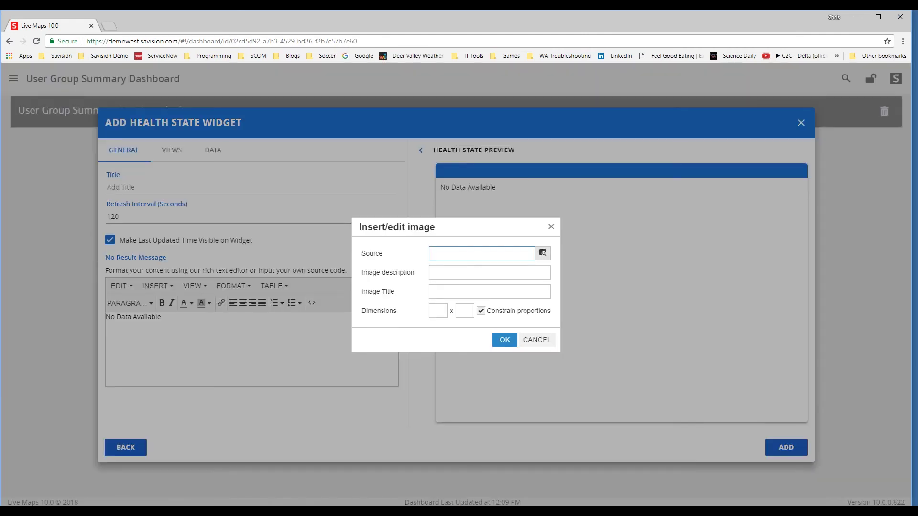
{"action": "left_click", "coordinate": [543, 253]}
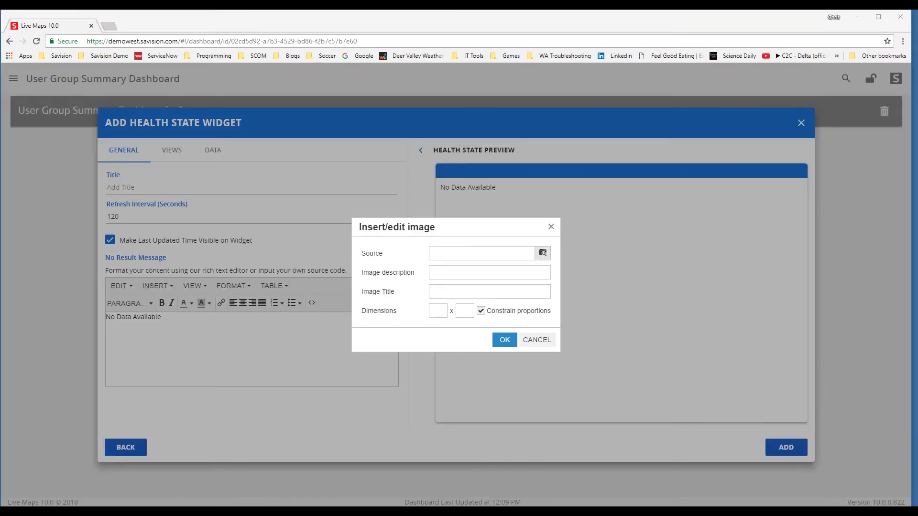
{"action": "left_click", "coordinate": [134, 76]}
{"action": "left_click", "coordinate": [375, 251]}
{"action": "left_click", "coordinate": [504, 340]}
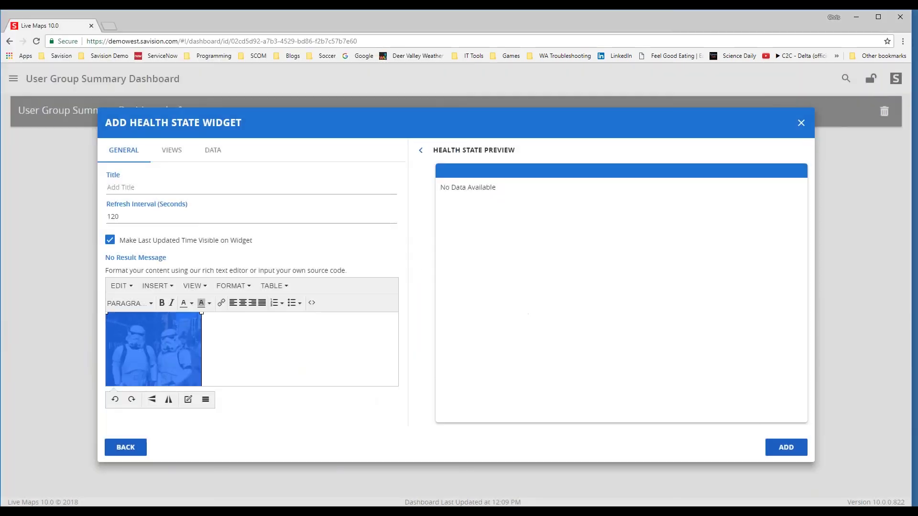
- Remove the "No Data Available" text beside the image in the No Result Message
{"action": "left_click", "coordinate": [193, 368]}
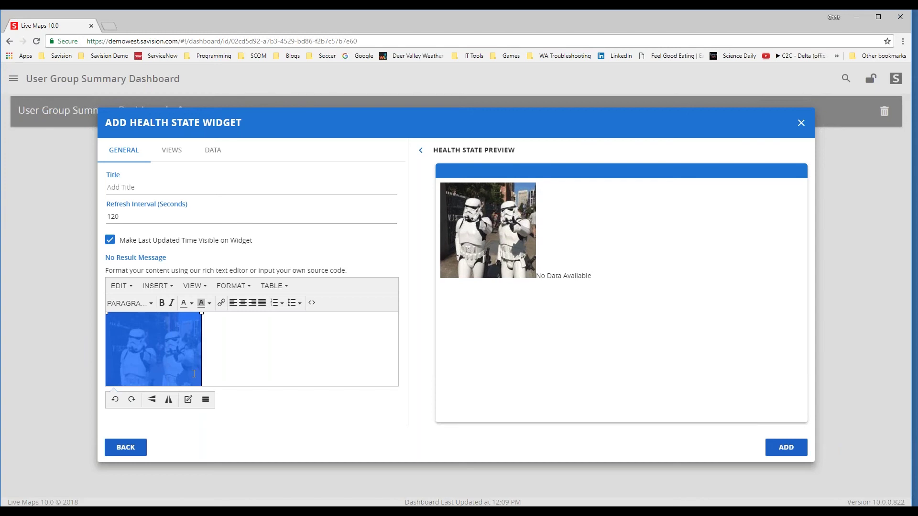
{"action": "left_click_drag", "start_coordinate": [201, 381], "coordinate": [257, 380]}
{"action": "type", "text": "N"}
{"action": "key", "text": "BackSpace"}
- Enlarge the No Result Message image to about twice its size and add the widget to the dashboard
{"action": "left_click", "coordinate": [195, 383]}
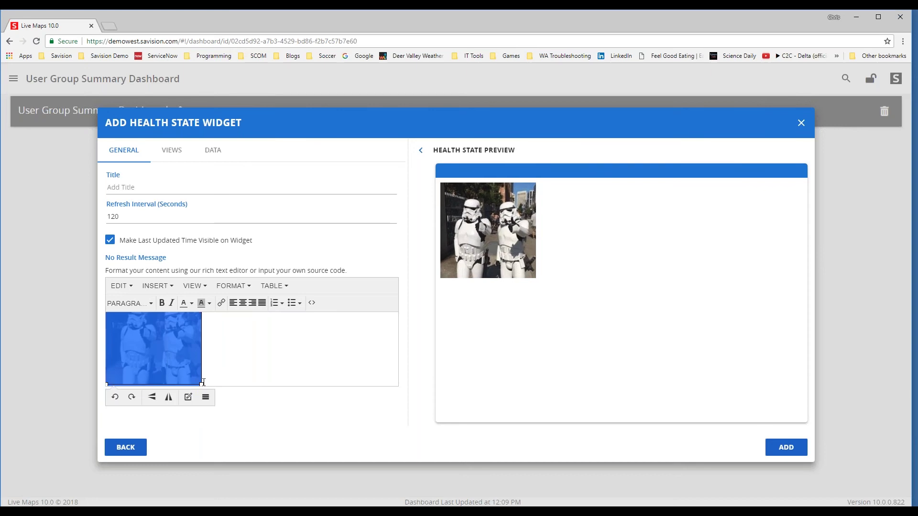
{"action": "left_click_drag", "start_coordinate": [202, 385], "coordinate": [303, 437]}
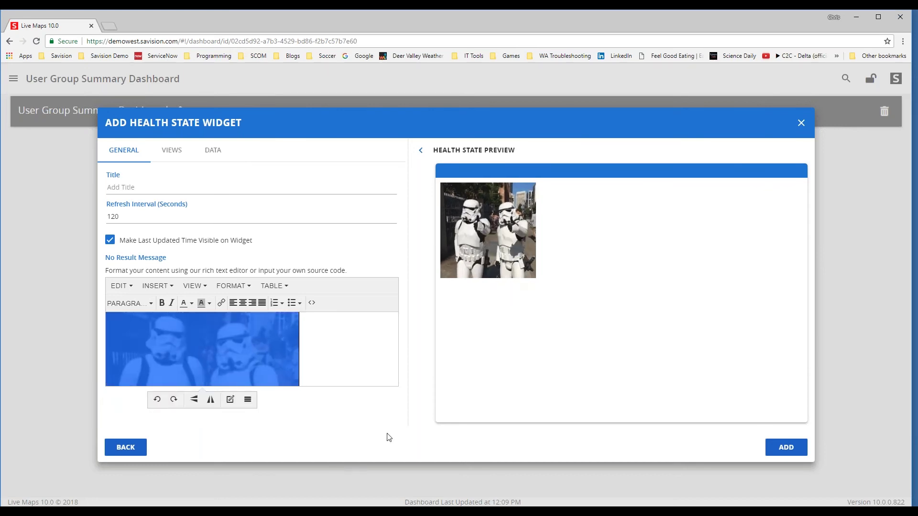
{"action": "left_click", "coordinate": [792, 451]}
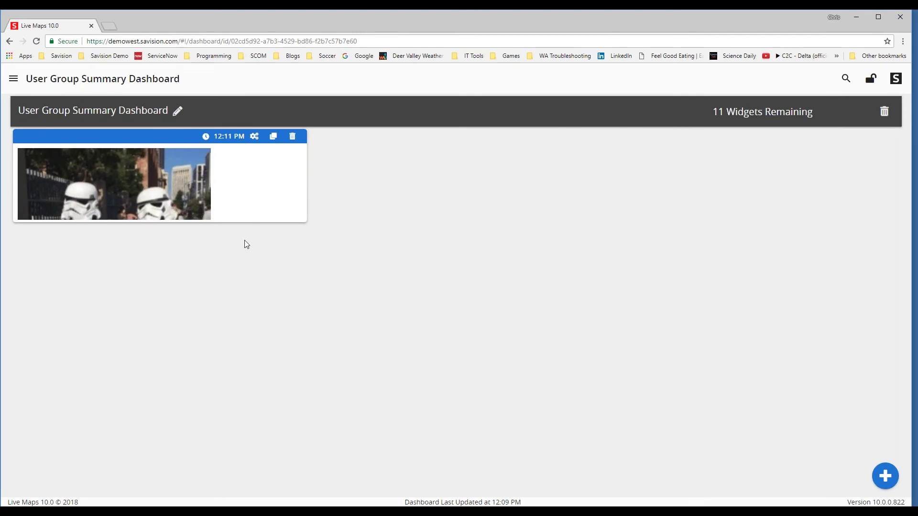
- Resize the widget to about a third of the dashboard's width and tall enough to show the whole image
{"action": "left_click_drag", "start_coordinate": [300, 225], "coordinate": [158, 223]}
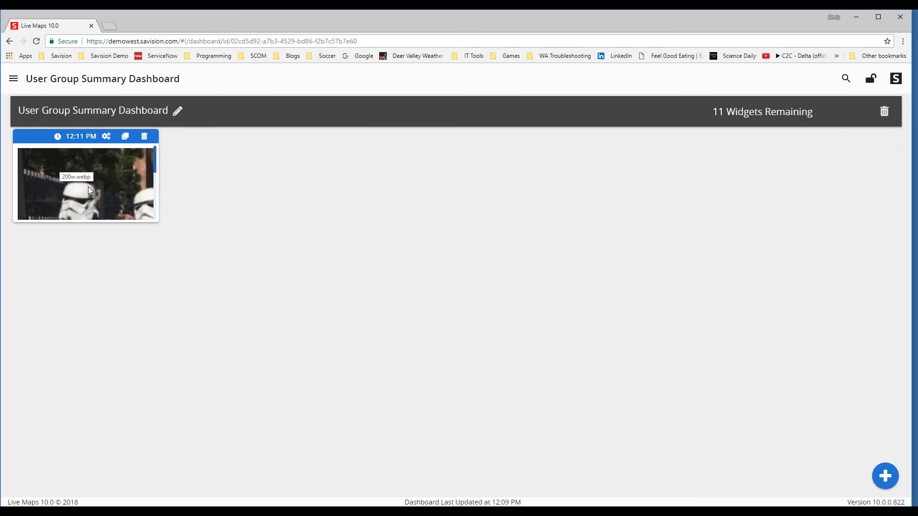
{"action": "left_click_drag", "start_coordinate": [159, 221], "coordinate": [301, 409]}
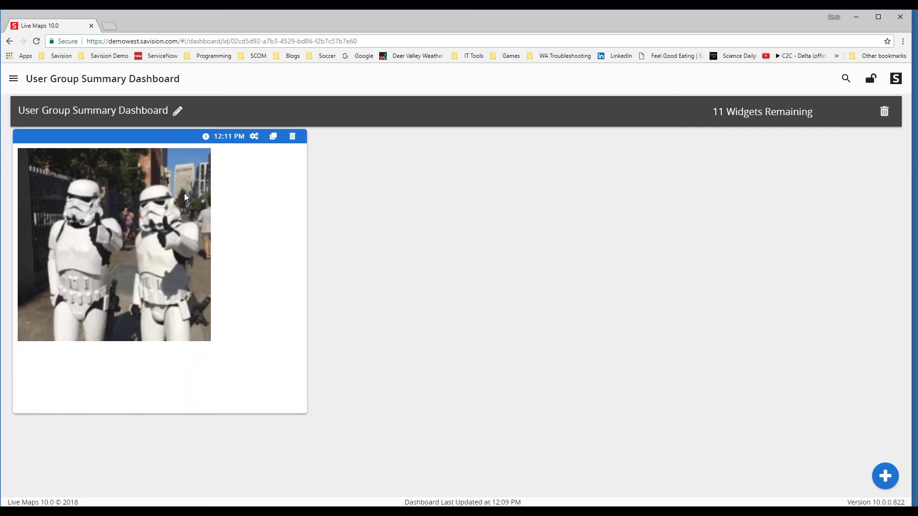
- Make both the Heat Map and Entity State List views available in the Health State widget and review its label options
{"action": "left_click", "coordinate": [254, 137]}
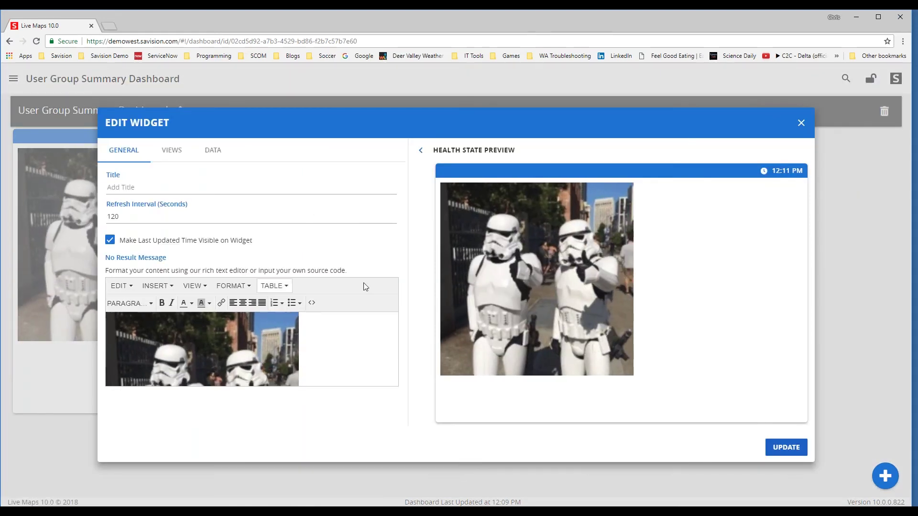
{"action": "left_click", "coordinate": [174, 151]}
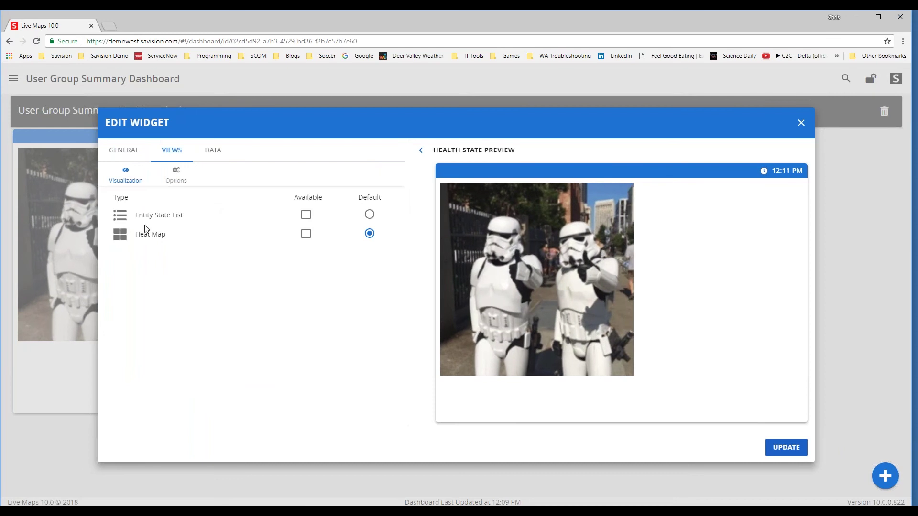
{"action": "left_click", "coordinate": [306, 235]}
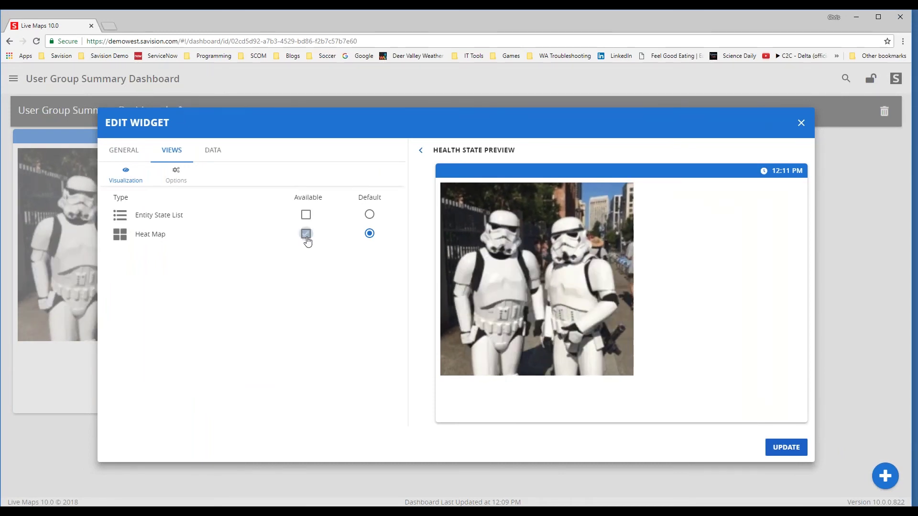
{"action": "left_click", "coordinate": [306, 216]}
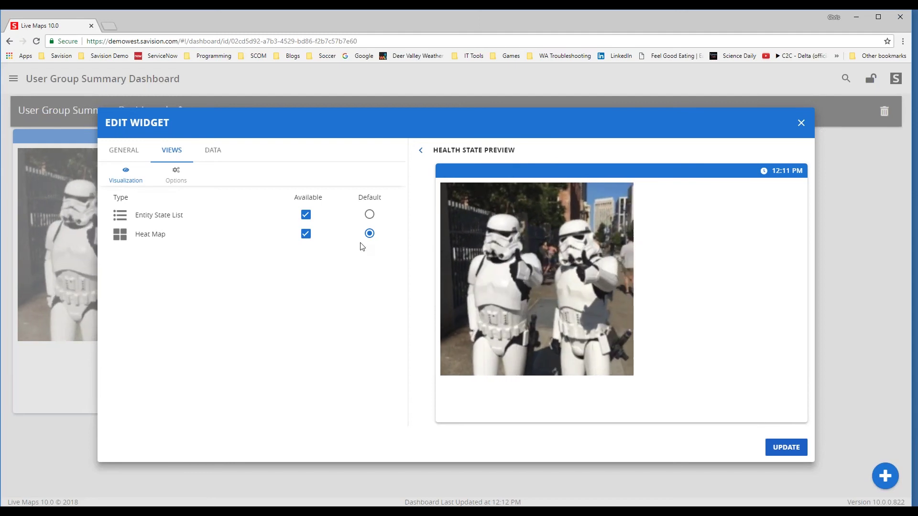
{"action": "left_click", "coordinate": [176, 174]}
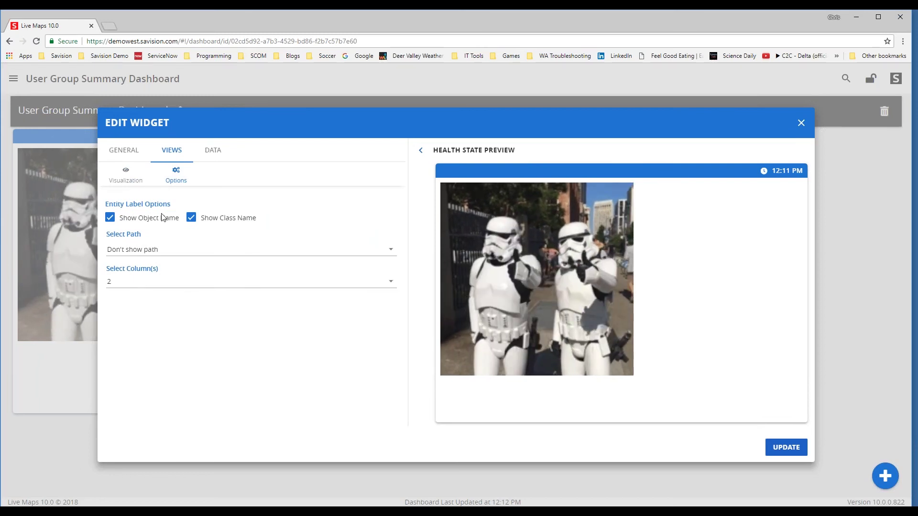
- Set the widget's data class to Windows Server and update the widget
{"action": "left_click", "coordinate": [214, 150]}
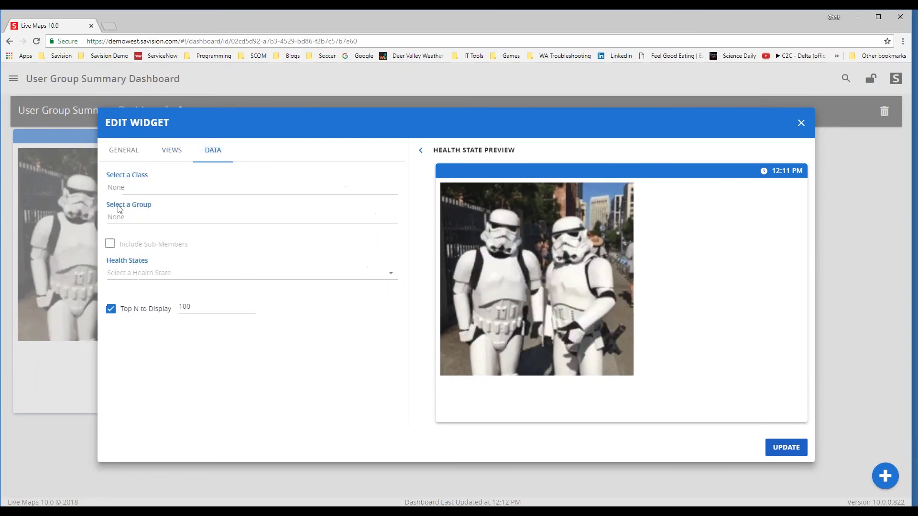
{"action": "left_click", "coordinate": [122, 190]}
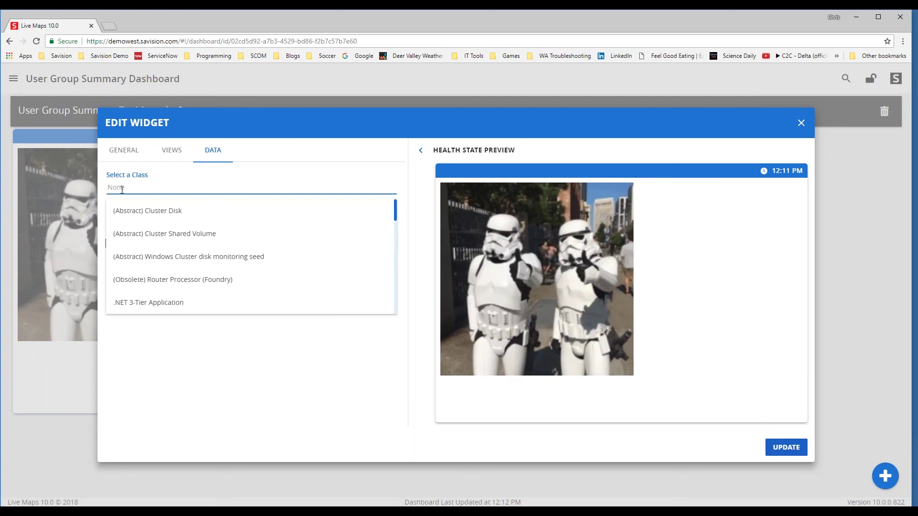
{"action": "type", "text": "Wind"}
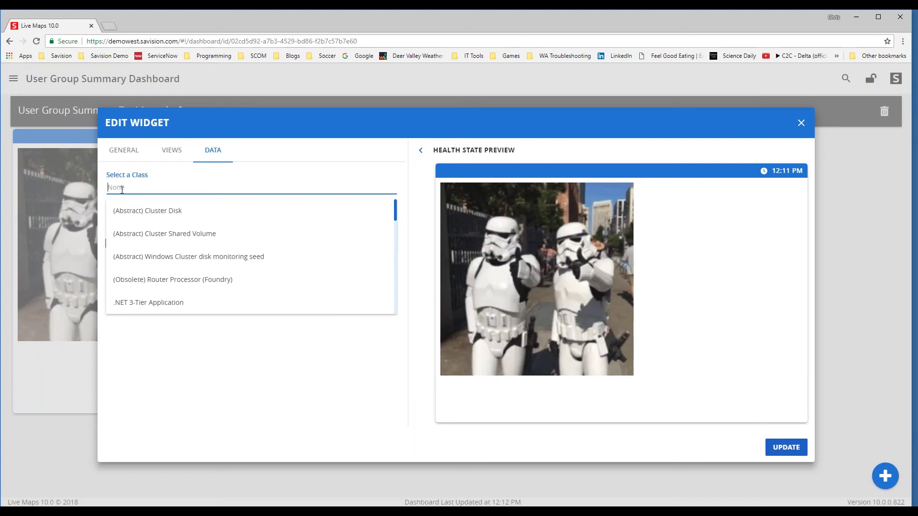
{"action": "type", "text": "ows "}
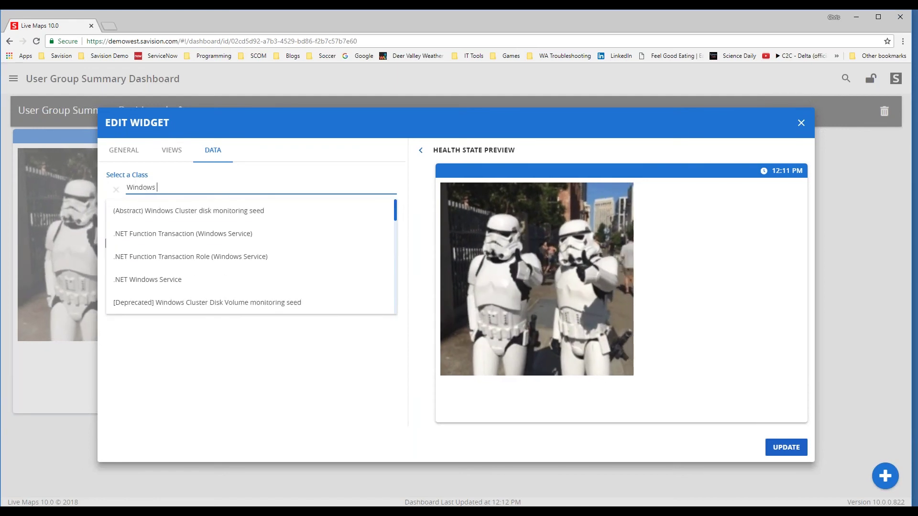
{"action": "type", "text": "Server"}
{"action": "scroll", "coordinate": [170, 265], "scroll_direction": "down", "scroll_amount": 7}
{"action": "scroll", "coordinate": [153, 260], "scroll_direction": "up", "scroll_amount": 3}
{"action": "left_click", "coordinate": [150, 268]}
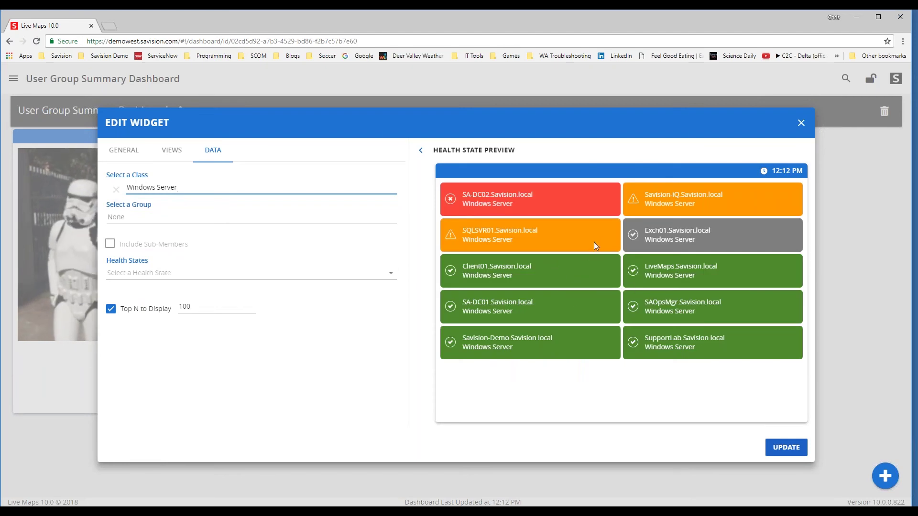
{"action": "left_click", "coordinate": [786, 447]}
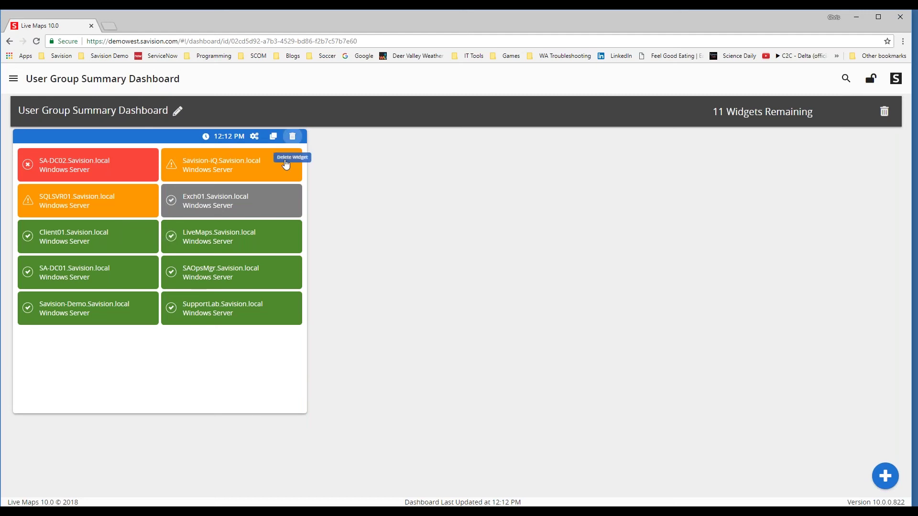
- Clear the Health State widget's Windows Server class and set its group to Application Components (Microsoft SCOM)
{"action": "left_click", "coordinate": [254, 137]}
{"action": "left_click", "coordinate": [213, 150]}
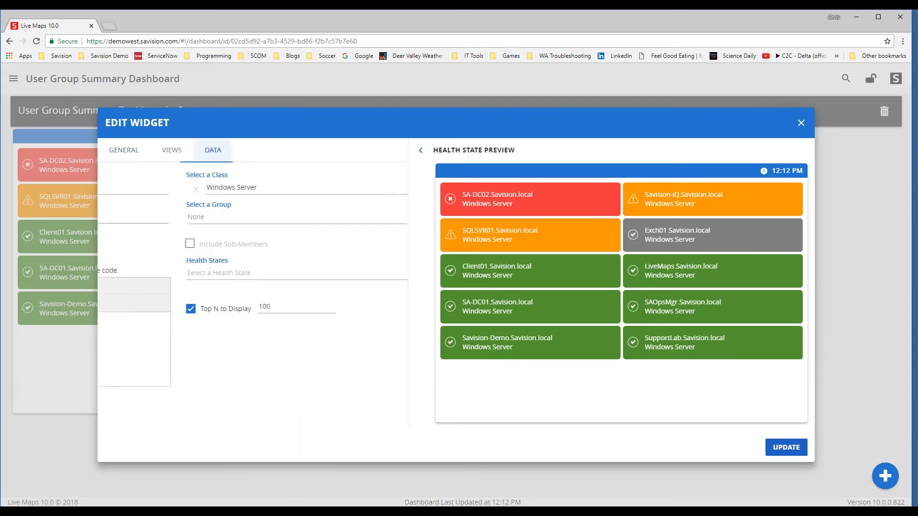
{"action": "left_click", "coordinate": [131, 218]}
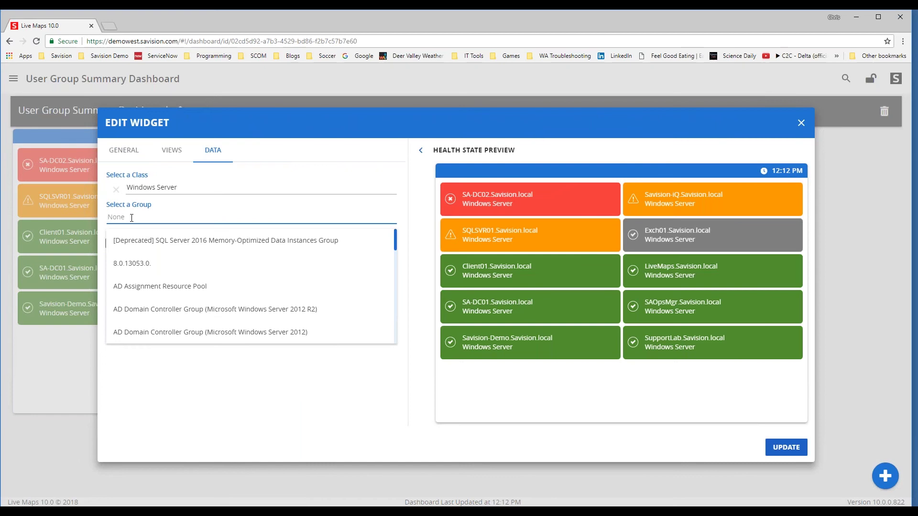
{"action": "left_click", "coordinate": [191, 415]}
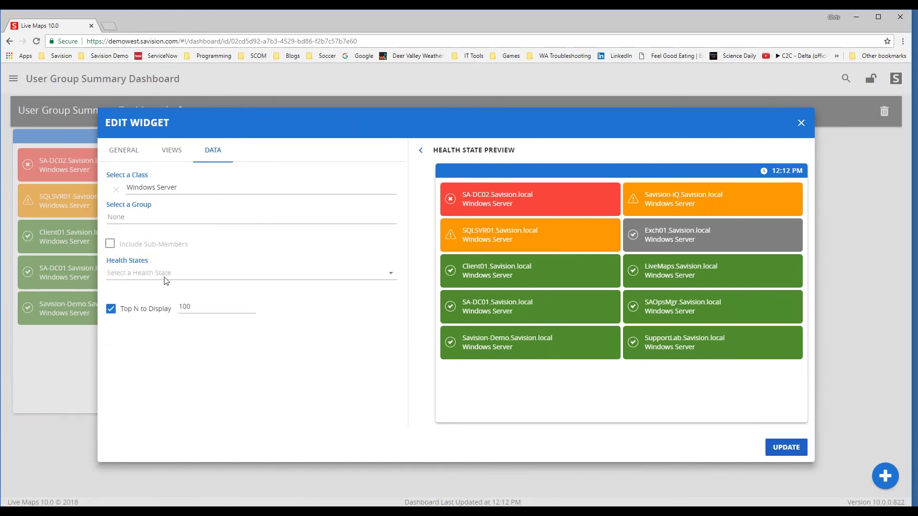
{"action": "left_click", "coordinate": [117, 189]}
{"action": "left_click", "coordinate": [135, 218]}
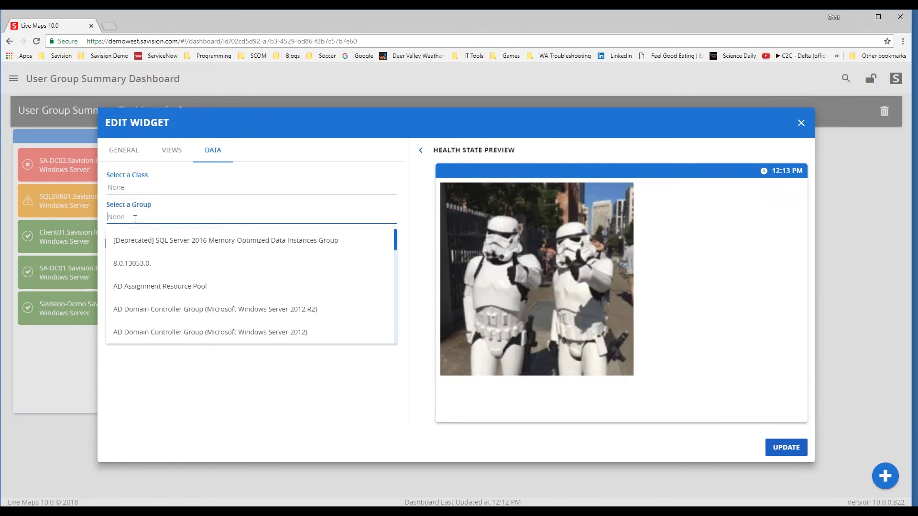
{"action": "type", "text": "App"}
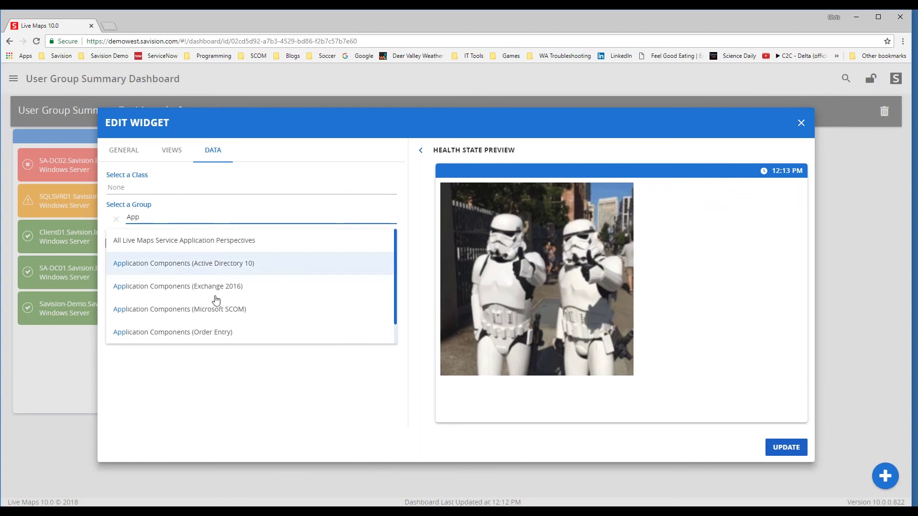
{"action": "left_click", "coordinate": [190, 309]}
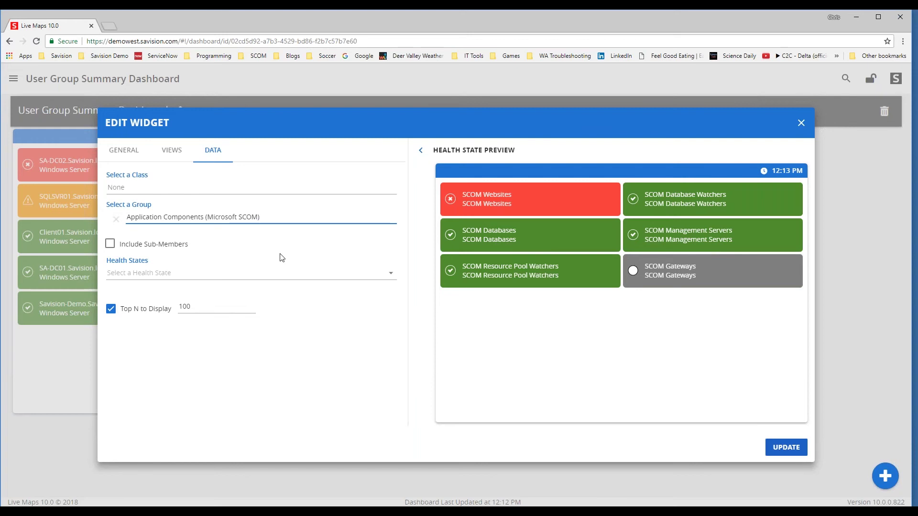
- Include the group's sub-members in the widget and review the listed objects in the preview
{"action": "left_click", "coordinate": [110, 245]}
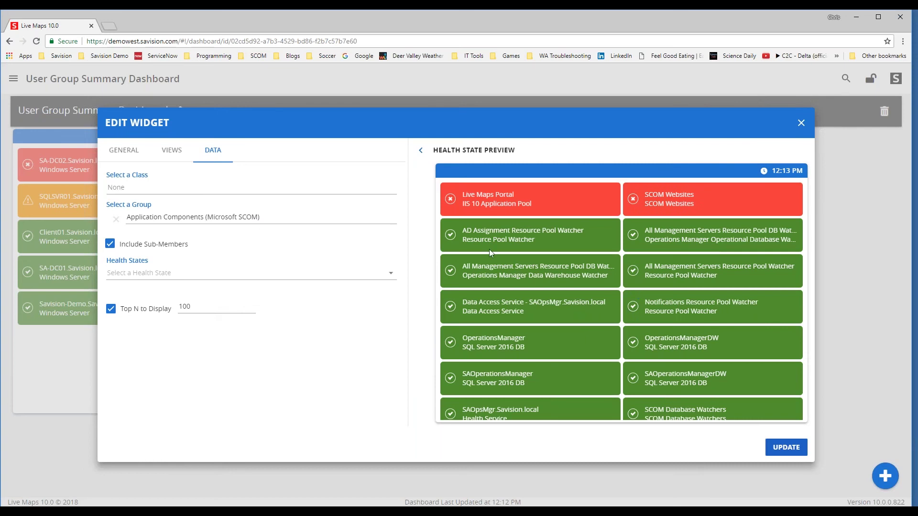
{"action": "scroll", "coordinate": [613, 312], "scroll_direction": "down", "scroll_amount": 3}
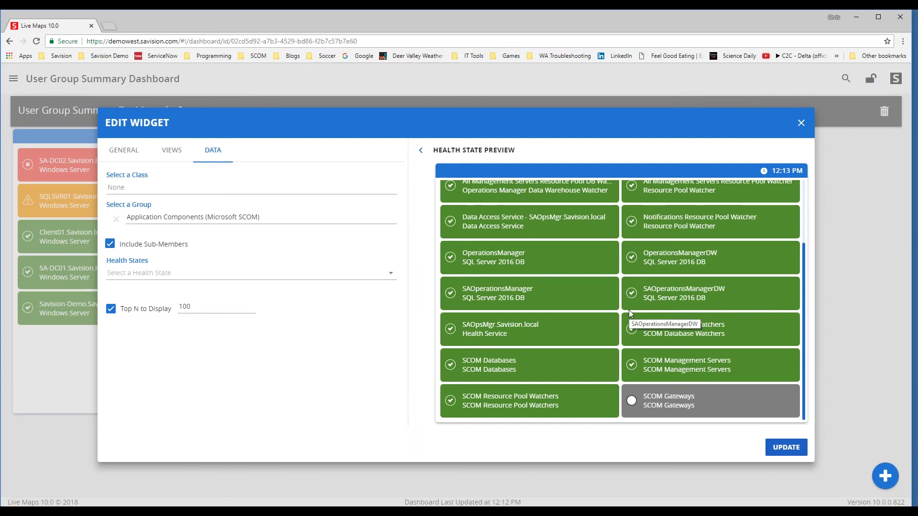
{"action": "scroll", "coordinate": [546, 324], "scroll_direction": "up", "scroll_amount": 2}
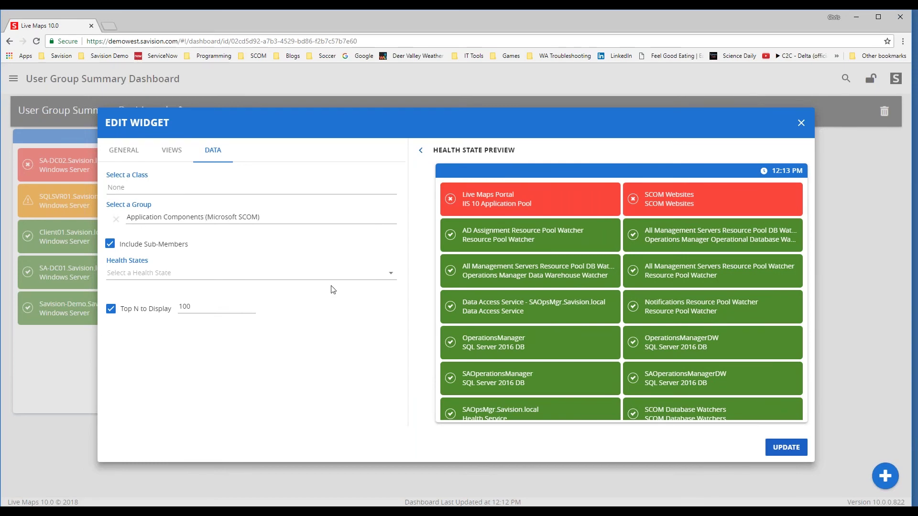
- Limit the Health State widget to the Warning and Error health states and shorten the updated widget to about two thirds of its height
{"action": "left_click", "coordinate": [155, 278]}
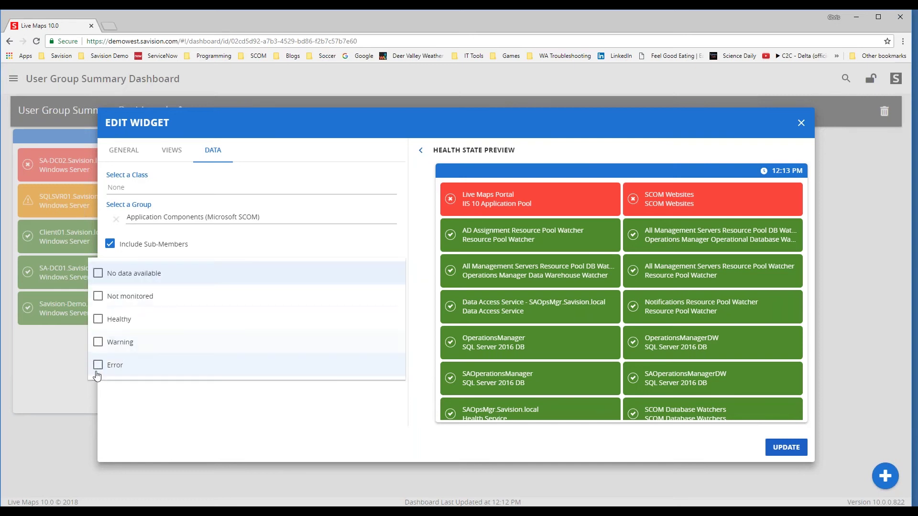
{"action": "left_click", "coordinate": [98, 366]}
{"action": "left_click", "coordinate": [126, 343]}
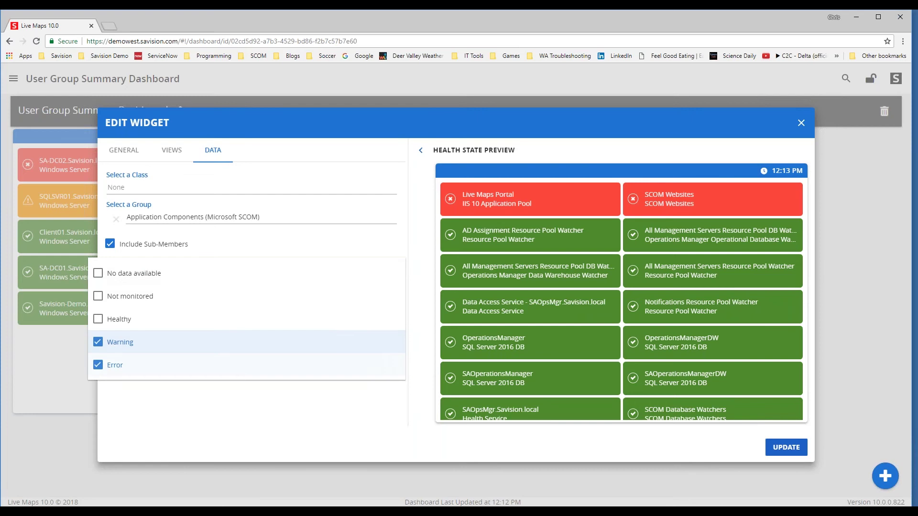
{"action": "left_click", "coordinate": [294, 421]}
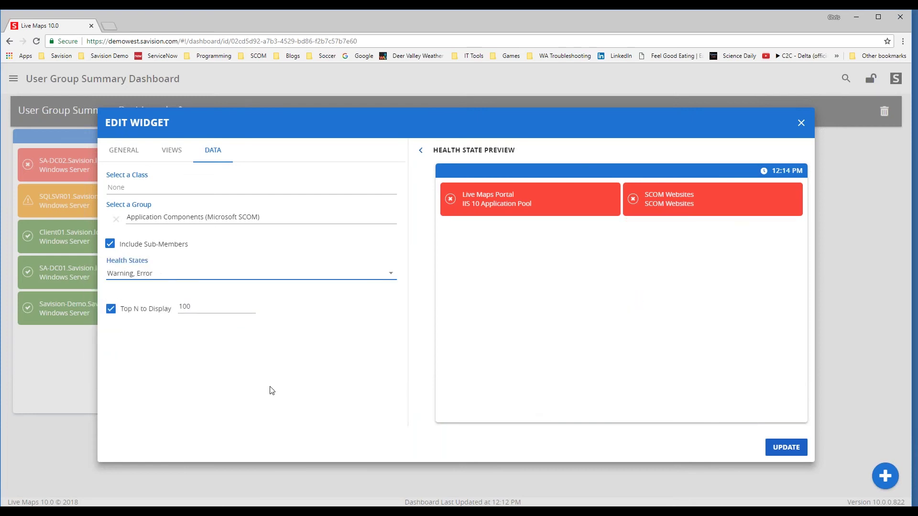
{"action": "left_click", "coordinate": [786, 447]}
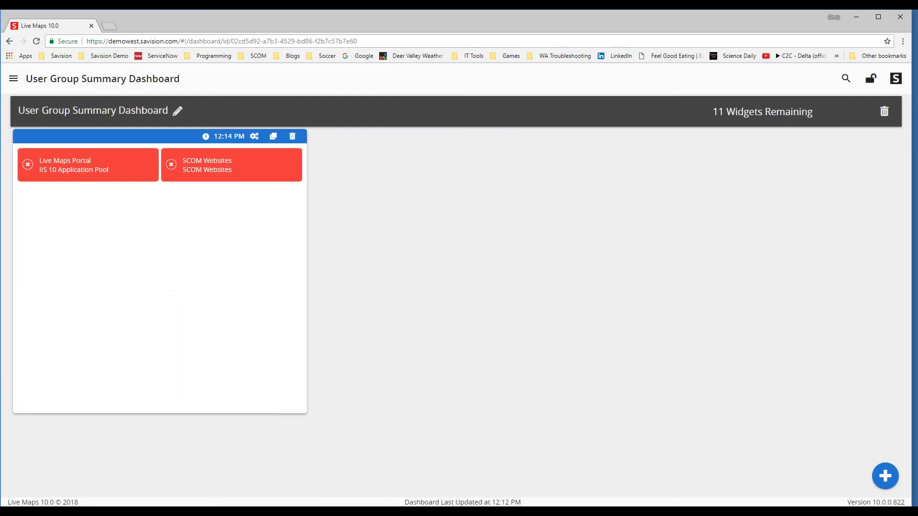
{"action": "left_click_drag", "start_coordinate": [302, 415], "coordinate": [282, 316]}
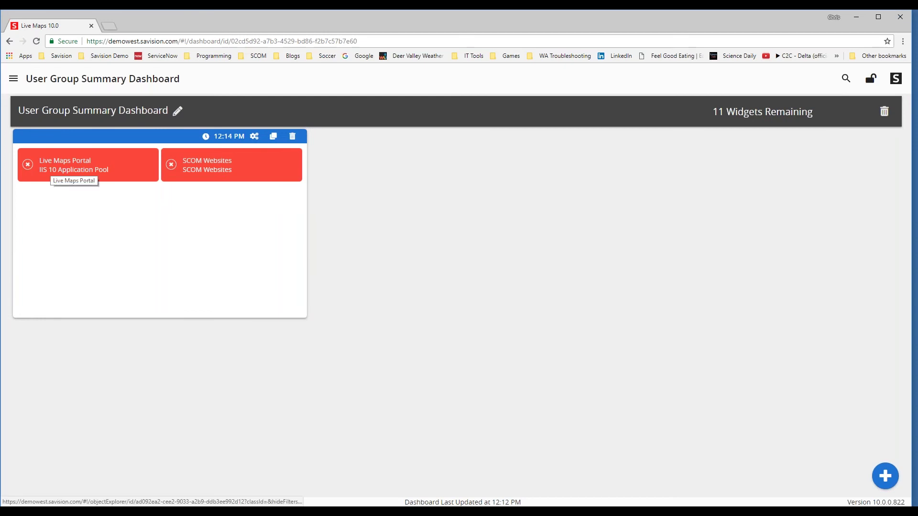
- Duplicate the Health State widget and set the copy's group to Application Components (Active Directory 10)
{"action": "left_click", "coordinate": [273, 136]}
{"action": "left_click", "coordinate": [614, 310]}
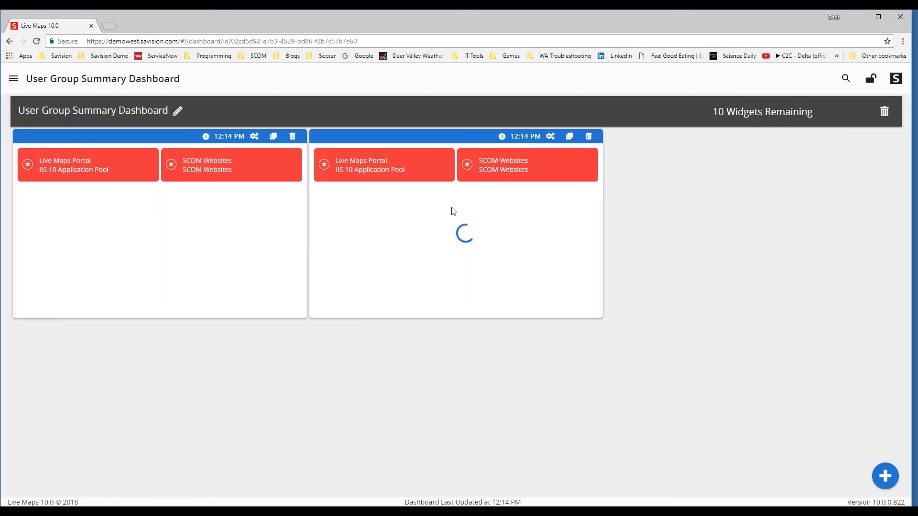
{"action": "left_click", "coordinate": [550, 136]}
{"action": "left_click", "coordinate": [216, 153]}
{"action": "left_click", "coordinate": [280, 219]}
{"action": "key", "text": "ctrl+a"}
{"action": "type", "text": "Al"}
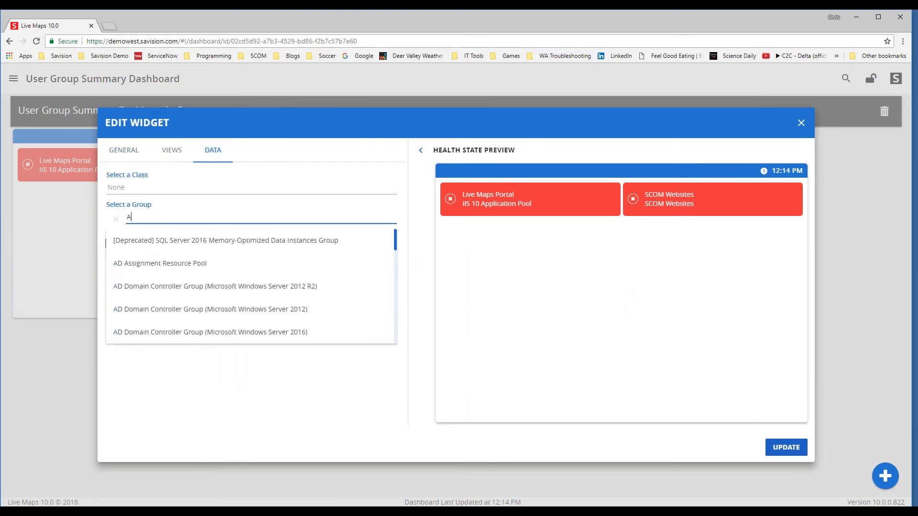
{"action": "key", "text": "BackSpace"}
{"action": "type", "text": "pp"}
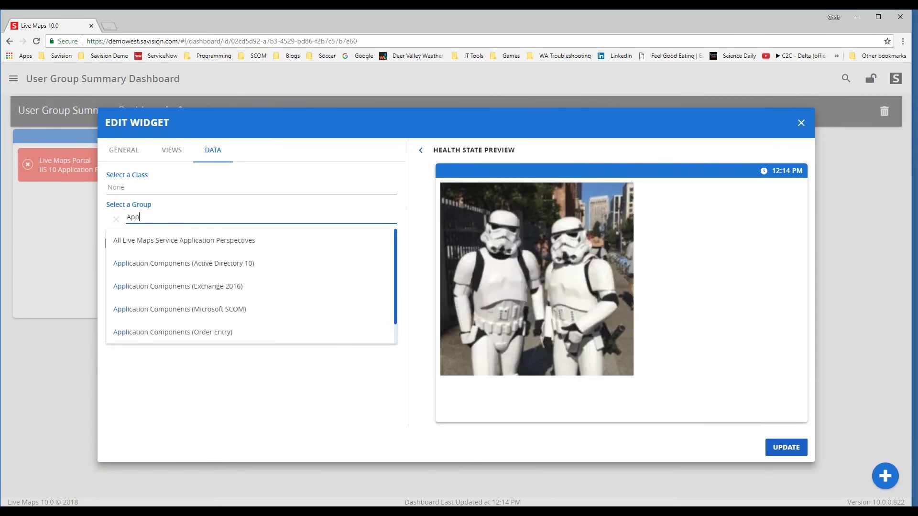
{"action": "left_click", "coordinate": [194, 266]}
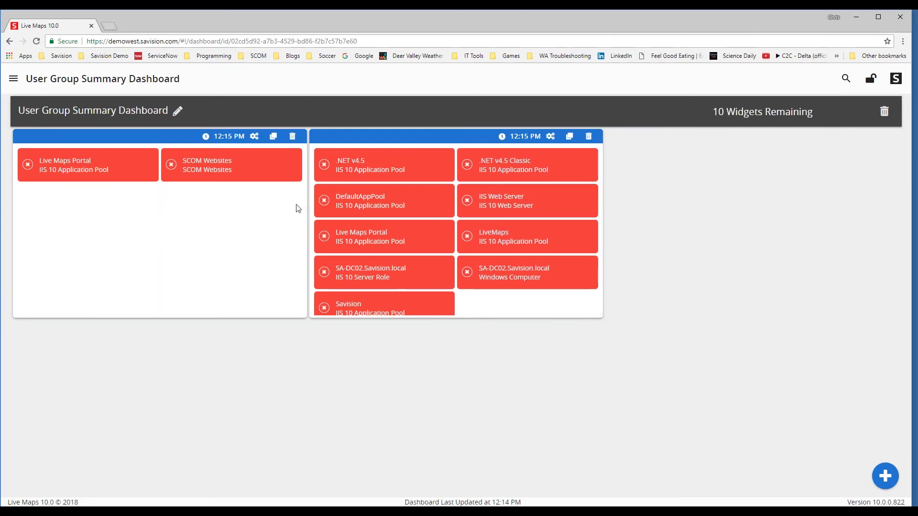
- Delete the duplicated Health State widget from the dashboard
{"action": "left_click", "coordinate": [589, 137]}
{"action": "left_click", "coordinate": [607, 313]}
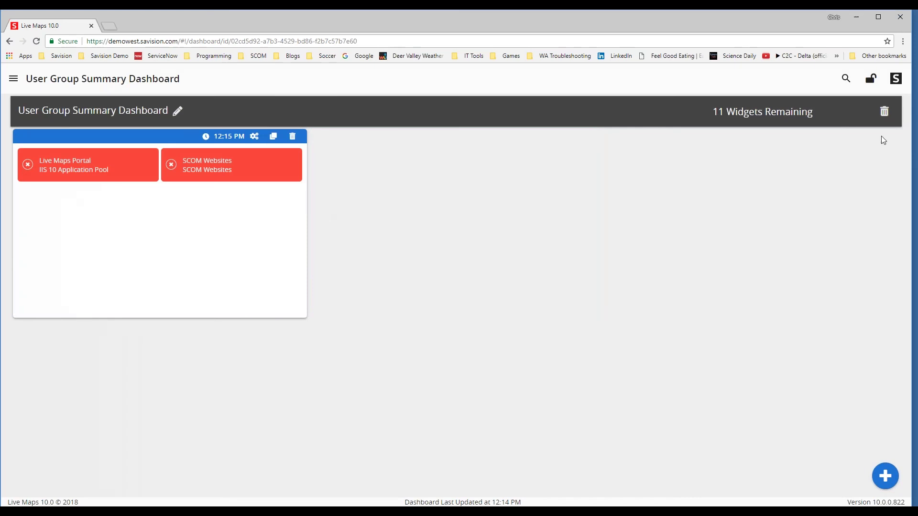
- Lock the dashboard and switch the Health State widget to the Entity State List view
{"action": "left_click", "coordinate": [871, 81]}
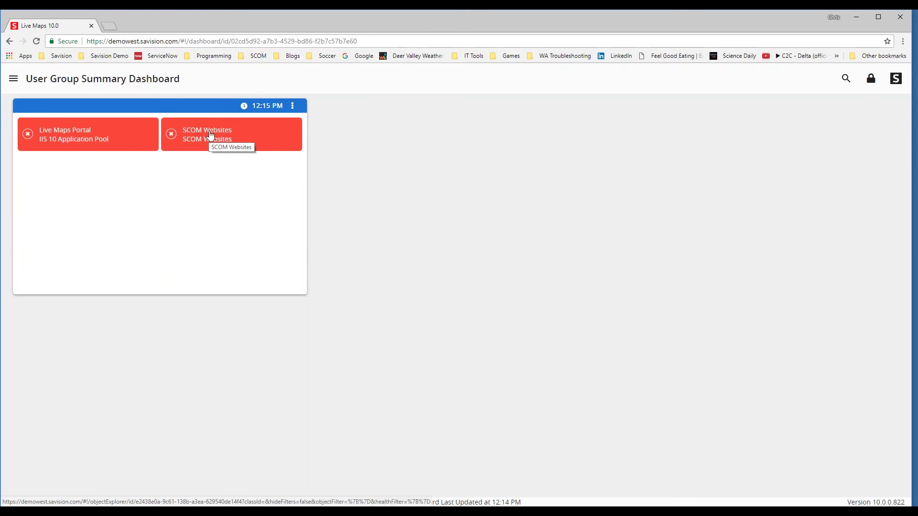
{"action": "left_click", "coordinate": [292, 106]}
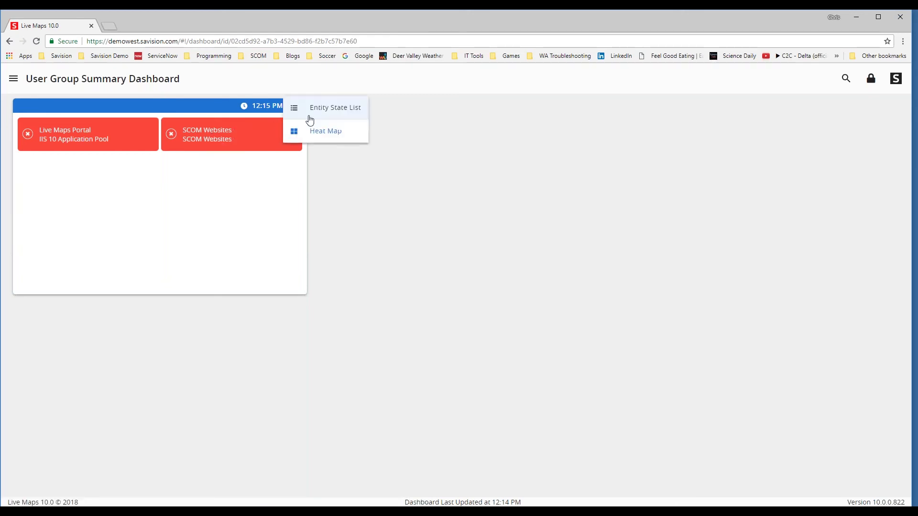
{"action": "left_click", "coordinate": [335, 113]}
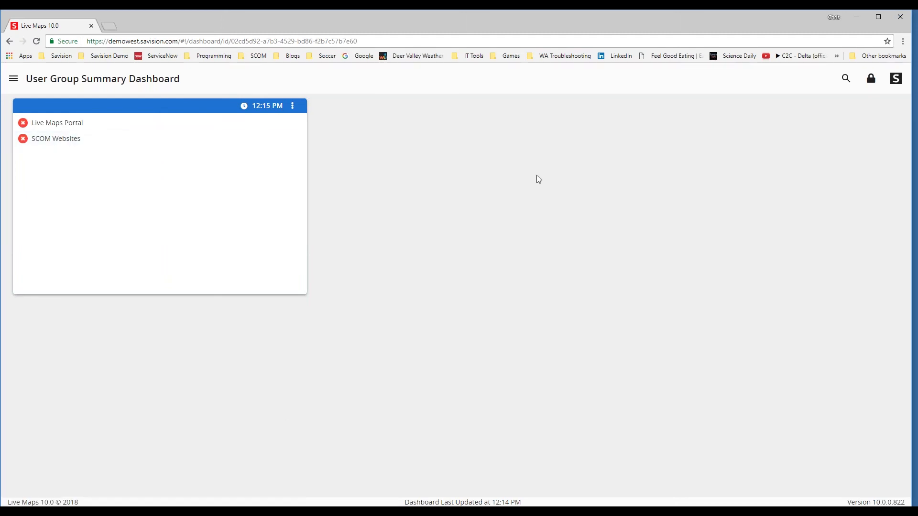
- Unlock the dashboard and start adding a Performance Graph widget
{"action": "left_click", "coordinate": [871, 79]}
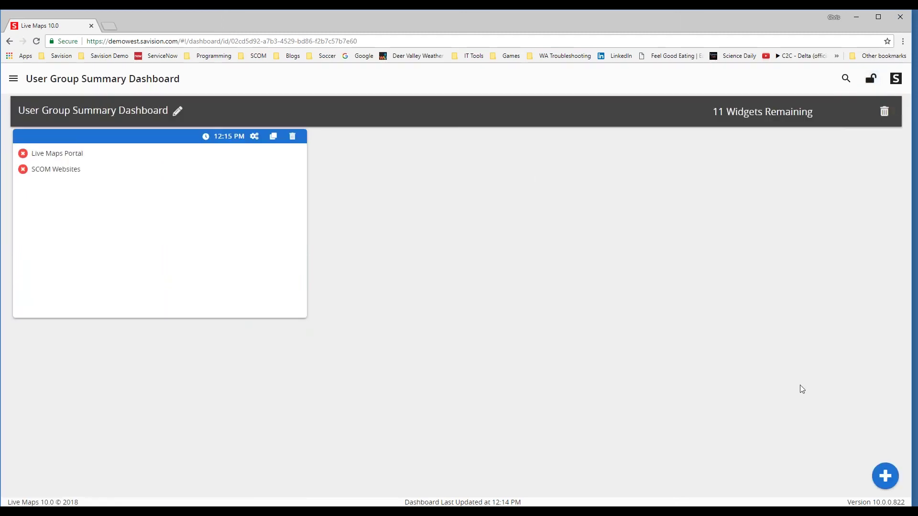
{"action": "left_click", "coordinate": [885, 477]}
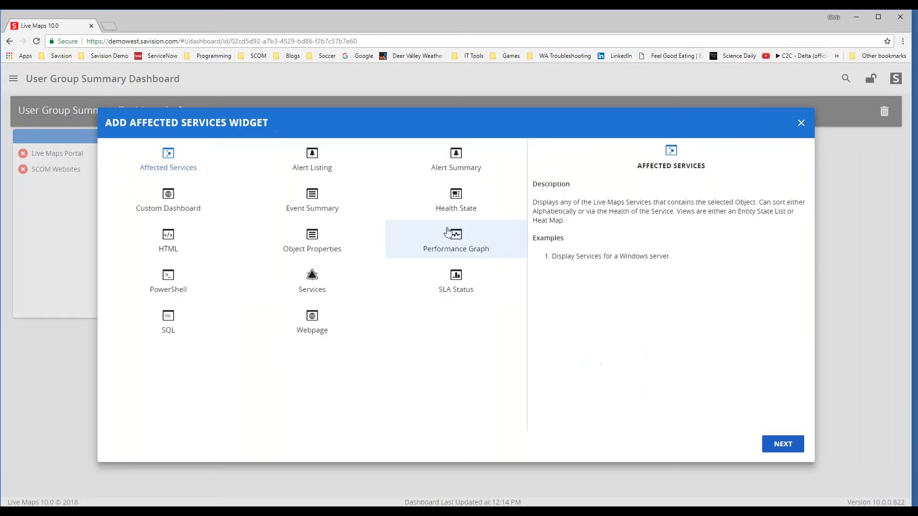
{"action": "left_click", "coordinate": [457, 239]}
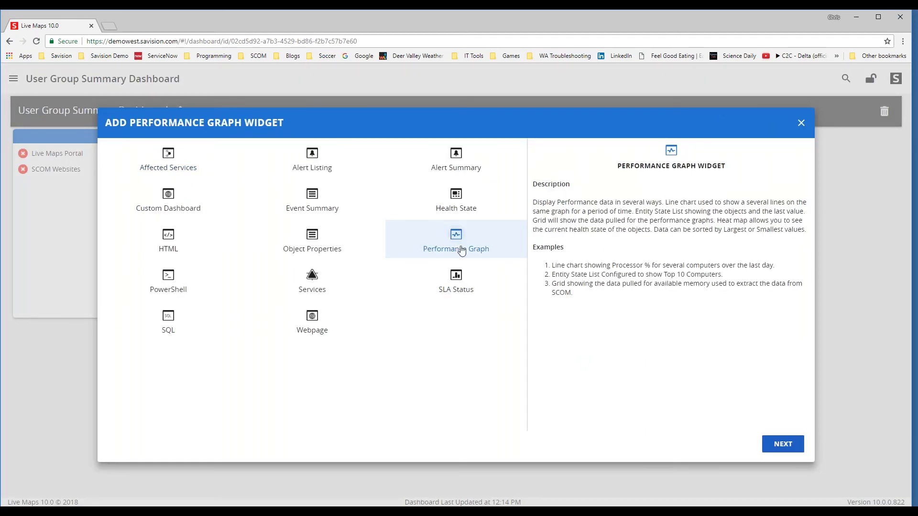
{"action": "left_click", "coordinate": [784, 442]}
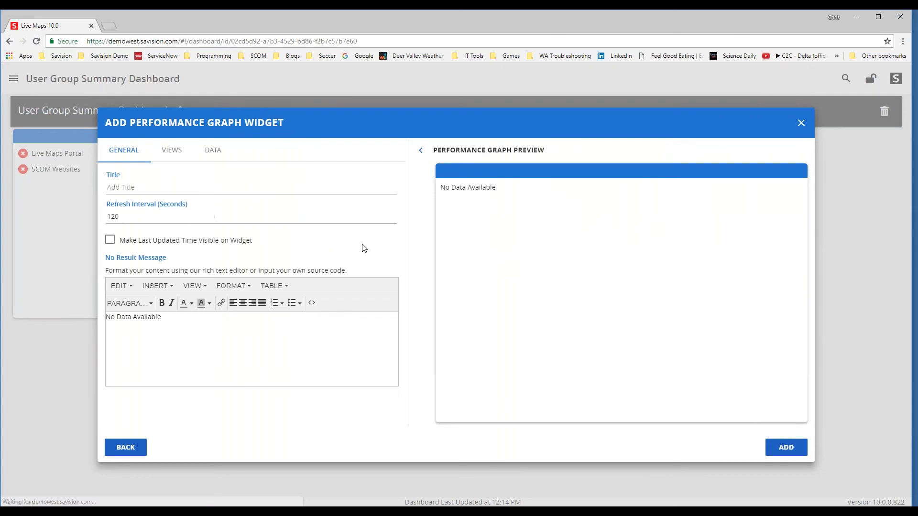
{"action": "left_click", "coordinate": [128, 188]}
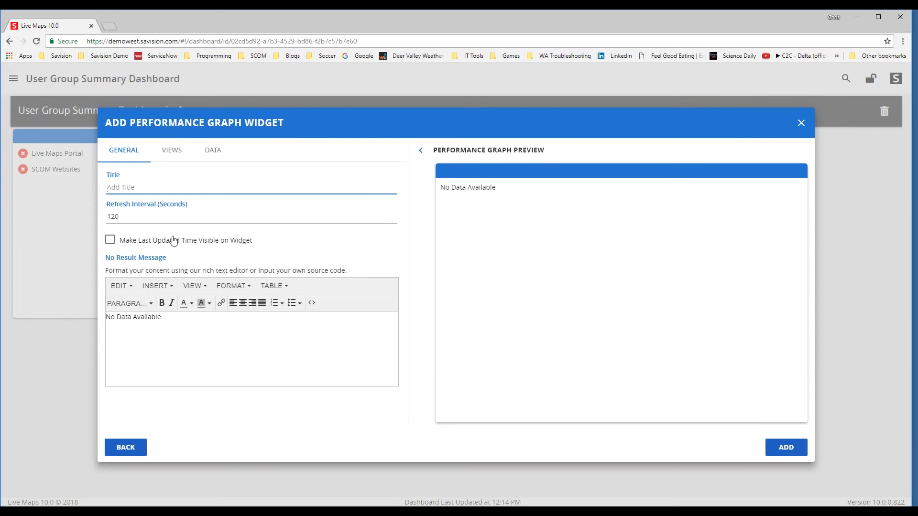
- Make the Grid, Bar Chart, Entity State List, Heat Map, Sparkline and Line Chart views available and review the label options
{"action": "left_click", "coordinate": [172, 151]}
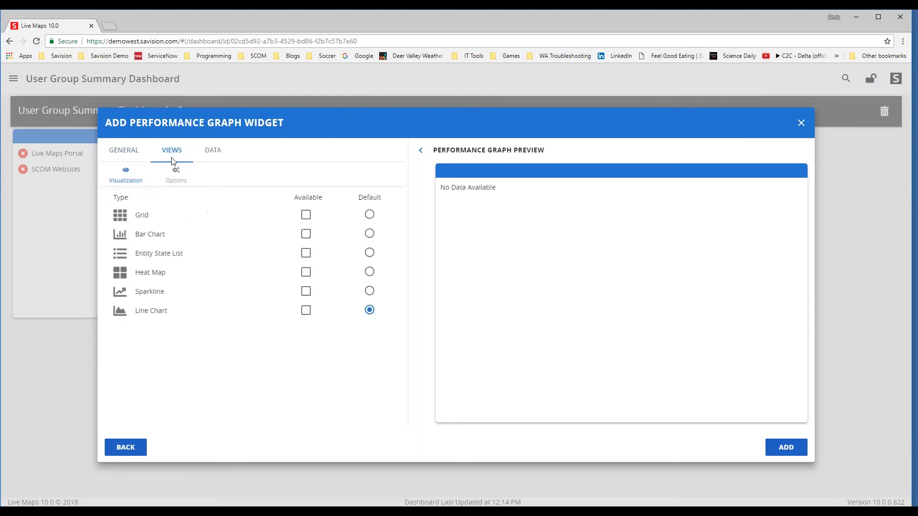
{"action": "left_click", "coordinate": [306, 214]}
{"action": "left_click", "coordinate": [306, 236]}
{"action": "left_click", "coordinate": [306, 253]}
{"action": "left_click", "coordinate": [306, 273]}
{"action": "left_click", "coordinate": [298, 294]}
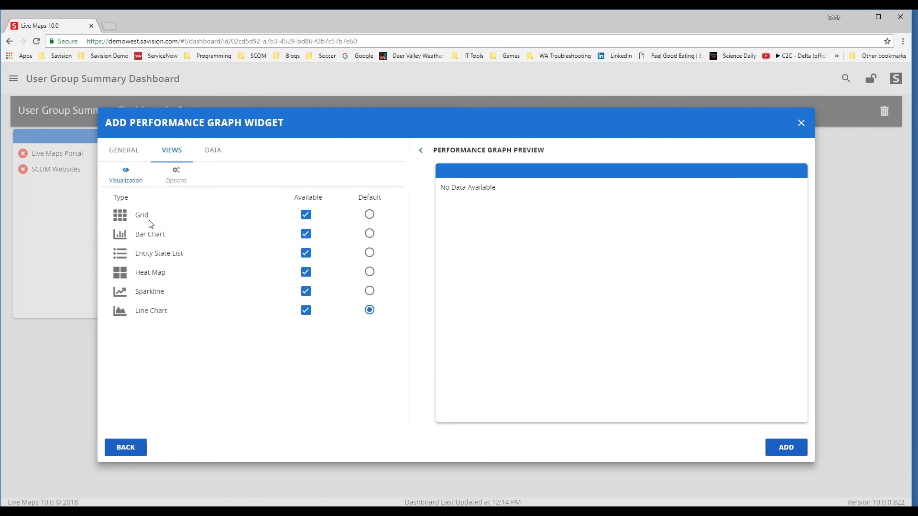
{"action": "left_click", "coordinate": [178, 179]}
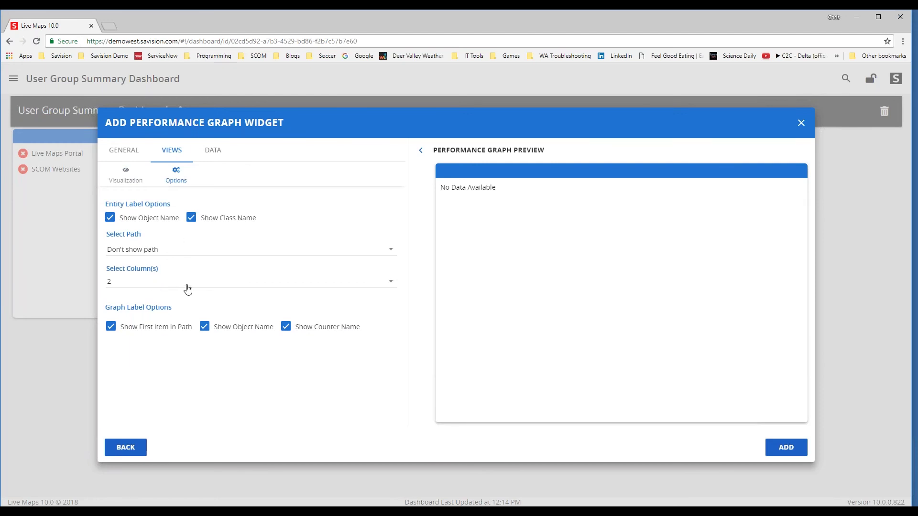
- Add the total % Processor Time performance rules for Windows Server 2016 and 1709+ and Windows Server 2012 R2 to the graph's data
{"action": "left_click", "coordinate": [211, 152]}
{"action": "left_click", "coordinate": [138, 195]}
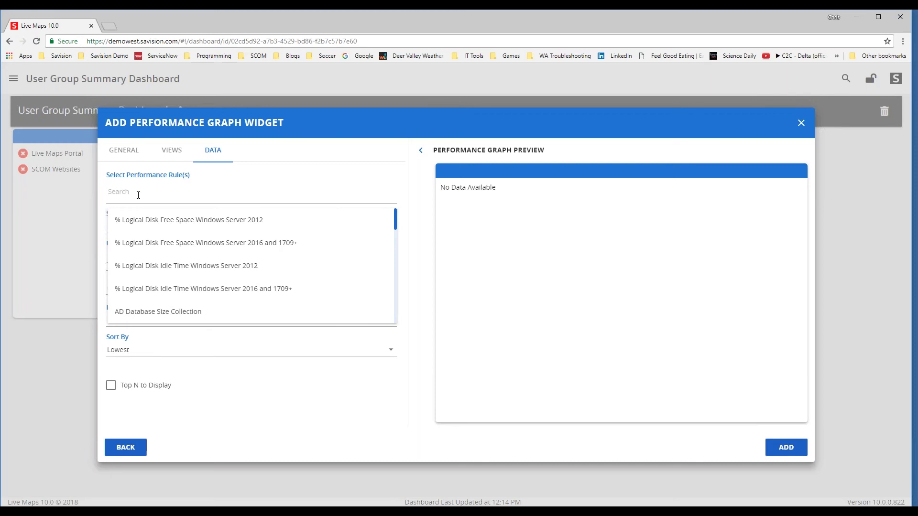
{"action": "type", "text": "% p"}
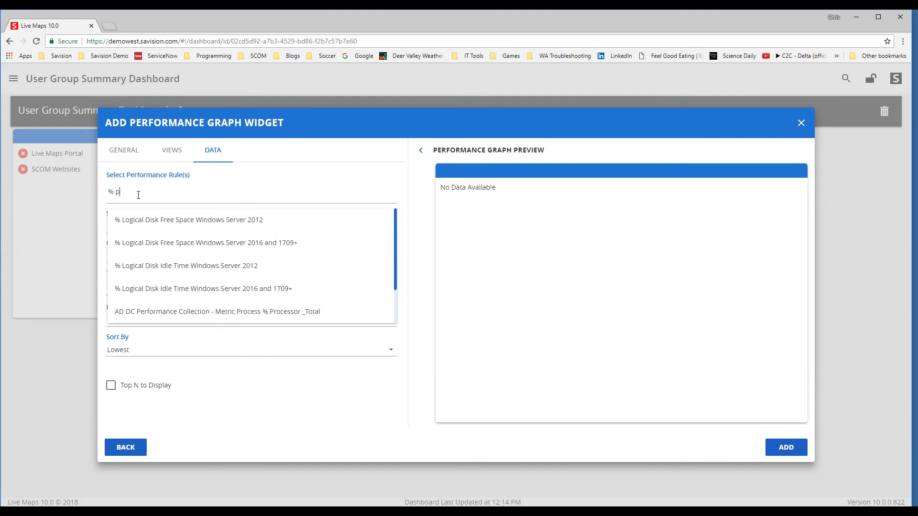
{"action": "type", "text": "rocc"}
{"action": "key", "text": "BackSpace"}
{"action": "scroll", "coordinate": [206, 273], "scroll_direction": "down", "scroll_amount": 3}
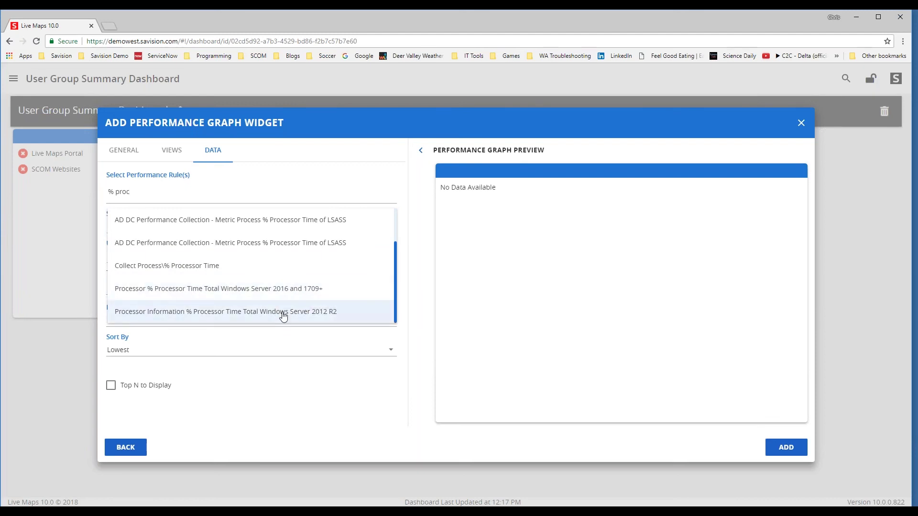
{"action": "left_click", "coordinate": [268, 293]}
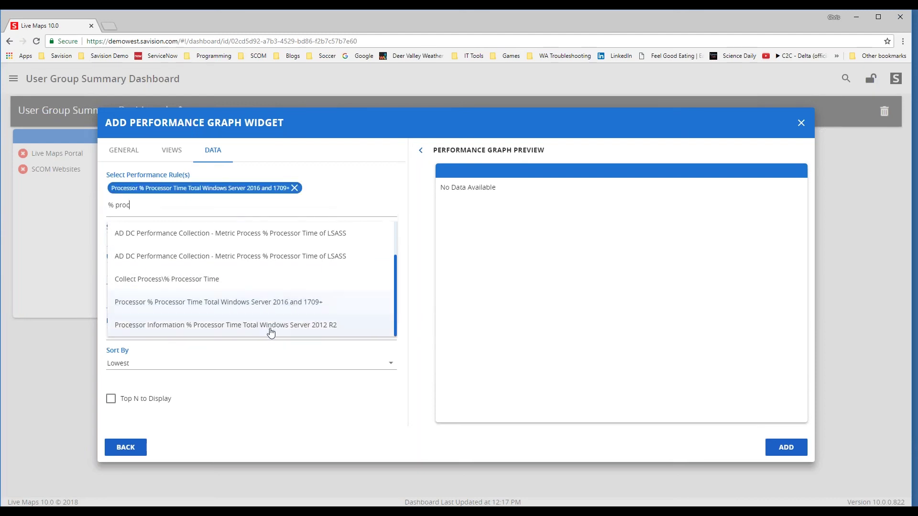
{"action": "left_click", "coordinate": [272, 325]}
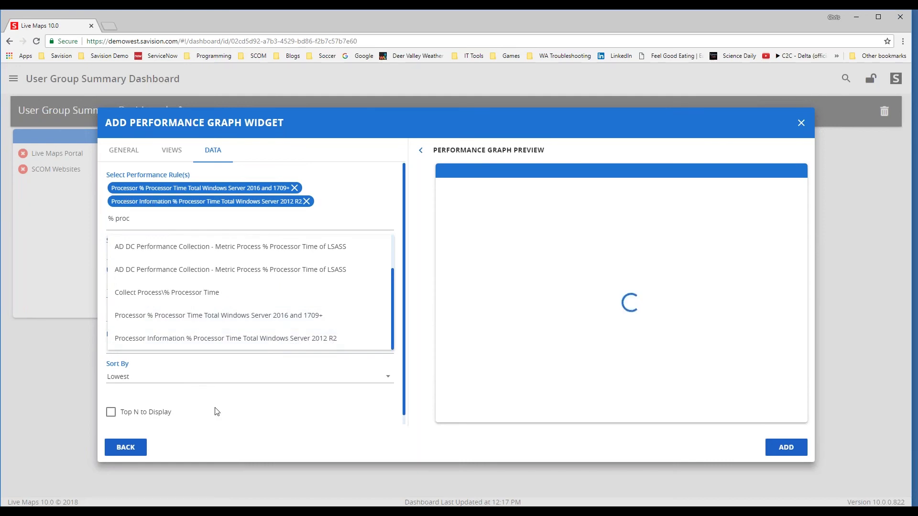
- Set the performance graph's data type to Maximum and its sort order to Highest
{"action": "left_click", "coordinate": [232, 428]}
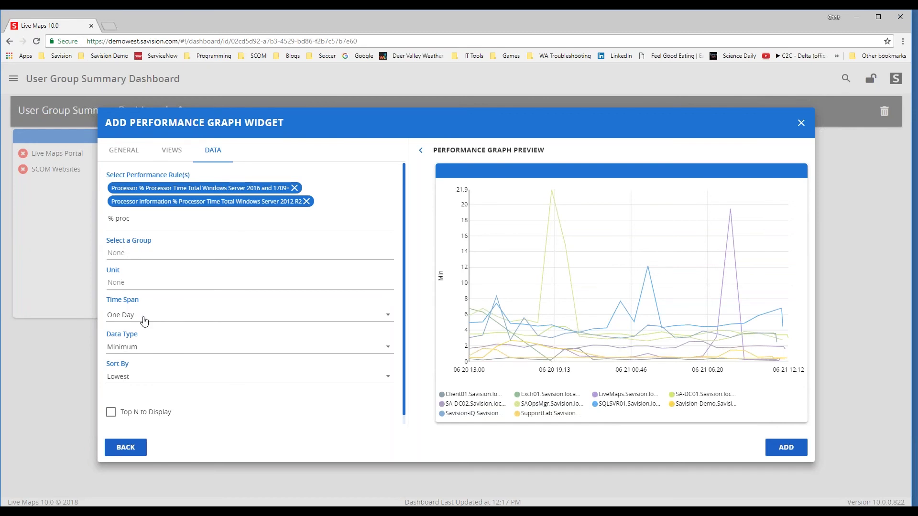
{"action": "left_click", "coordinate": [143, 353]}
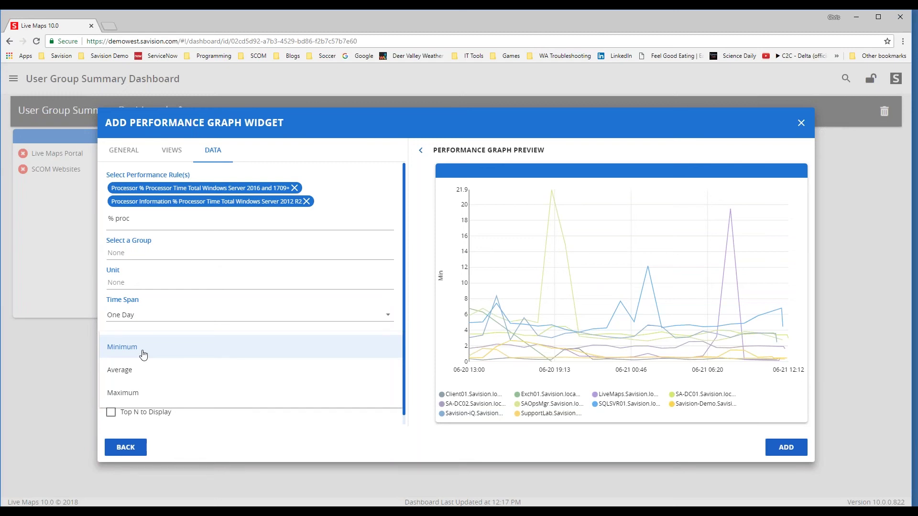
{"action": "left_click", "coordinate": [136, 393]}
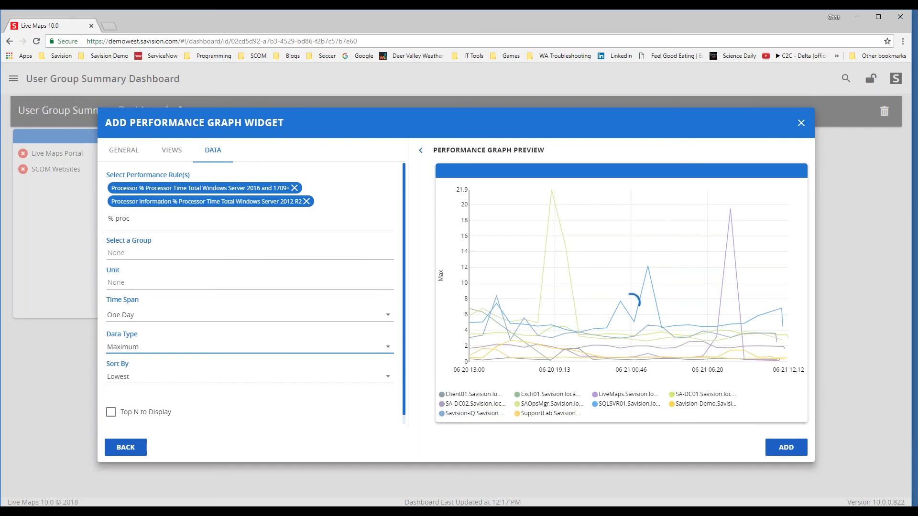
{"action": "left_click", "coordinate": [117, 377]}
{"action": "left_click", "coordinate": [120, 400]}
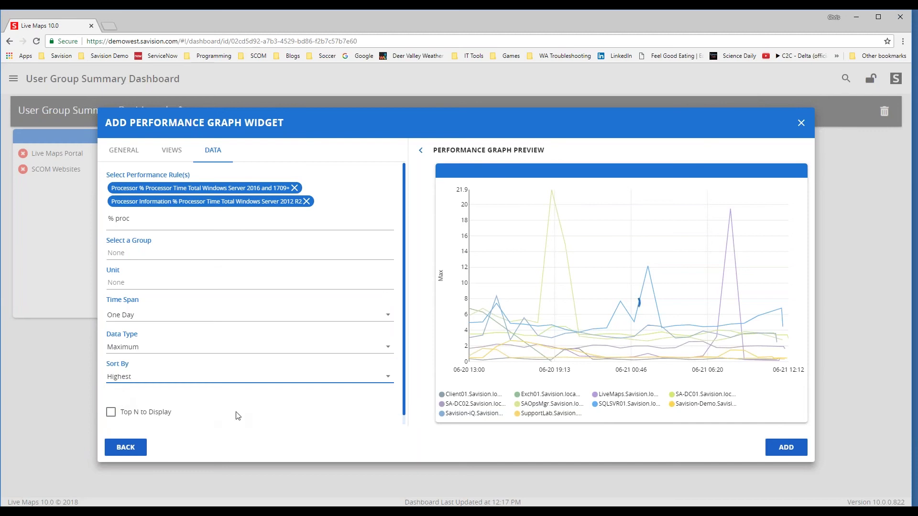
{"action": "mouse_move", "coordinate": [688, 316]}
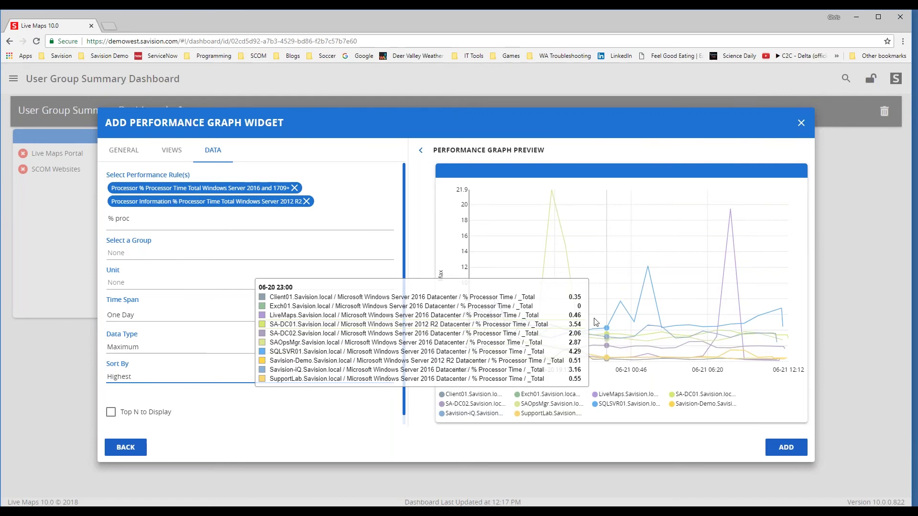
- Try out the Top N to Display limit for the graph
{"action": "scroll", "coordinate": [174, 419], "scroll_direction": "down", "scroll_amount": 1}
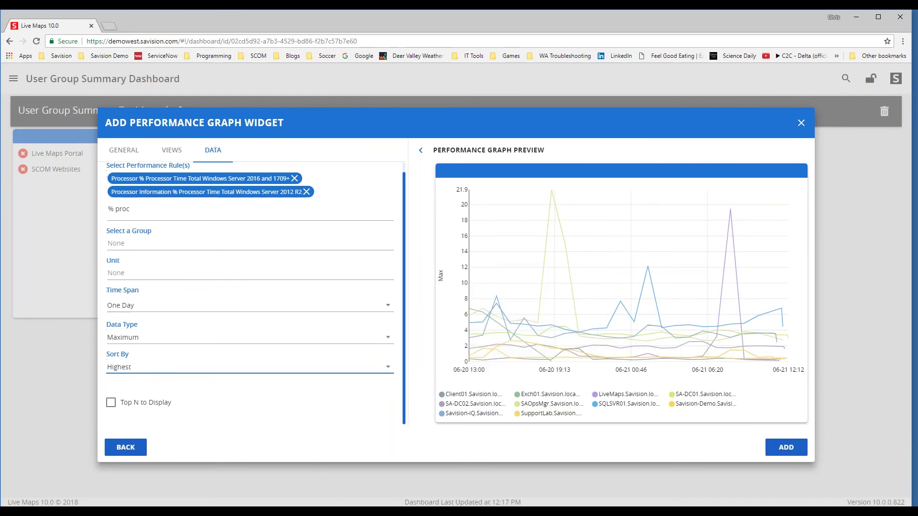
{"action": "left_click", "coordinate": [111, 402]}
{"action": "double_click", "coordinate": [195, 402]}
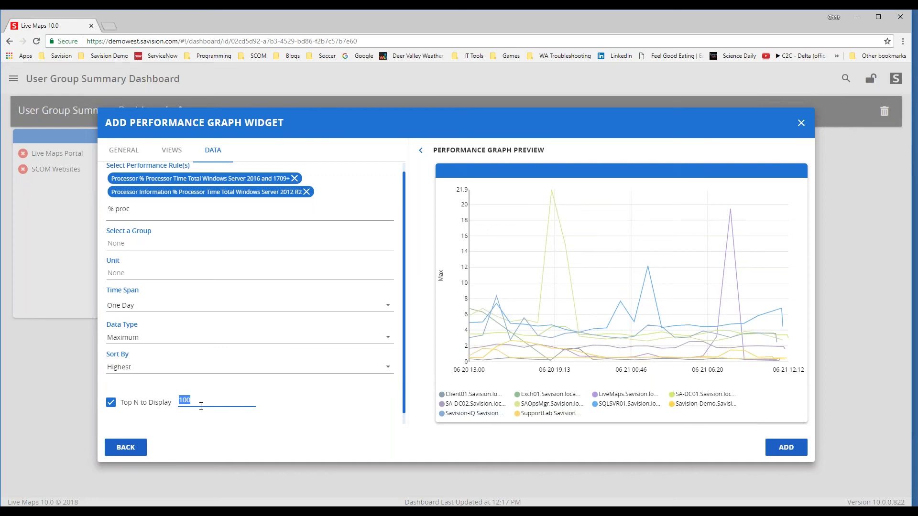
{"action": "mouse_move", "coordinate": [619, 300]}
{"action": "left_click", "coordinate": [111, 404]}
- Place the Performance Graph widget on the dashboard at about twice its initial width, filling the remaining row, and lock the dashboard
{"action": "left_click", "coordinate": [784, 449]}
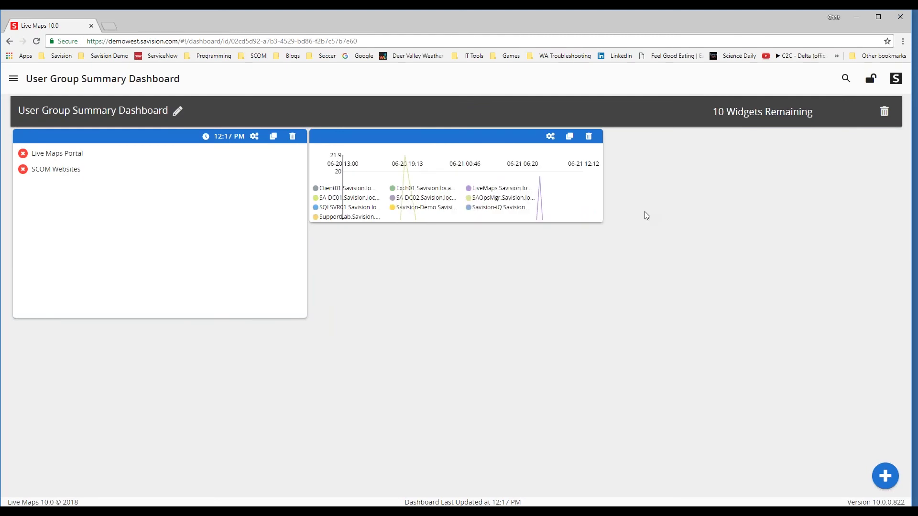
{"action": "left_click_drag", "start_coordinate": [601, 220], "coordinate": [889, 400]}
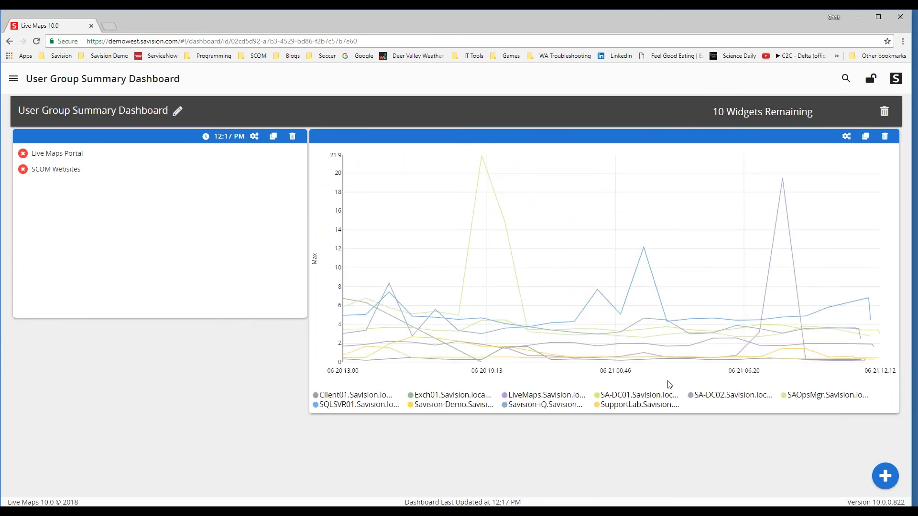
{"action": "mouse_move", "coordinate": [528, 316]}
{"action": "left_click", "coordinate": [871, 79]}
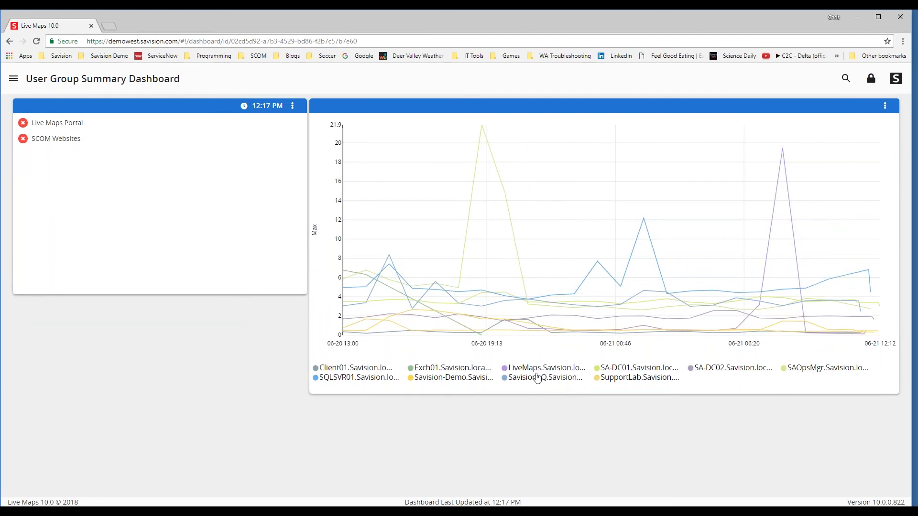
- Hide the Client01, SQLSVR01, Exch01, Savision-Demo, LiveMaps and Savision-iQ series in the line chart
{"action": "left_click", "coordinate": [349, 377]}
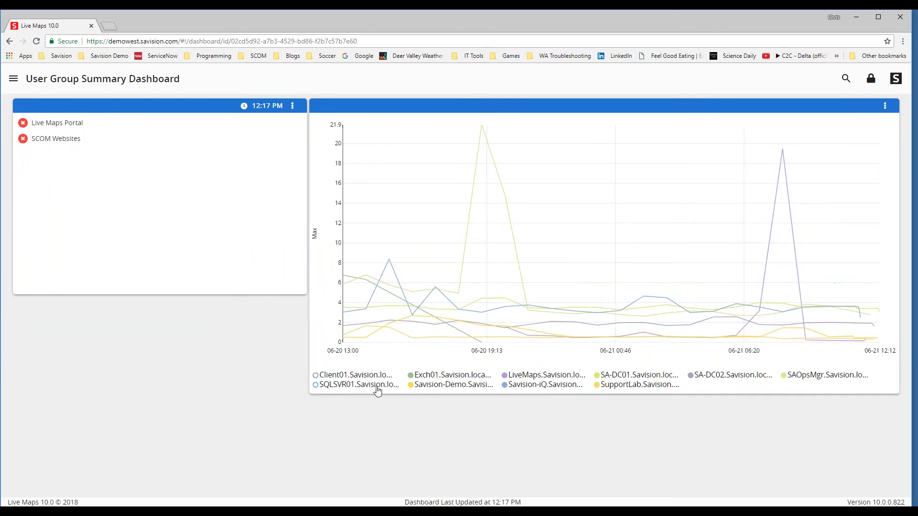
{"action": "left_click", "coordinate": [428, 376]}
{"action": "left_click", "coordinate": [429, 386]}
{"action": "left_click", "coordinate": [521, 376]}
{"action": "left_click", "coordinate": [530, 385]}
{"action": "mouse_move", "coordinate": [483, 291]}
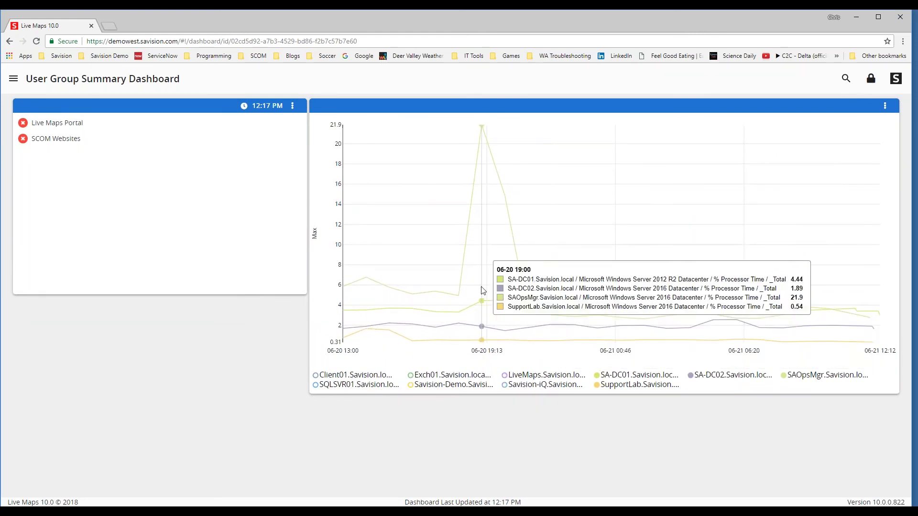
- Show the hidden series again and temporarily isolate the LiveMaps series to inspect its processor-time peak
{"action": "left_click", "coordinate": [526, 377]}
{"action": "left_click", "coordinate": [526, 385]}
{"action": "left_click", "coordinate": [463, 376]}
{"action": "left_click", "coordinate": [458, 386]}
{"action": "left_click", "coordinate": [359, 385]}
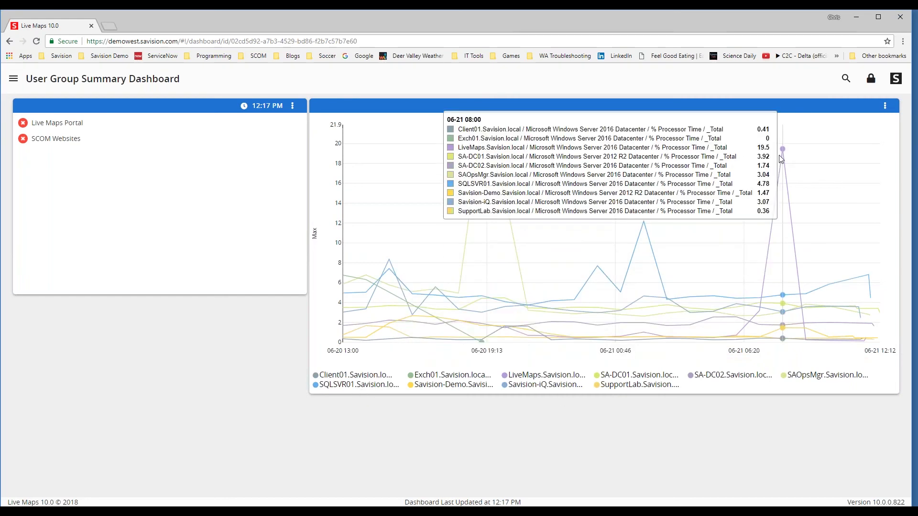
{"action": "left_click", "coordinate": [537, 378]}
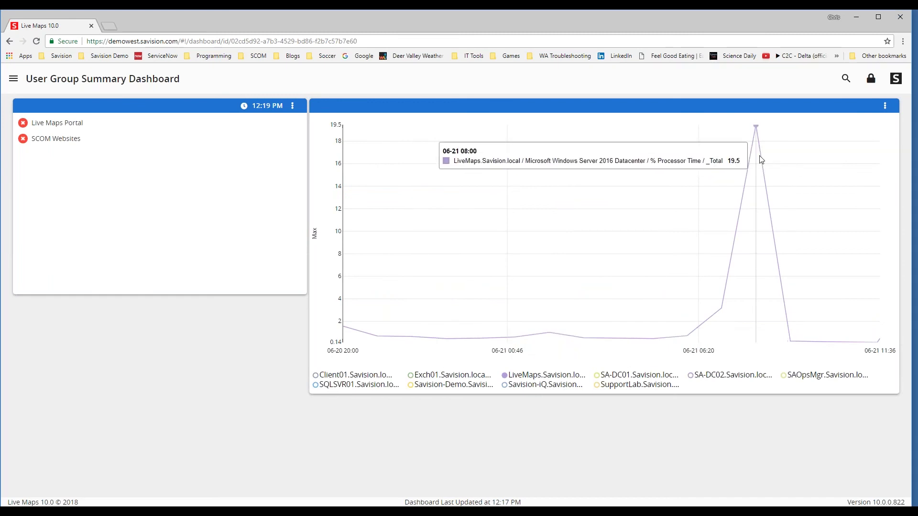
{"action": "left_click", "coordinate": [536, 377]}
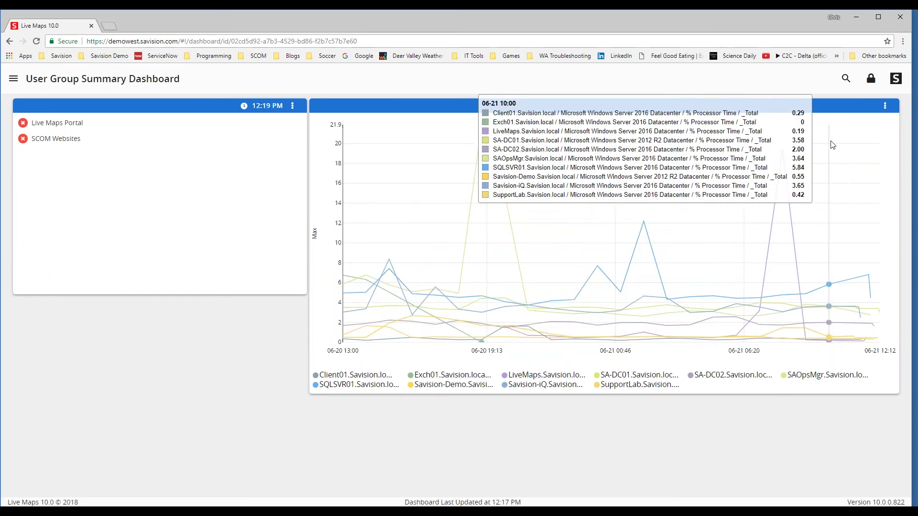
- Display the performance data in the Grid view and sort it by Path in descending order
{"action": "left_click", "coordinate": [885, 106]}
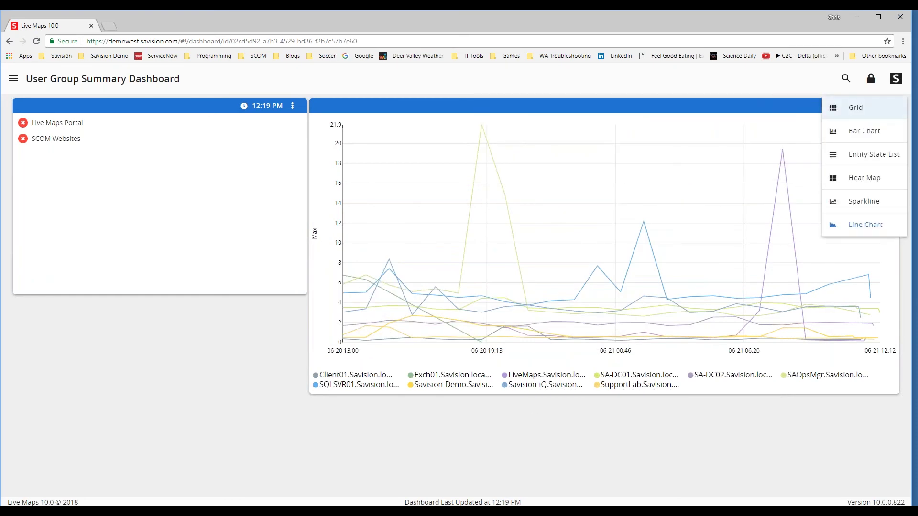
{"action": "left_click", "coordinate": [855, 109]}
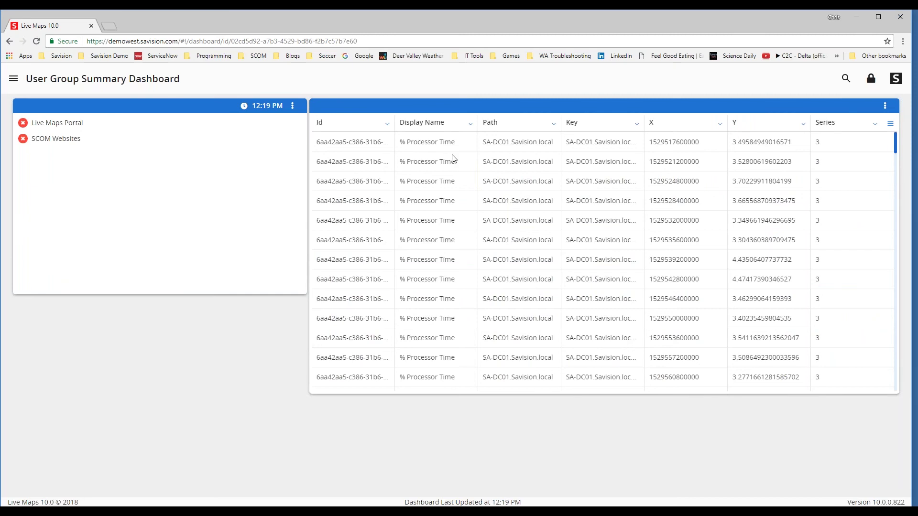
{"action": "left_click", "coordinate": [553, 124]}
{"action": "left_click", "coordinate": [517, 160]}
- Replace the Path sorting with an ascending sort on X and review the grid's column and export options
{"action": "left_click", "coordinate": [553, 124]}
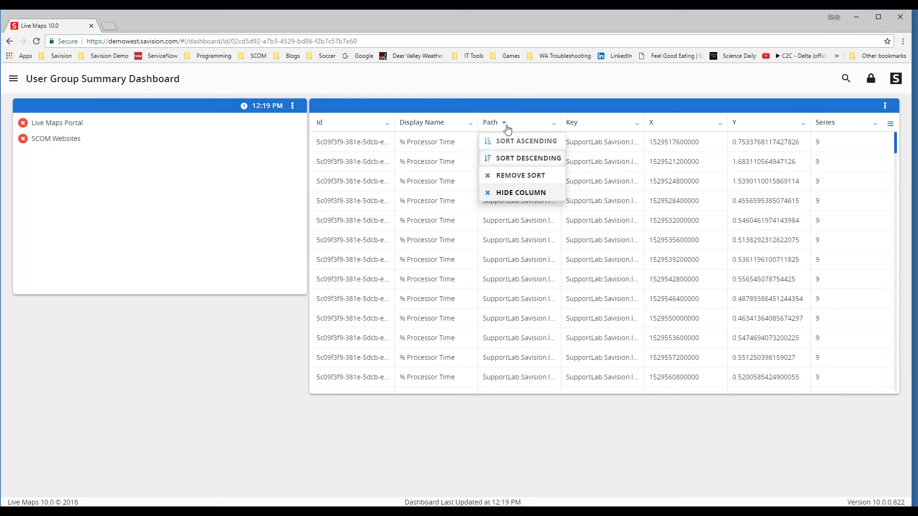
{"action": "left_click", "coordinate": [574, 123]}
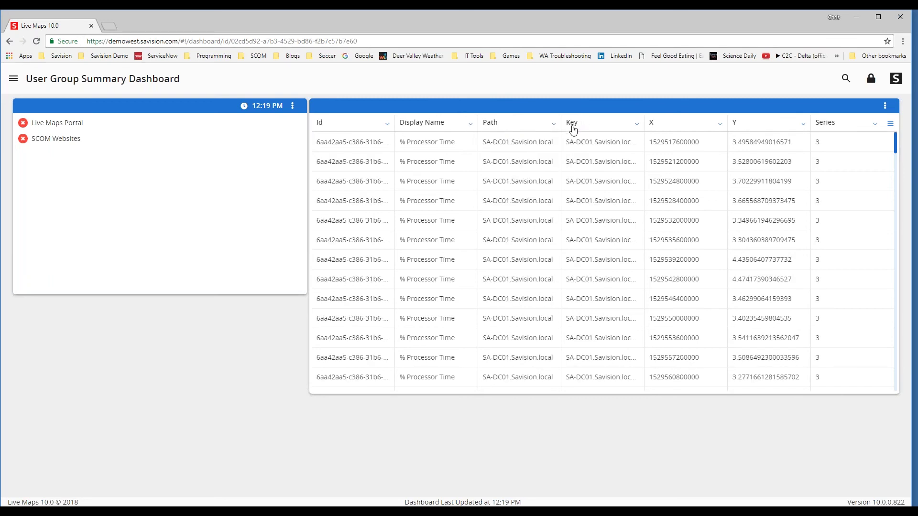
{"action": "left_click", "coordinate": [653, 125]}
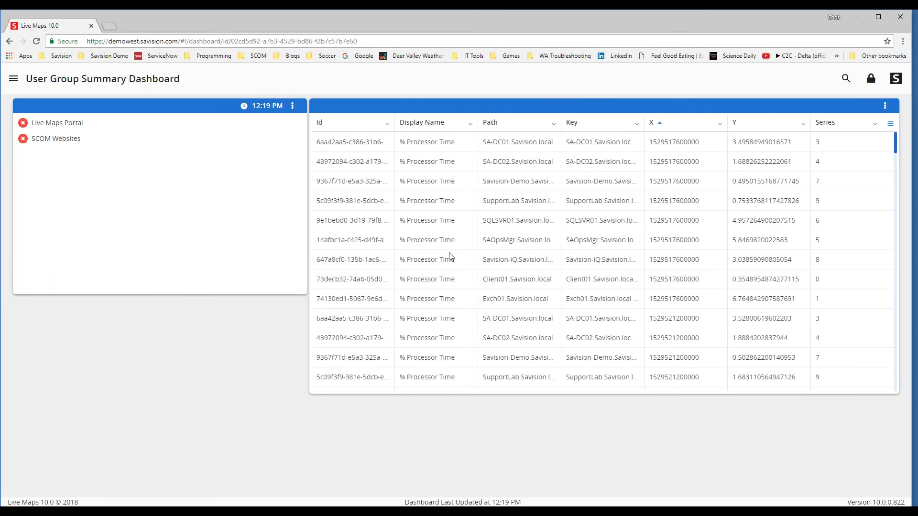
{"action": "left_click", "coordinate": [890, 125]}
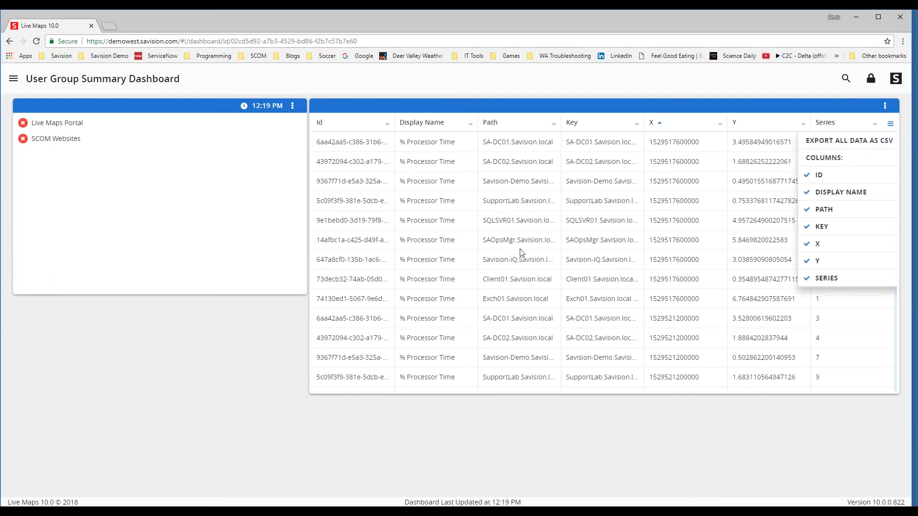
- Display the performance data as a Bar Chart and temporarily isolate the LiveMaps series to inspect its values
{"action": "left_click", "coordinate": [884, 108]}
{"action": "left_click", "coordinate": [855, 130]}
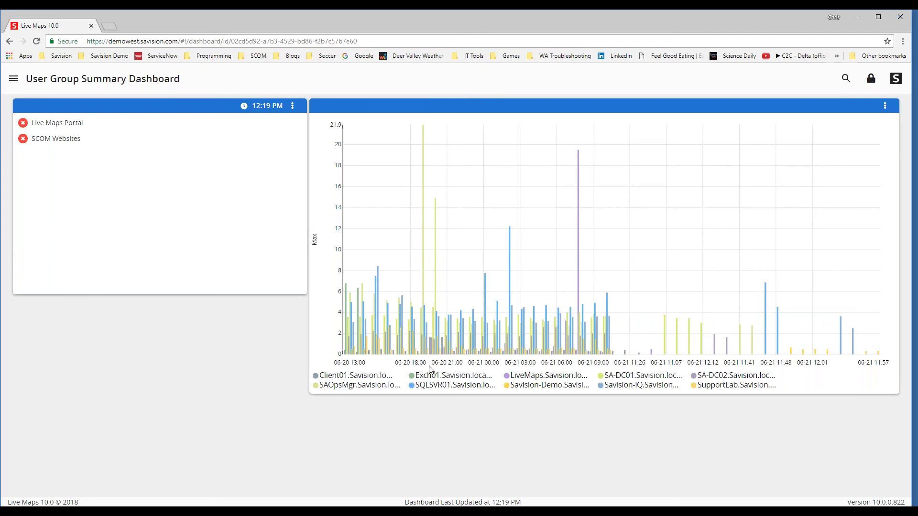
{"action": "left_click", "coordinate": [458, 380]}
{"action": "left_click", "coordinate": [459, 380]}
{"action": "left_click", "coordinate": [559, 378]}
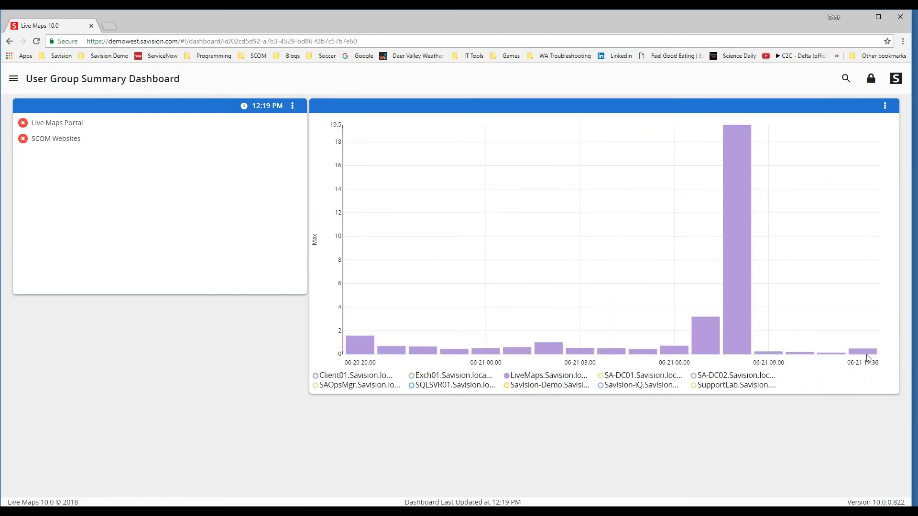
{"action": "mouse_move", "coordinate": [736, 252]}
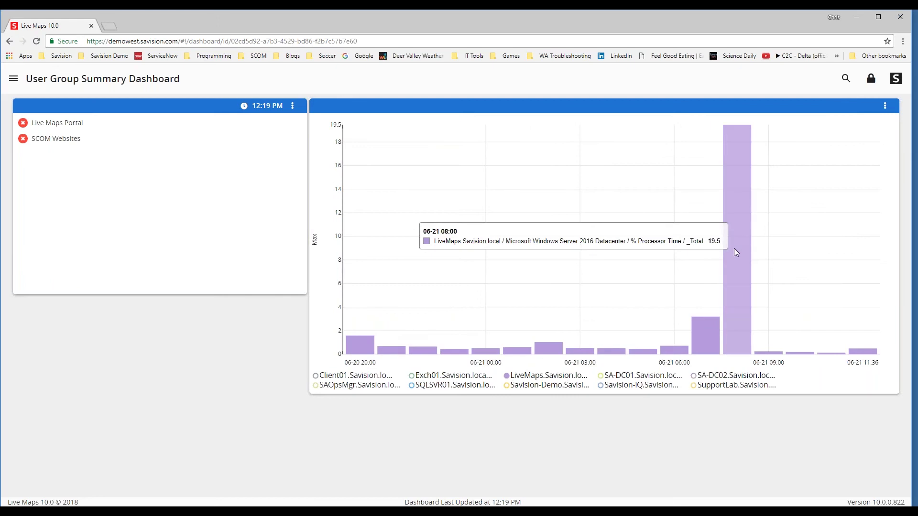
{"action": "left_click", "coordinate": [538, 378]}
- View the performance data as an Entity State List and as Sparklines, looking through all the servers
{"action": "left_click", "coordinate": [885, 105]}
{"action": "left_click", "coordinate": [869, 158]}
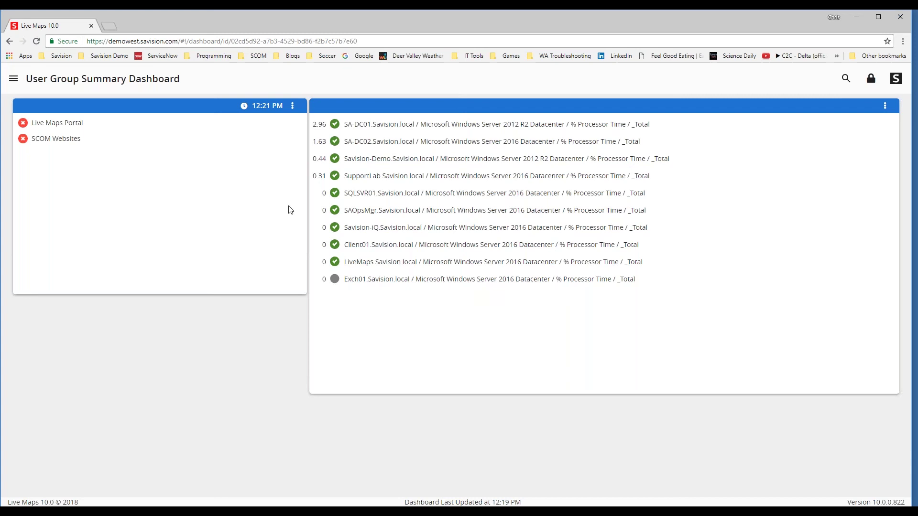
{"action": "left_click", "coordinate": [884, 106]}
{"action": "left_click", "coordinate": [856, 207]}
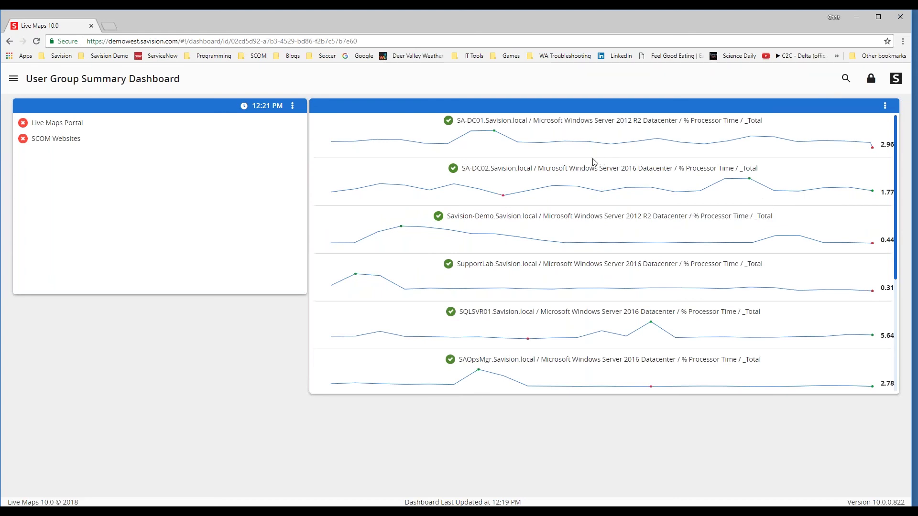
{"action": "scroll", "coordinate": [588, 310], "scroll_direction": "down", "scroll_amount": 4}
{"action": "scroll", "coordinate": [883, 192], "scroll_direction": "up", "scroll_amount": 4}
- Display the performance data as a Heat Map and examine the performance charts of the first Windows Server 2012 R2 object
{"action": "left_click", "coordinate": [885, 105]}
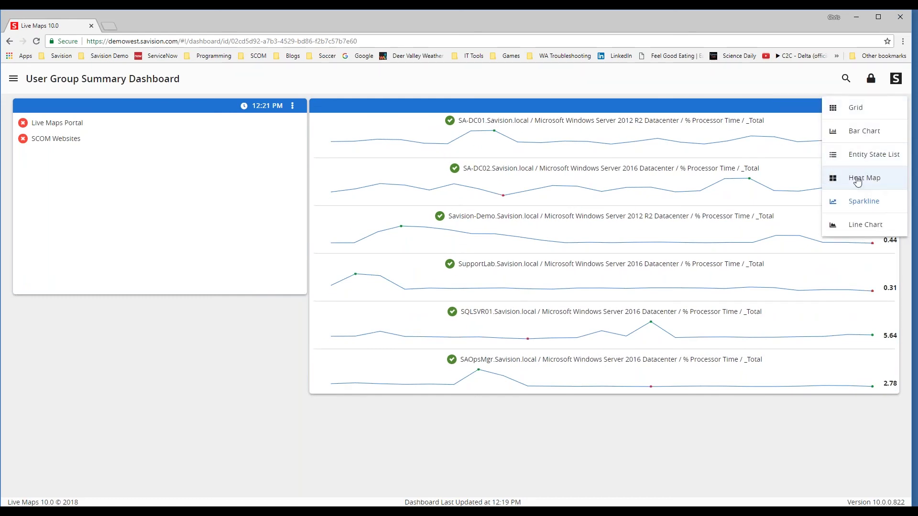
{"action": "left_click", "coordinate": [858, 181]}
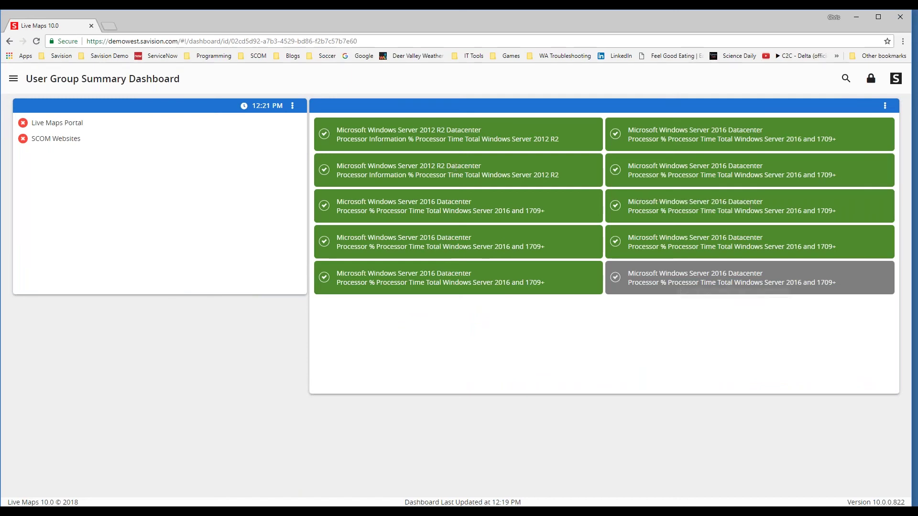
{"action": "left_click", "coordinate": [365, 132]}
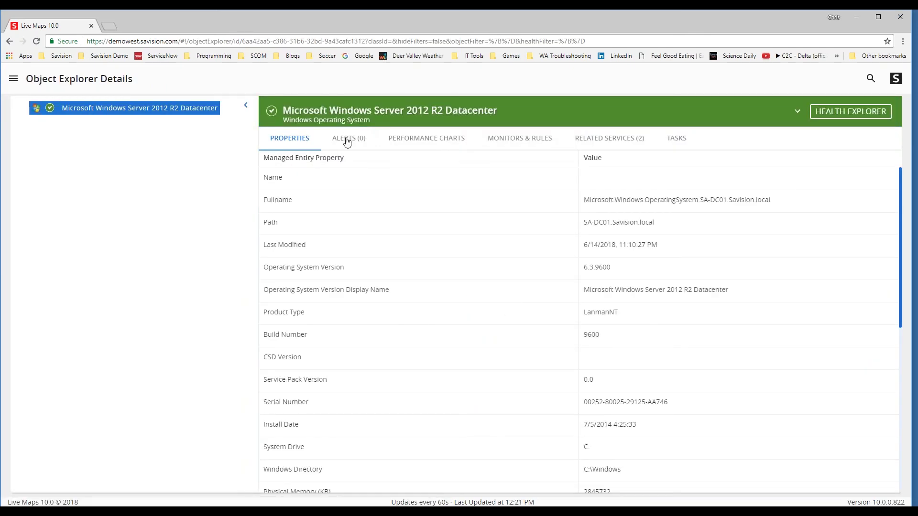
{"action": "left_click", "coordinate": [410, 143]}
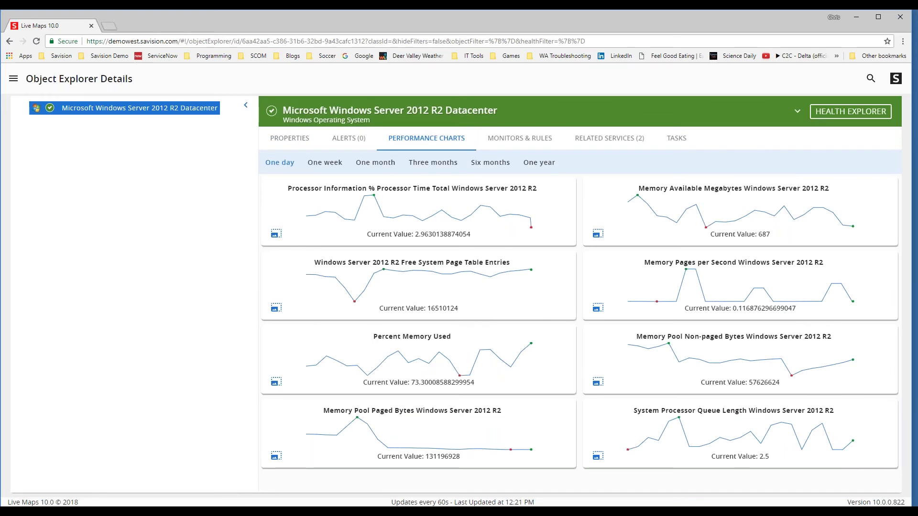
- Return to the dashboard and display the performance graph as a Line Chart
{"action": "key", "text": "alt+Left"}
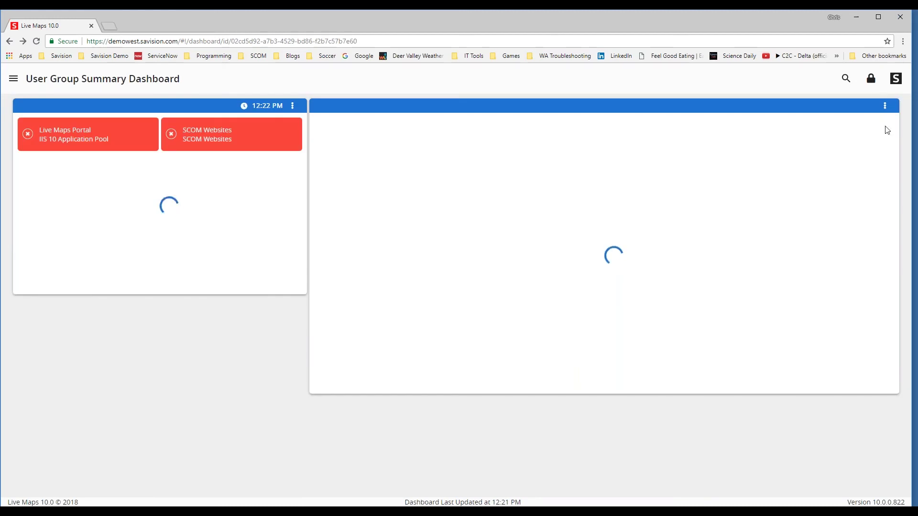
{"action": "left_click", "coordinate": [885, 107]}
{"action": "left_click", "coordinate": [873, 209]}
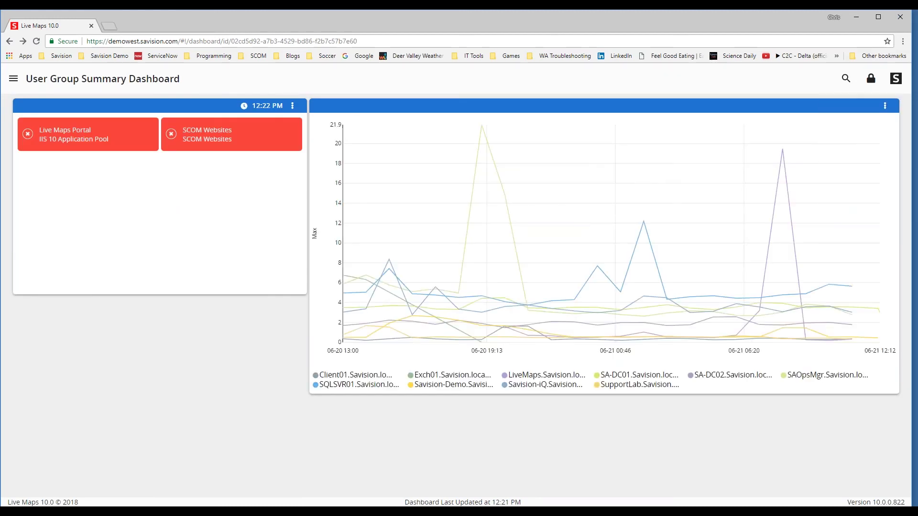
- Unlock the dashboard and start adding an Alert Summary widget
{"action": "left_click", "coordinate": [870, 78]}
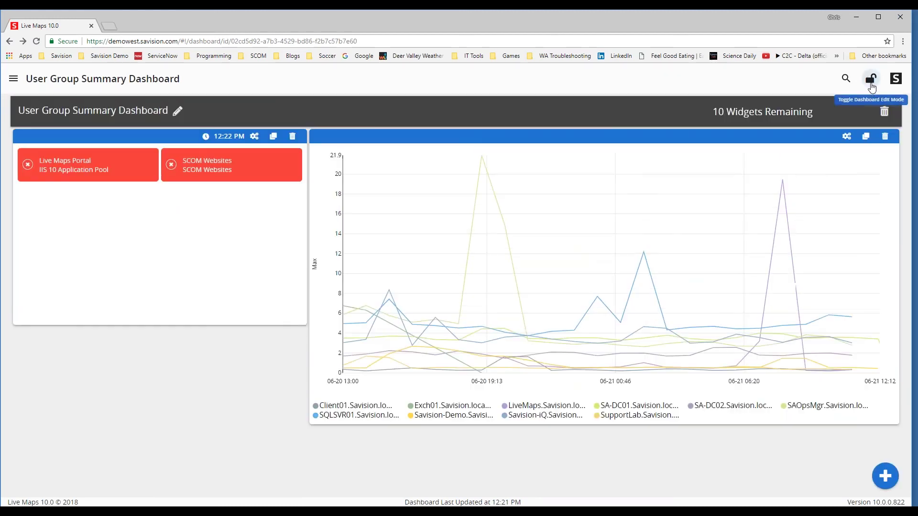
{"action": "left_click", "coordinate": [886, 476]}
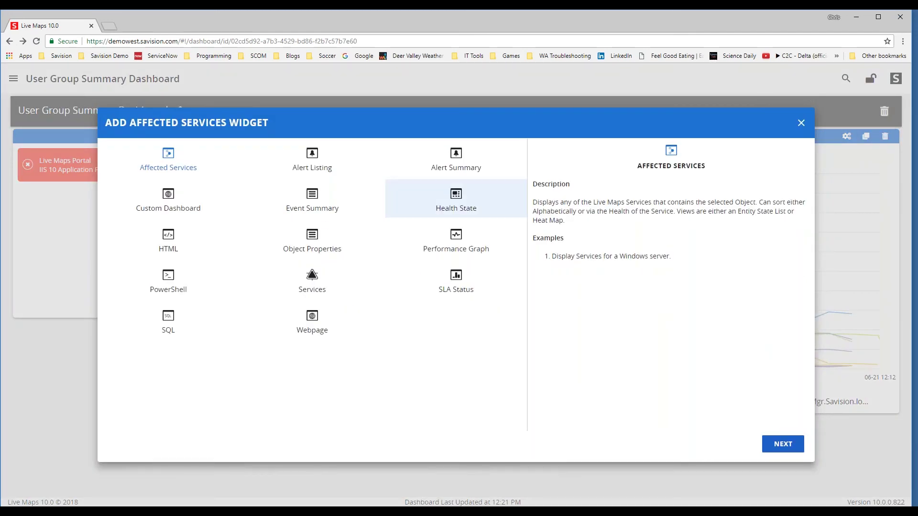
{"action": "left_click", "coordinate": [456, 155]}
{"action": "left_click", "coordinate": [783, 443]}
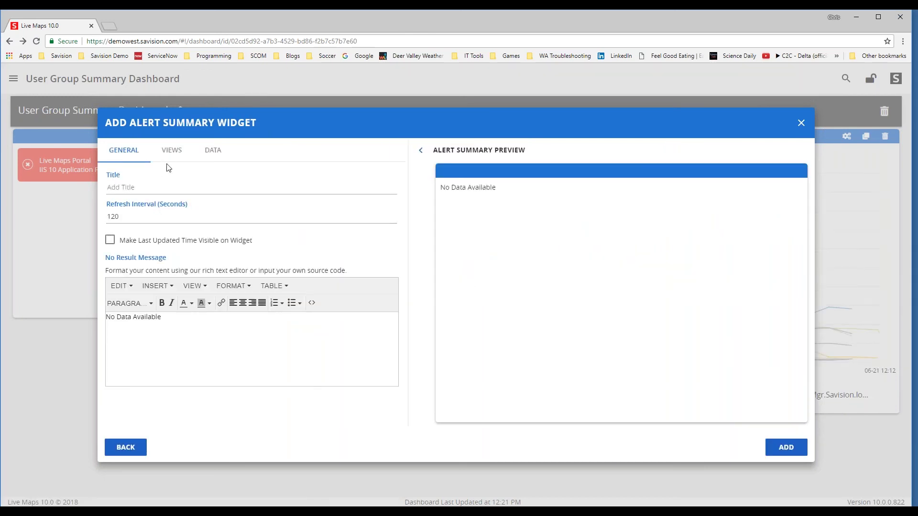
- Set the Alert Summary widget's class to Windows Server
{"action": "left_click", "coordinate": [171, 152]}
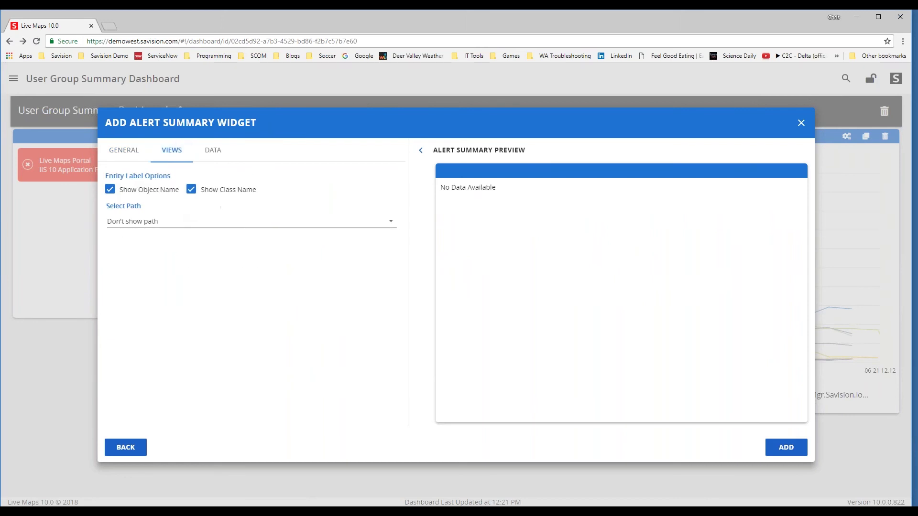
{"action": "left_click", "coordinate": [212, 151]}
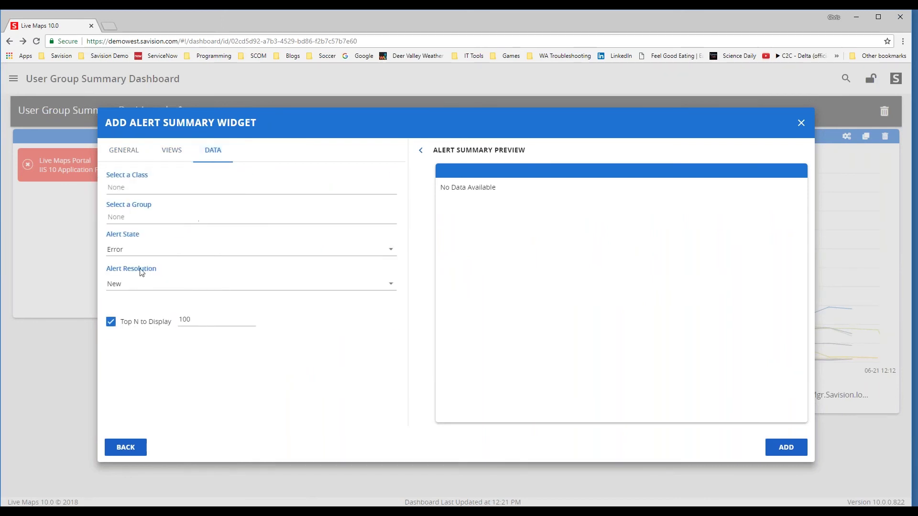
{"action": "left_click", "coordinate": [127, 188]}
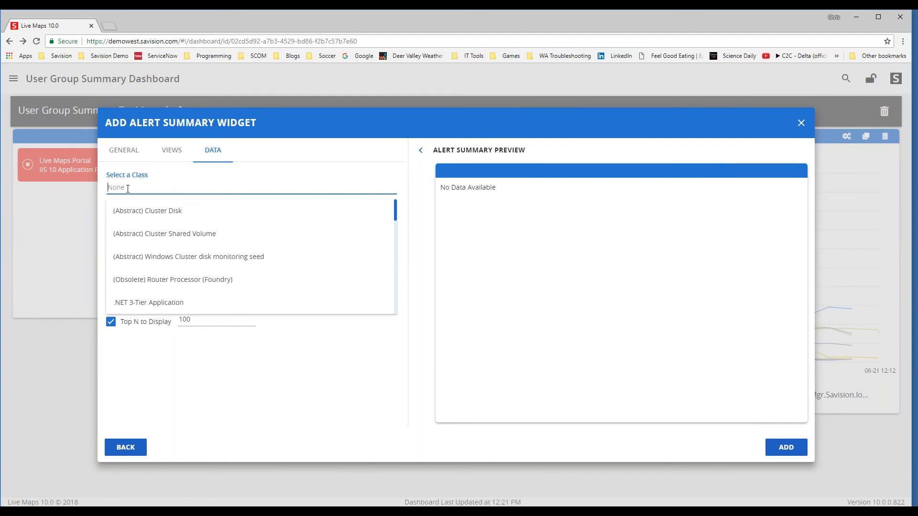
{"action": "type", "text": "Window"}
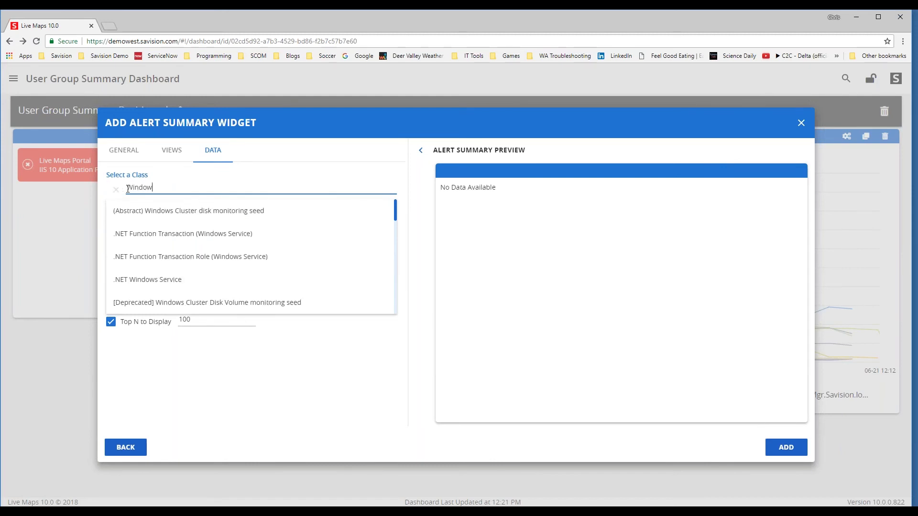
{"action": "type", "text": "s Server"}
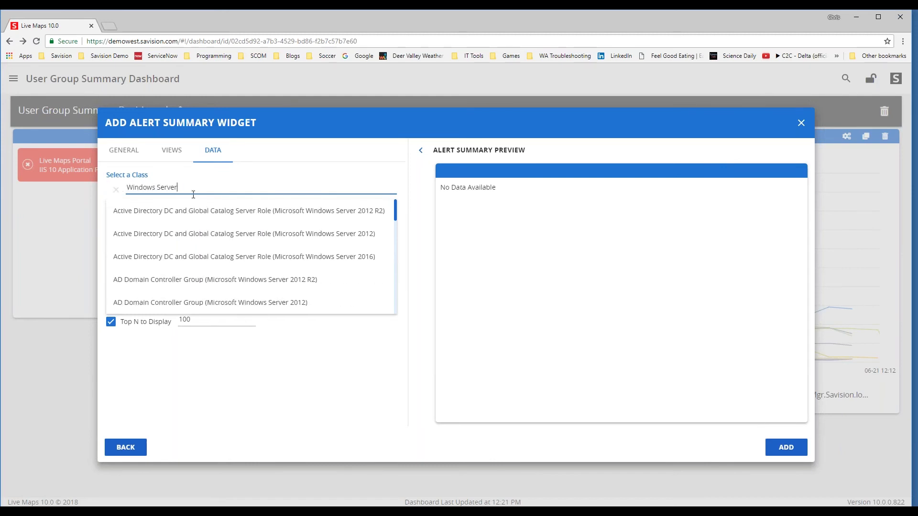
{"action": "scroll", "coordinate": [153, 291], "scroll_direction": "down", "scroll_amount": 2}
{"action": "left_click", "coordinate": [190, 272]}
- Include Warning alerts alongside Error in the alert state and add the Alert Summary widget to the dashboard
{"action": "left_click", "coordinate": [142, 253]}
{"action": "left_click", "coordinate": [98, 227]}
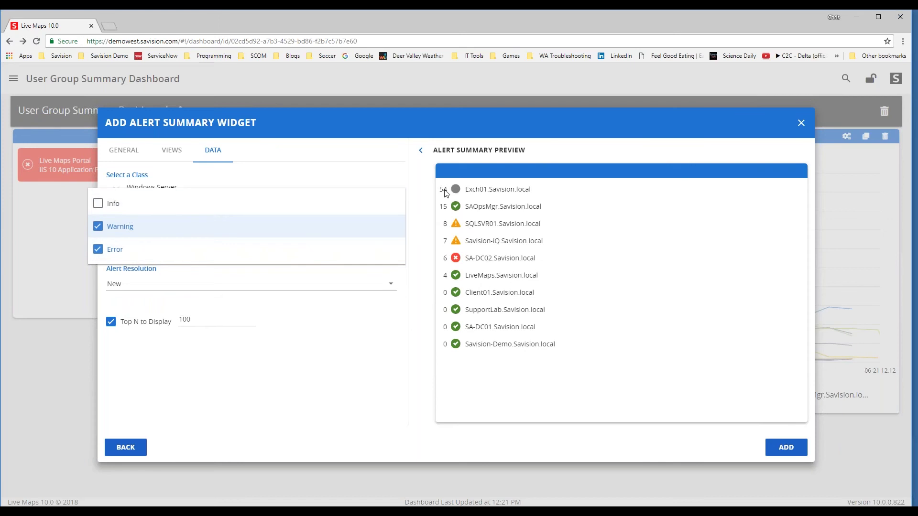
{"action": "left_click", "coordinate": [790, 453]}
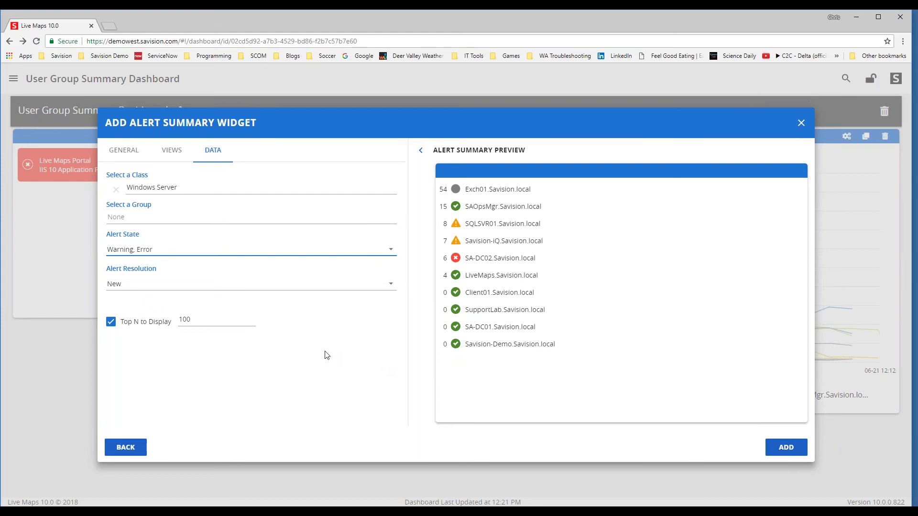
{"action": "left_click", "coordinate": [787, 448]}
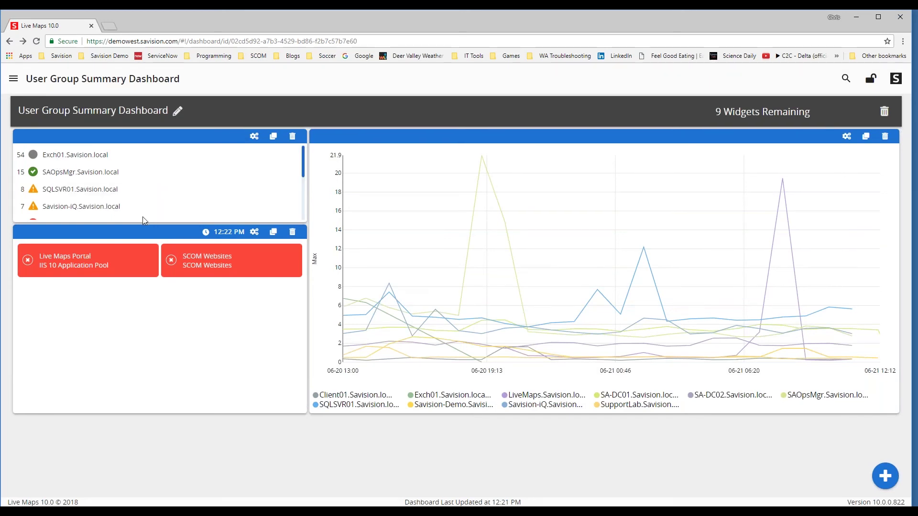
- Add an Alert Listing widget with its default settings and enlarge it in width and height on the dashboard
{"action": "left_click", "coordinate": [886, 477]}
{"action": "left_click", "coordinate": [314, 161]}
{"action": "left_click", "coordinate": [779, 444]}
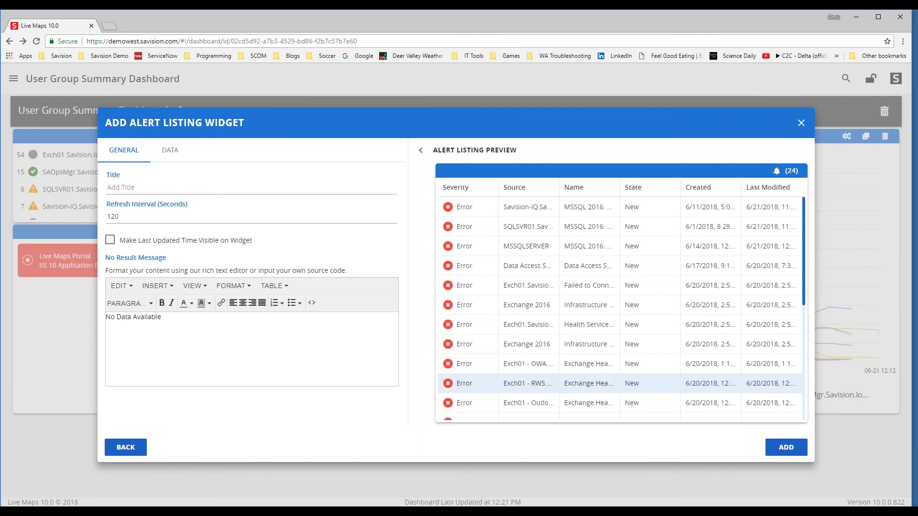
{"action": "left_click", "coordinate": [766, 454]}
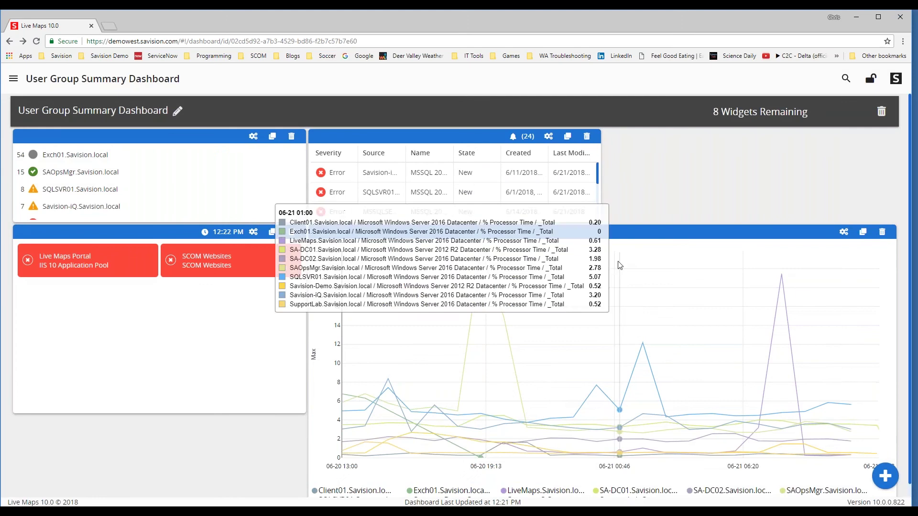
{"action": "left_click_drag", "start_coordinate": [602, 228], "coordinate": [712, 280]}
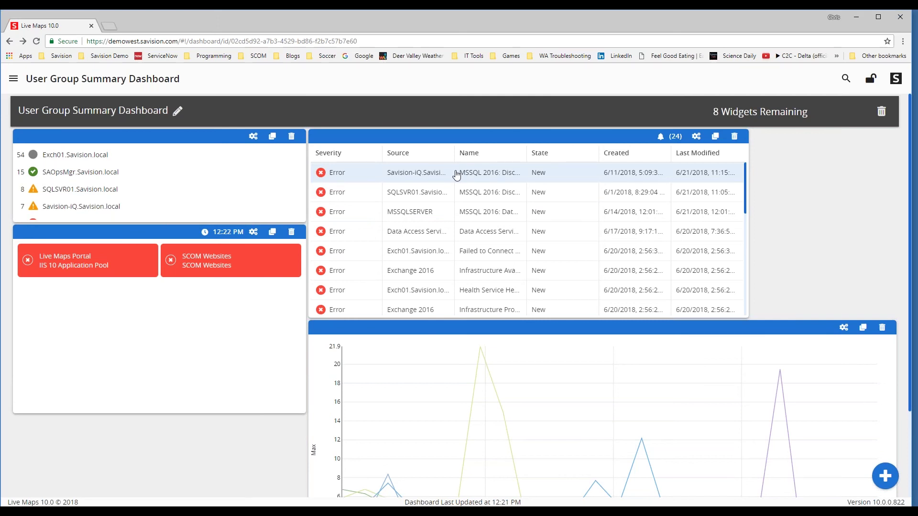
- Examine the full details of the "MSSQL 2016: Discovery failed" alert from Savision-iQ, try its Health Explorer, and close the details
{"action": "left_click", "coordinate": [409, 176]}
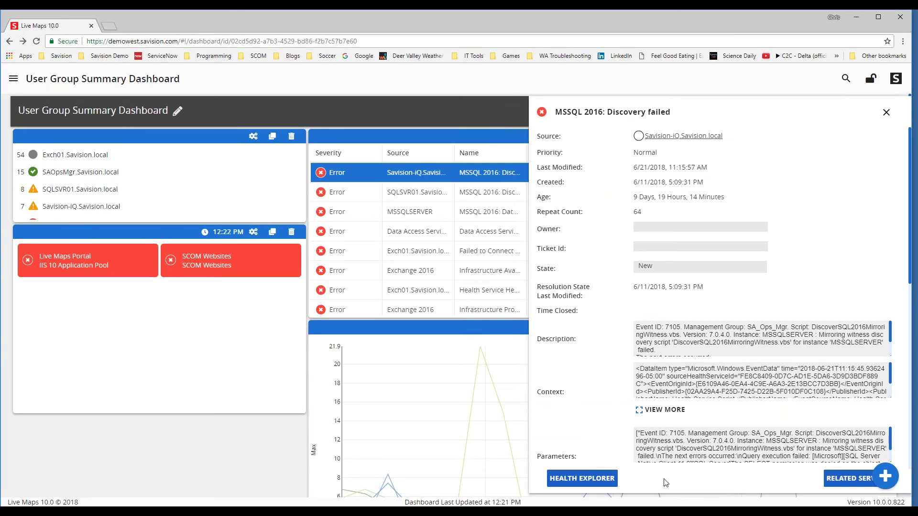
{"action": "scroll", "coordinate": [620, 330], "scroll_direction": "down", "scroll_amount": 9}
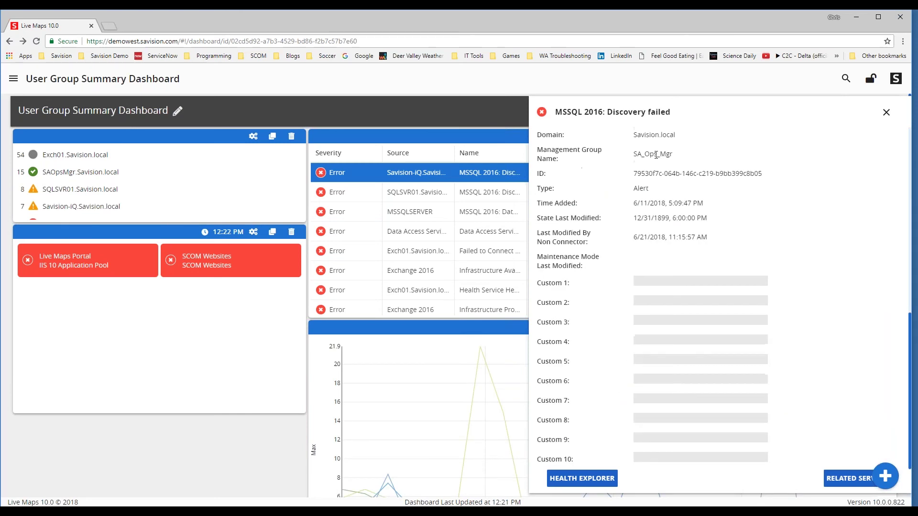
{"action": "mouse_move", "coordinate": [759, 398]}
{"action": "scroll", "coordinate": [759, 398], "scroll_direction": "up", "scroll_amount": 3}
{"action": "scroll", "coordinate": [759, 398], "scroll_direction": "up", "scroll_amount": 6}
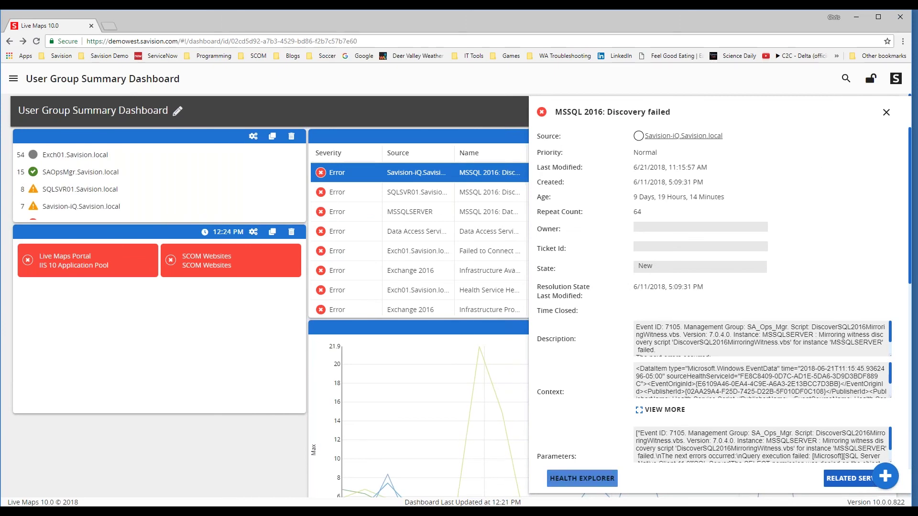
{"action": "left_click", "coordinate": [582, 478]}
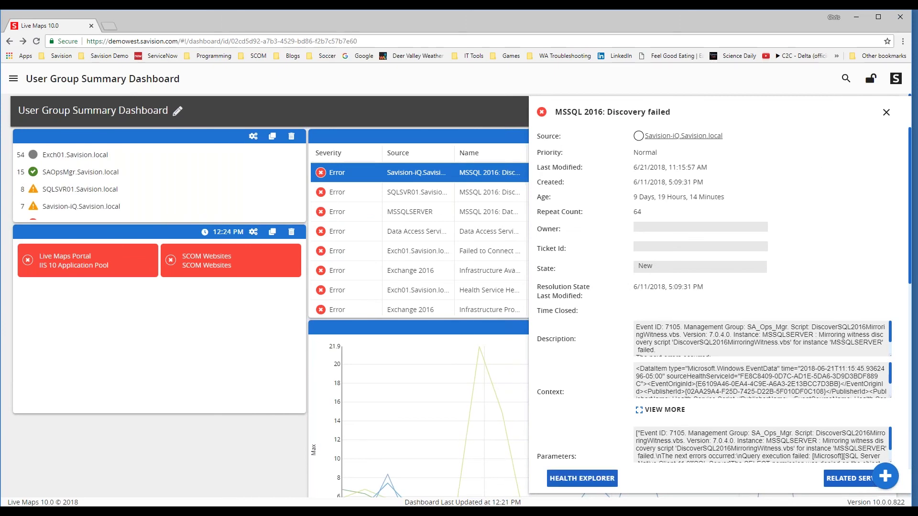
{"action": "left_click", "coordinate": [885, 113]}
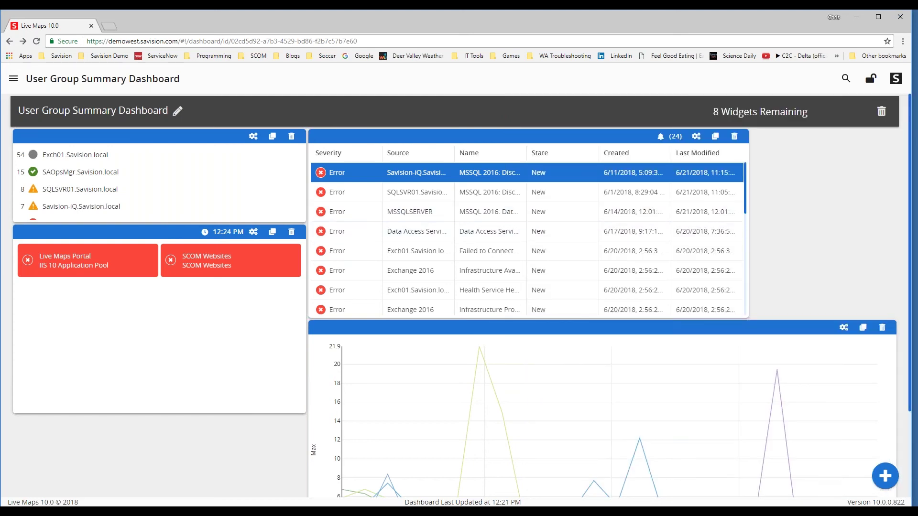
- Sort the alert listing by Source, by Name, and by Created in ascending order
{"action": "left_click", "coordinate": [435, 157]}
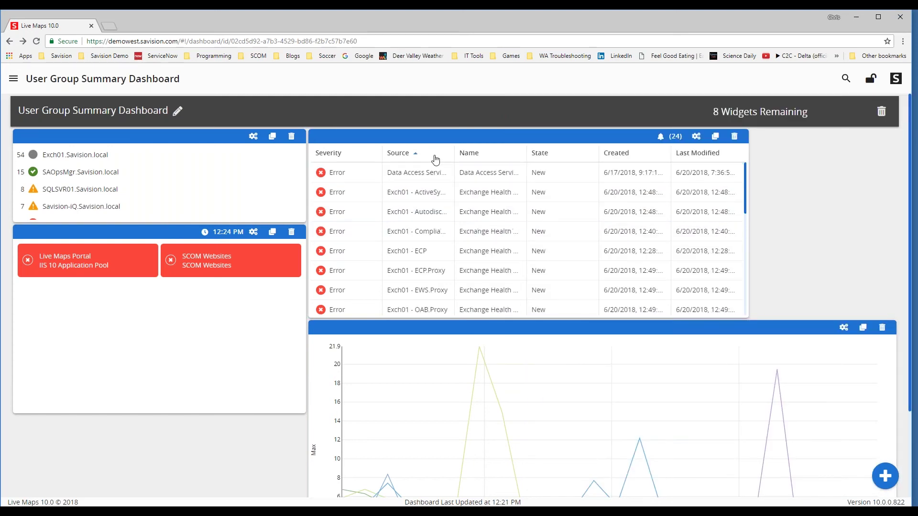
{"action": "left_click", "coordinate": [489, 160]}
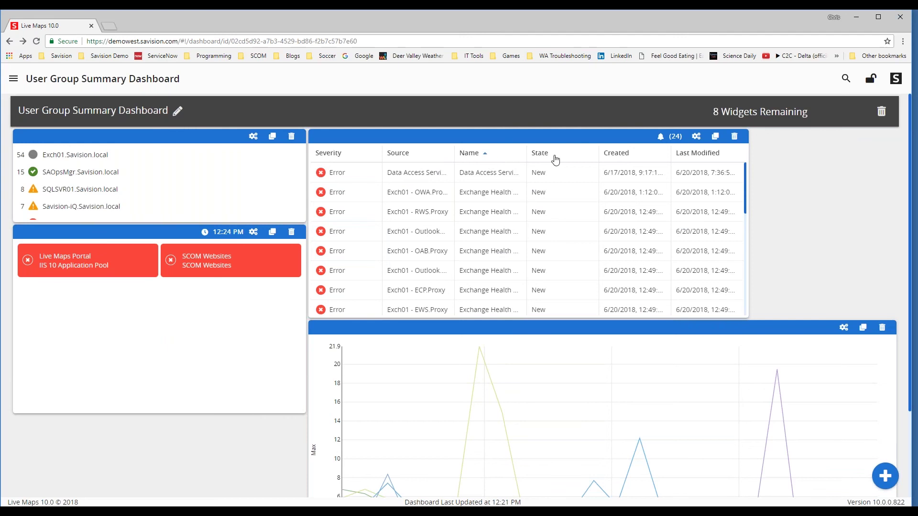
{"action": "left_click", "coordinate": [607, 154]}
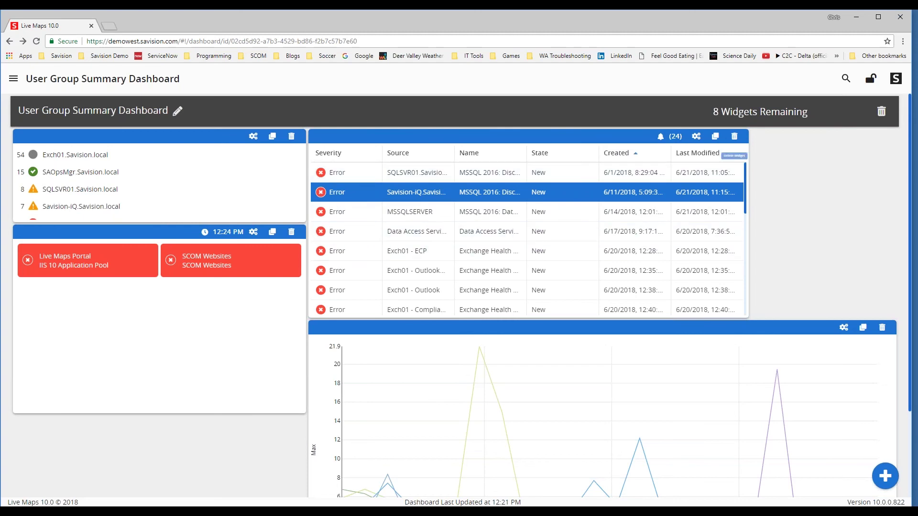
- Edit the Alert Listing widget to show both Warning and Error alerts, keep the time span at One Day, and update it
{"action": "left_click", "coordinate": [696, 137]}
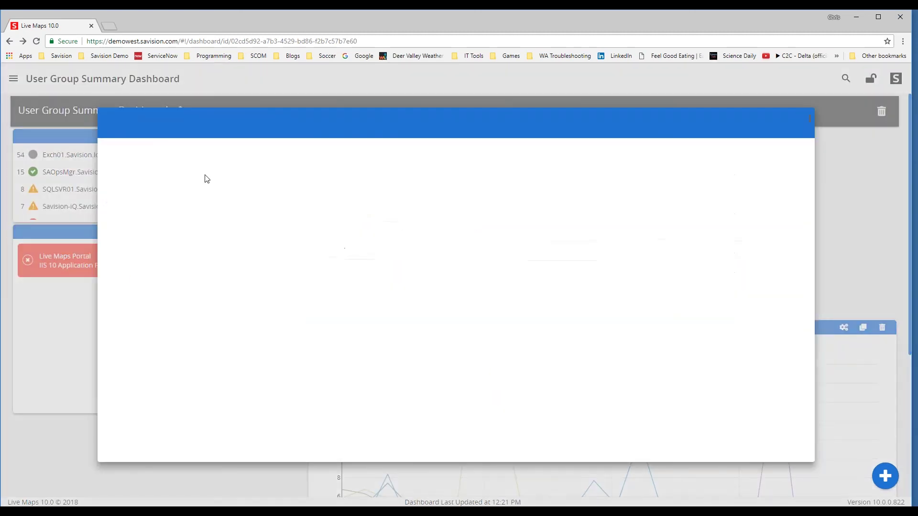
{"action": "left_click", "coordinate": [172, 151]}
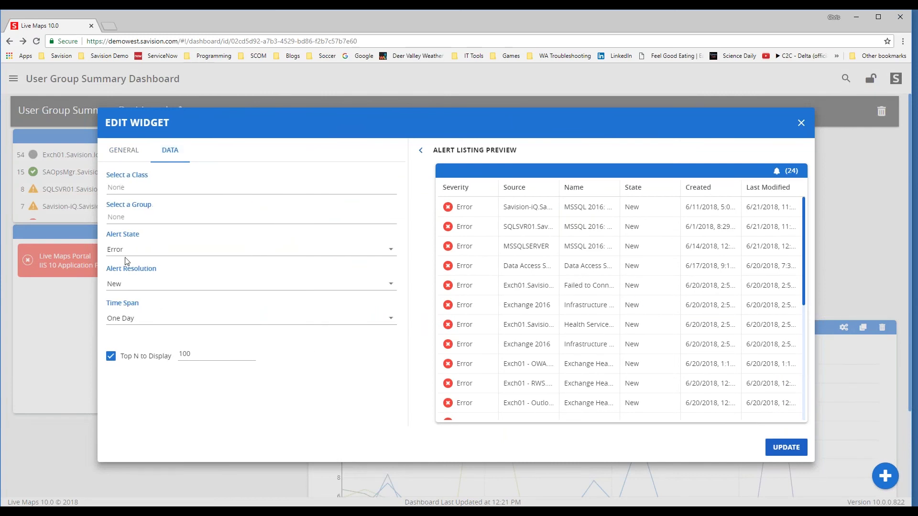
{"action": "left_click", "coordinate": [138, 249]}
{"action": "left_click", "coordinate": [99, 227]}
{"action": "left_click", "coordinate": [139, 396]}
{"action": "left_click", "coordinate": [147, 318]}
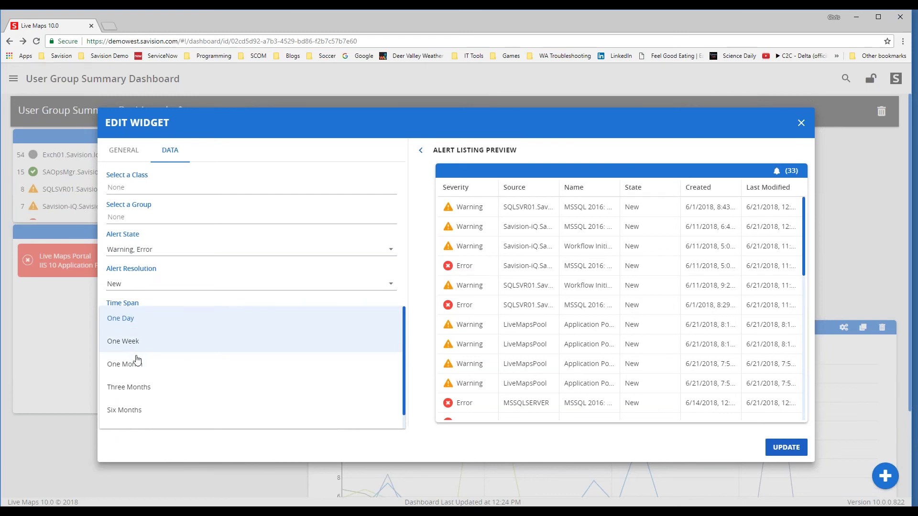
{"action": "left_click", "coordinate": [203, 454]}
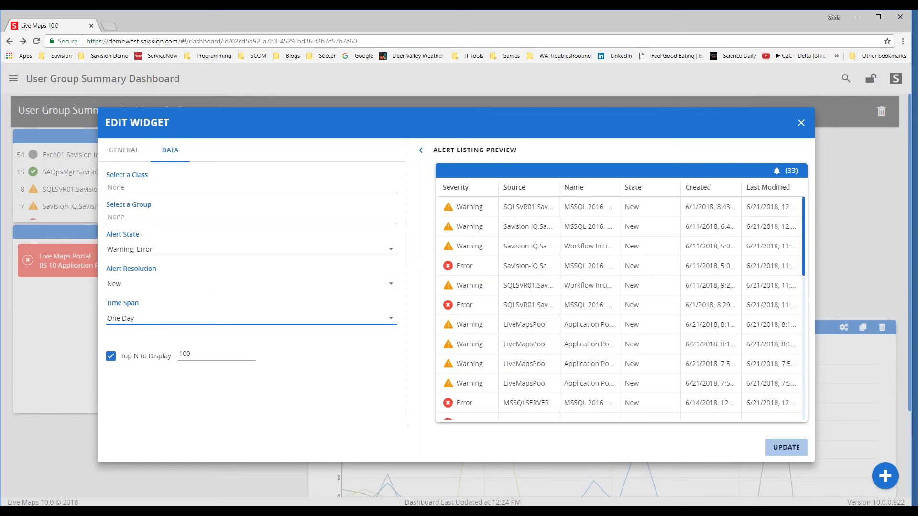
{"action": "left_click", "coordinate": [786, 447]}
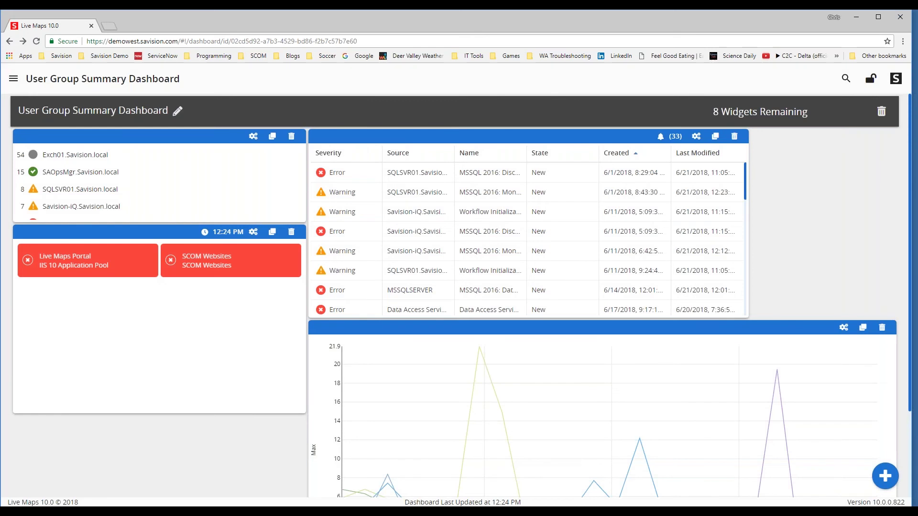
- Start adding a Services widget that covers all services, sorted by Health State
{"action": "left_click", "coordinate": [886, 476]}
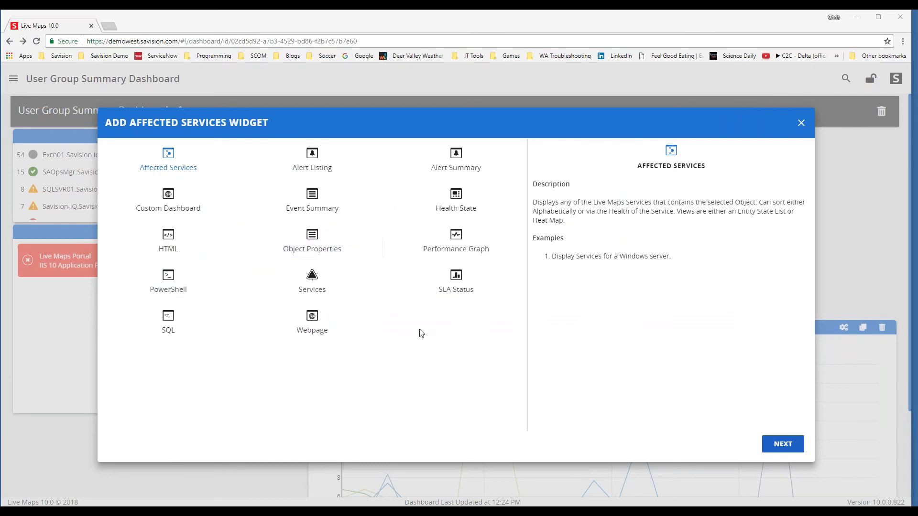
{"action": "left_click", "coordinate": [312, 280]}
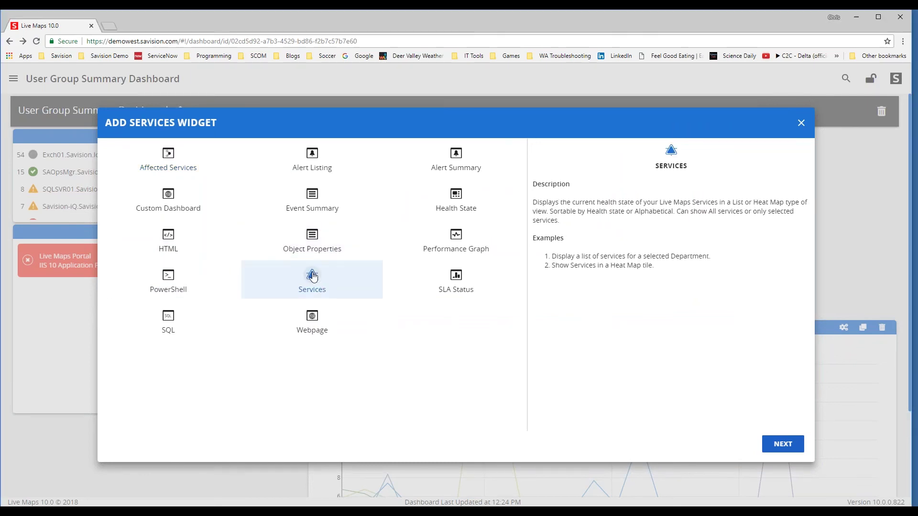
{"action": "left_click", "coordinate": [784, 445]}
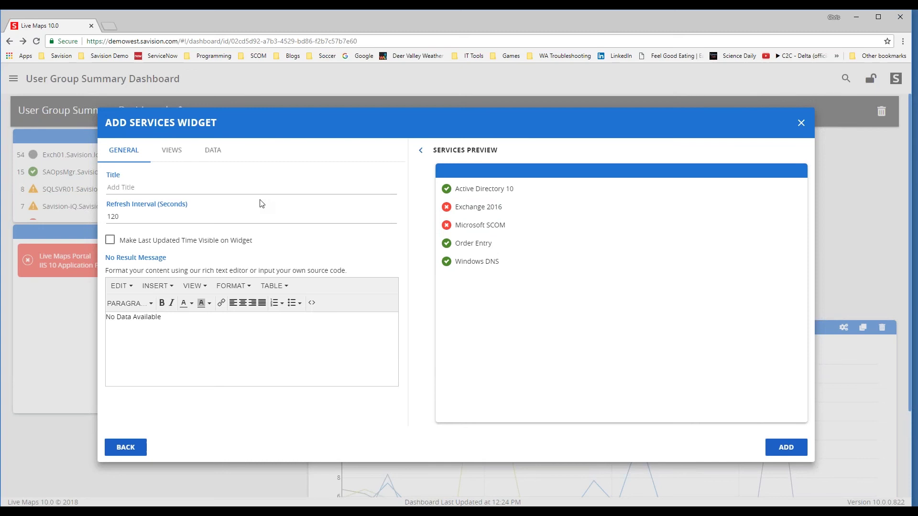
{"action": "left_click", "coordinate": [213, 150]}
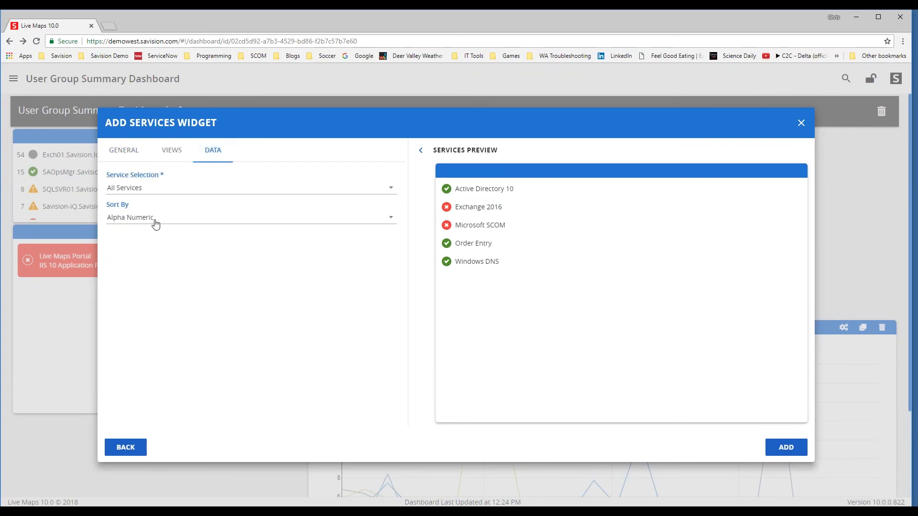
{"action": "left_click", "coordinate": [122, 222]}
{"action": "left_click", "coordinate": [134, 242]}
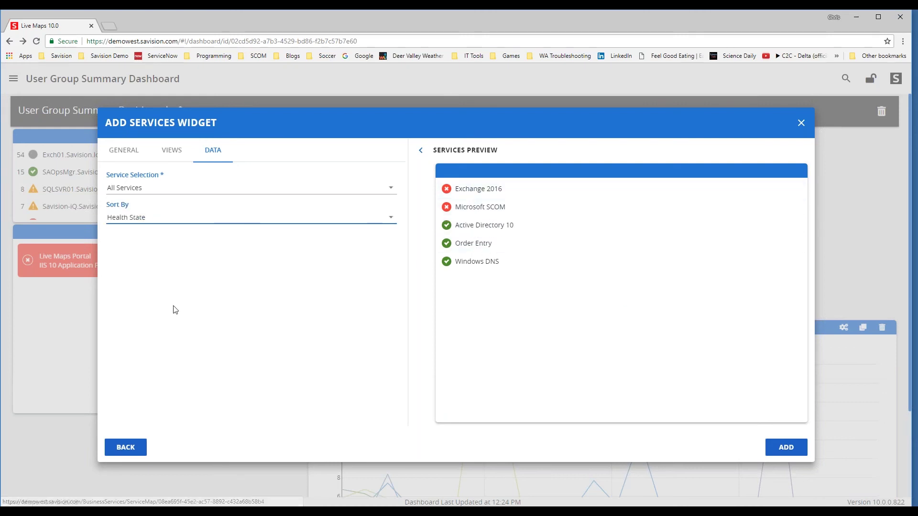
- Make Entity State List and Heat Map available in the Services widget, with Heat Map as default and 3 columns
{"action": "left_click", "coordinate": [175, 151]}
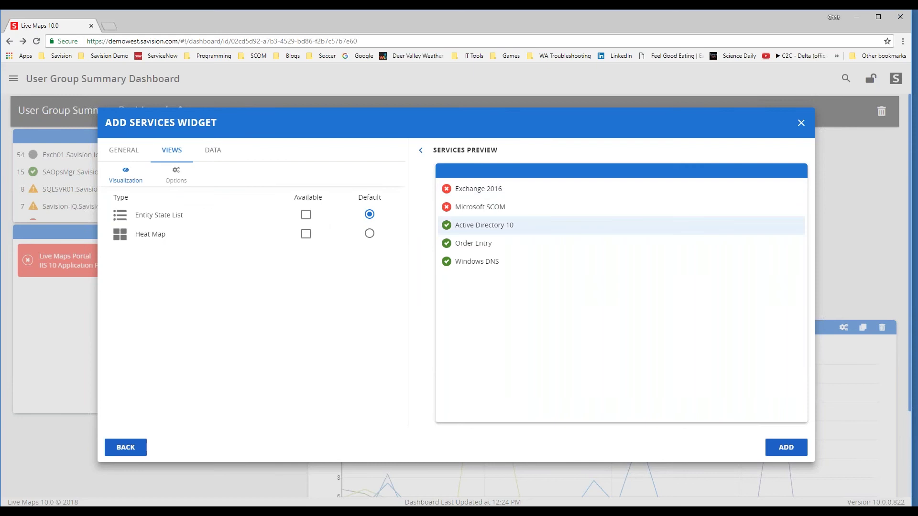
{"action": "left_click", "coordinate": [306, 234]}
{"action": "left_click", "coordinate": [306, 215]}
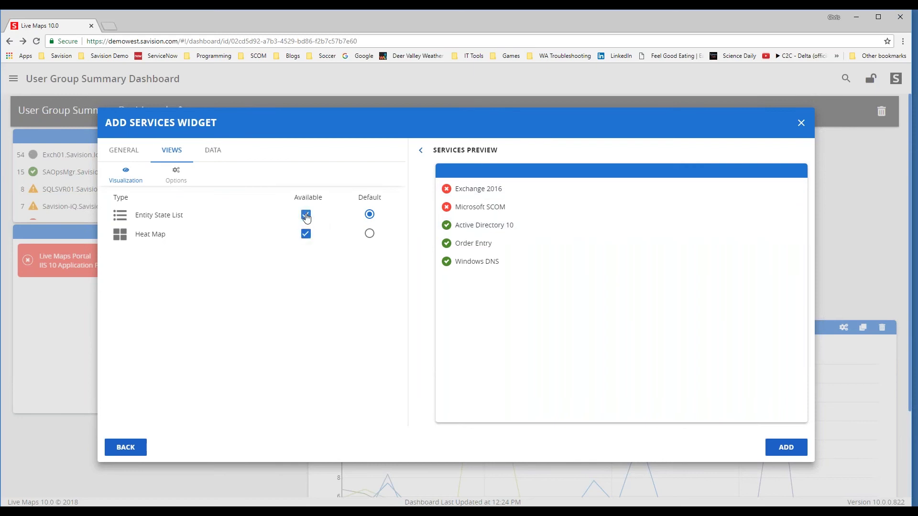
{"action": "left_click", "coordinate": [370, 234]}
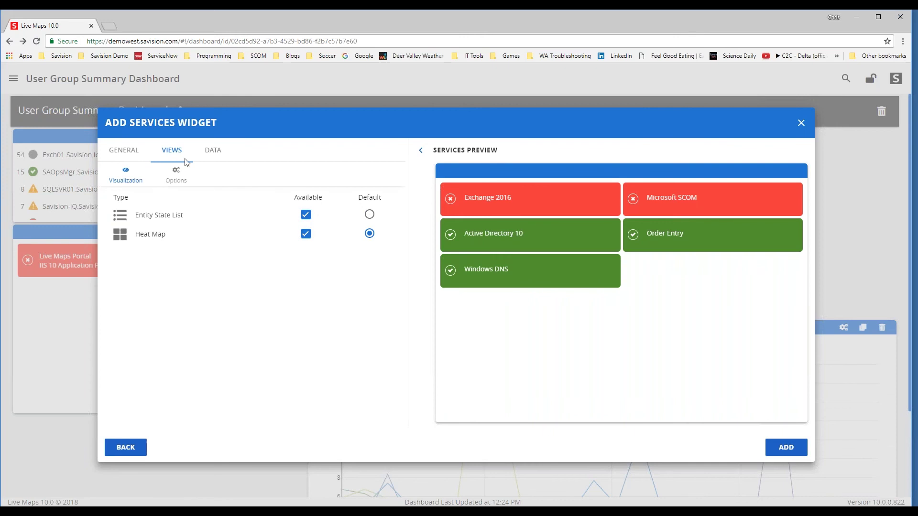
{"action": "left_click", "coordinate": [177, 177]}
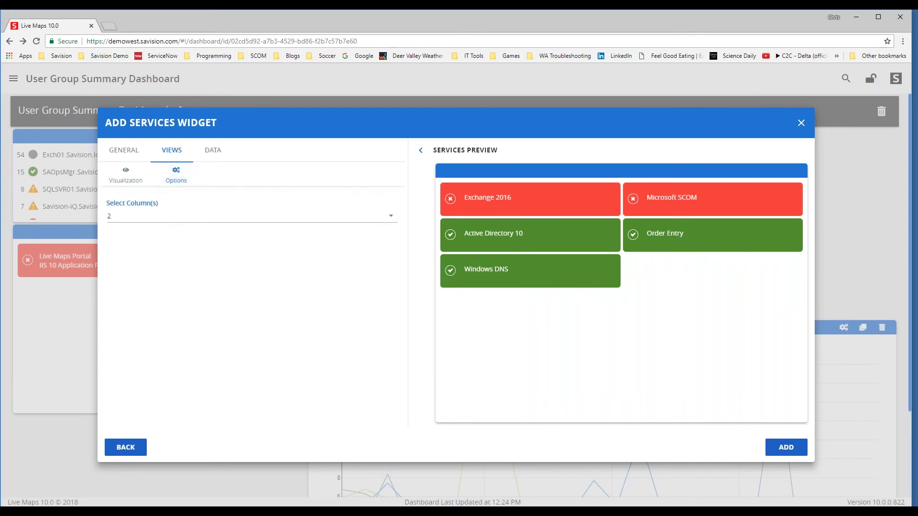
{"action": "left_click", "coordinate": [128, 222]}
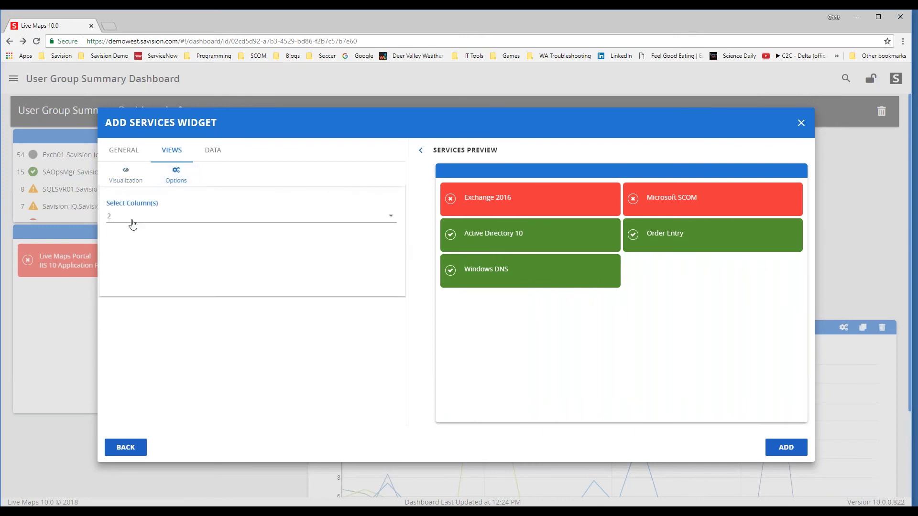
{"action": "left_click", "coordinate": [123, 239]}
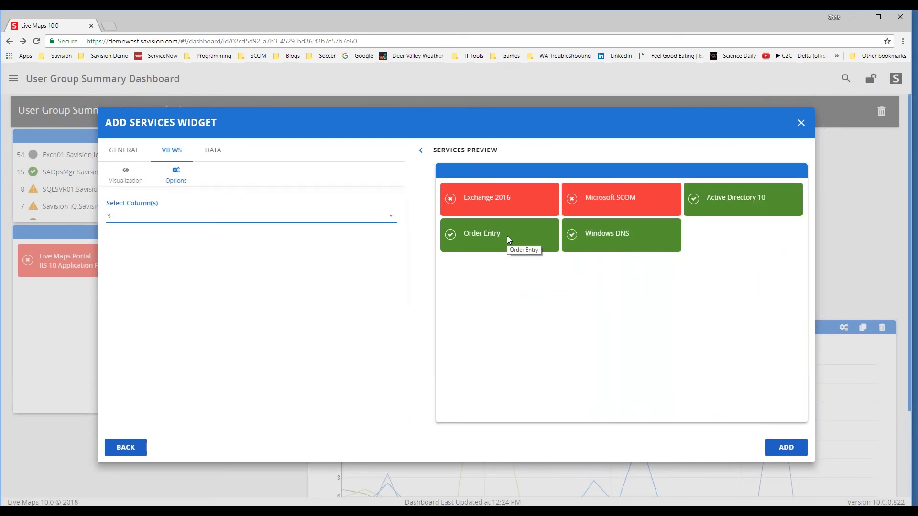
- Set the Services widget's heat map to 1 column and add the widget to the dashboard
{"action": "left_click", "coordinate": [143, 216]}
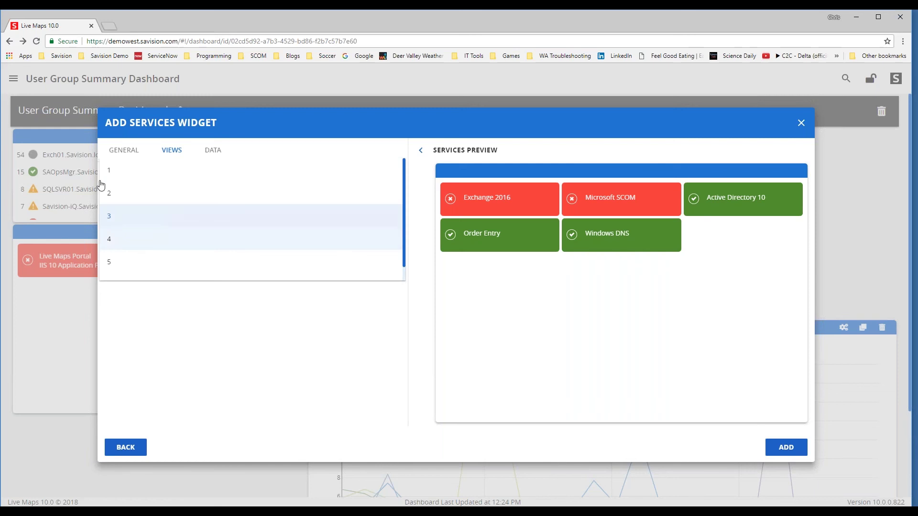
{"action": "left_click", "coordinate": [109, 172]}
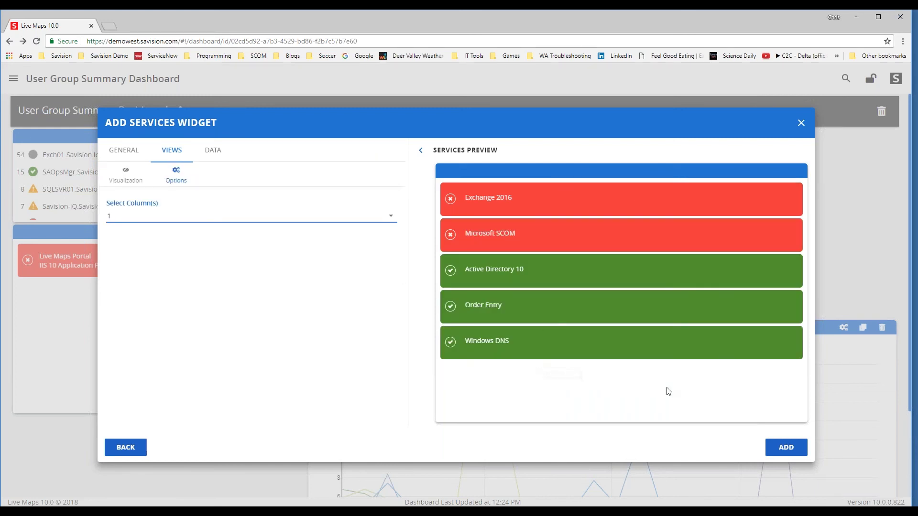
{"action": "left_click", "coordinate": [786, 447]}
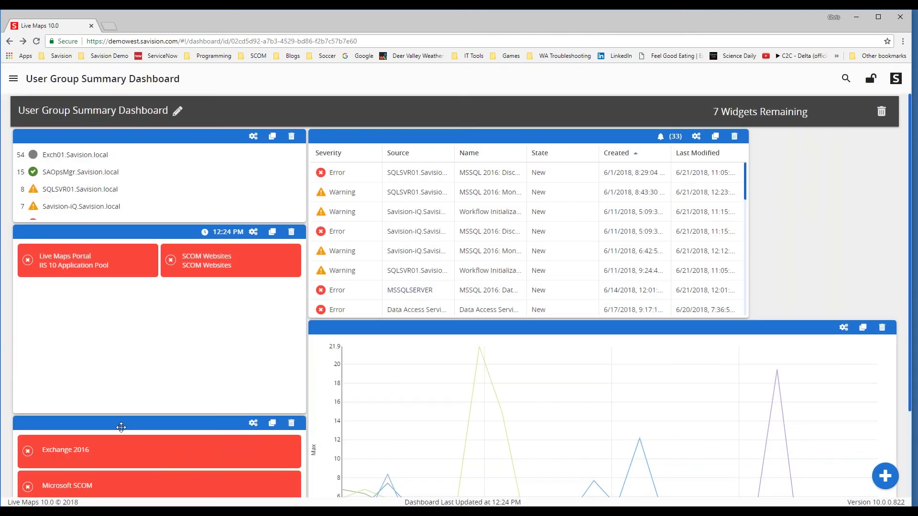
- Move the Services widget beside the alert listing at the dashboard's outer edge and stretch it to the same height
{"action": "left_click_drag", "start_coordinate": [122, 427], "coordinate": [748, 218]}
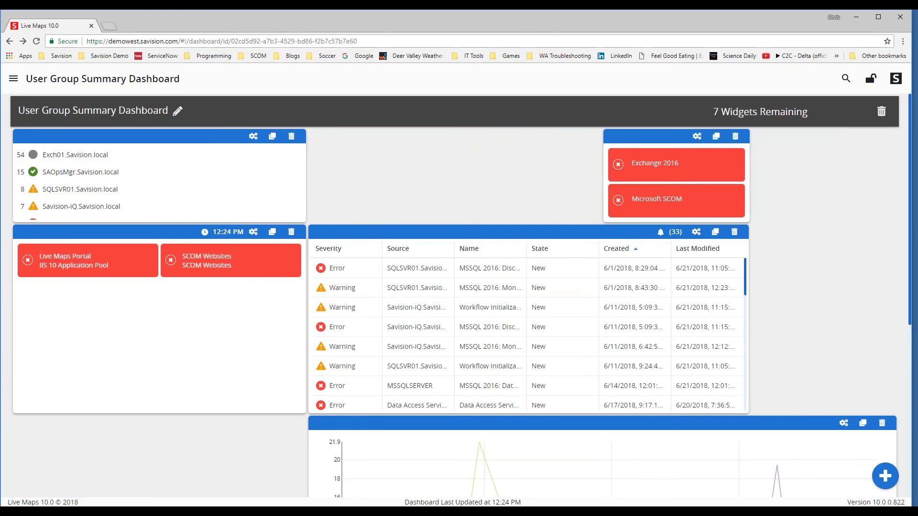
{"action": "left_click_drag", "start_coordinate": [706, 151], "coordinate": [855, 151]}
{"action": "left_click_drag", "start_coordinate": [805, 222], "coordinate": [806, 317]}
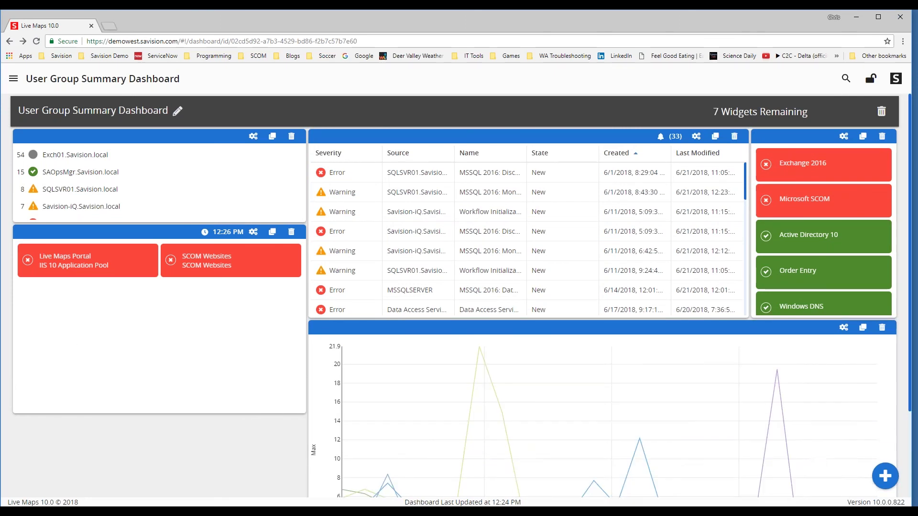
- Start adding an SLA Status widget for the Active Directory 10 object with the End User perspective
{"action": "left_click", "coordinate": [882, 479]}
{"action": "left_click", "coordinate": [458, 280]}
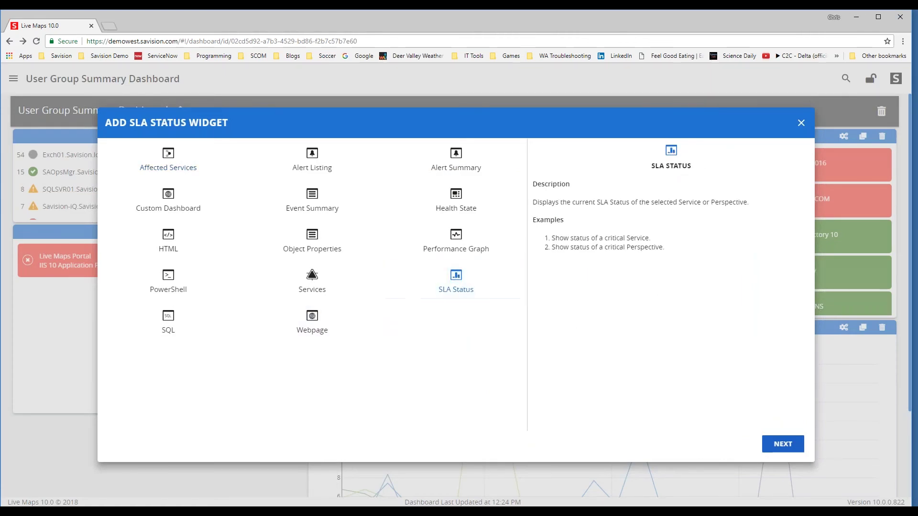
{"action": "left_click", "coordinate": [787, 445]}
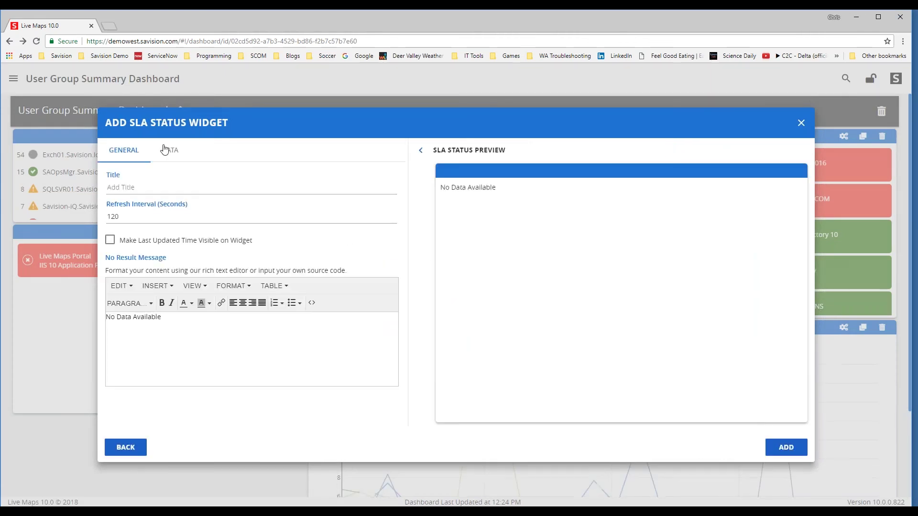
{"action": "left_click", "coordinate": [170, 151]}
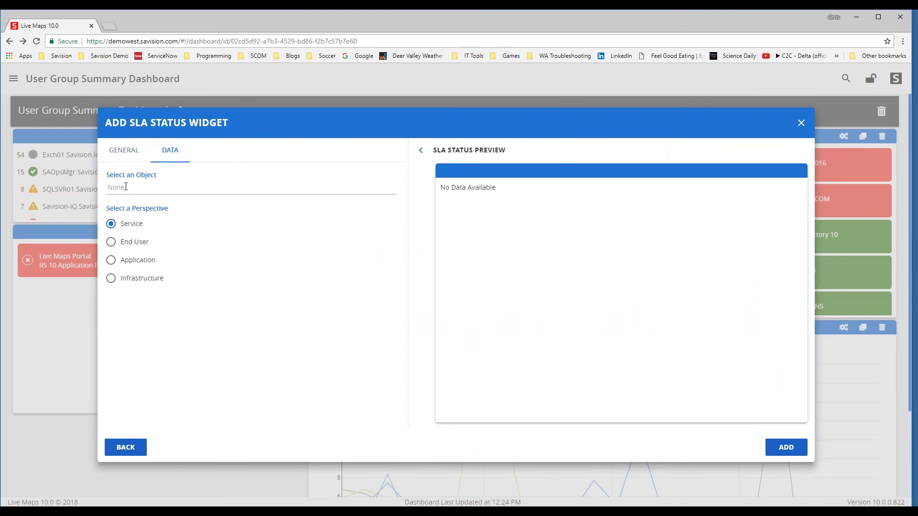
{"action": "left_click", "coordinate": [135, 190]}
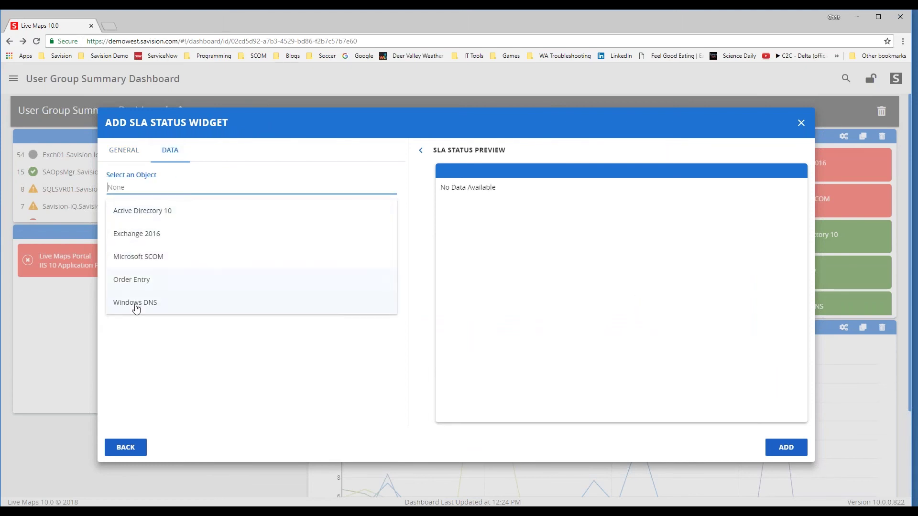
{"action": "left_click", "coordinate": [145, 215]}
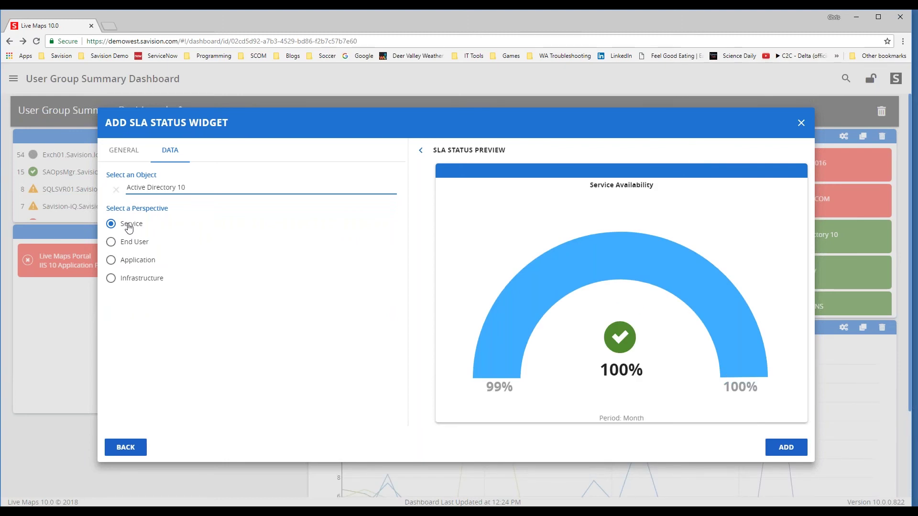
{"action": "left_click", "coordinate": [135, 244]}
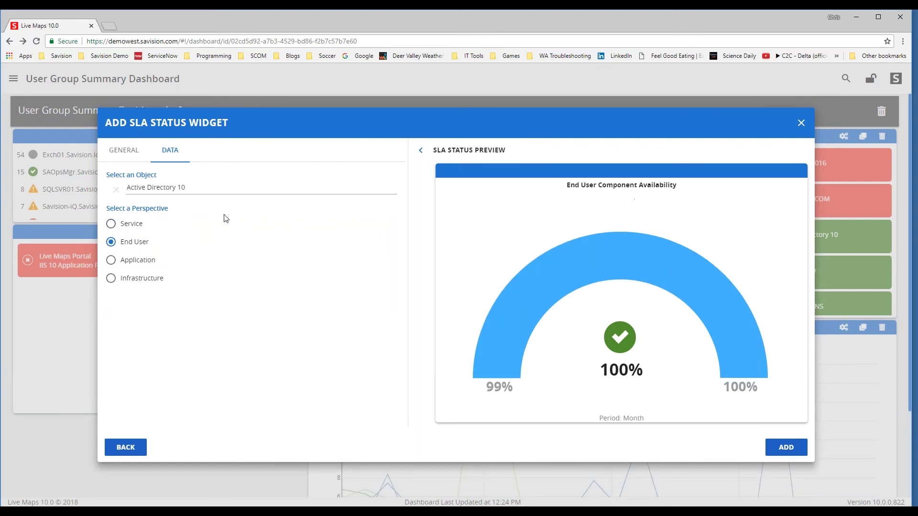
- Title the SLA Status widget AD and add it to the dashboard
{"action": "left_click", "coordinate": [123, 151]}
{"action": "left_click", "coordinate": [128, 187]}
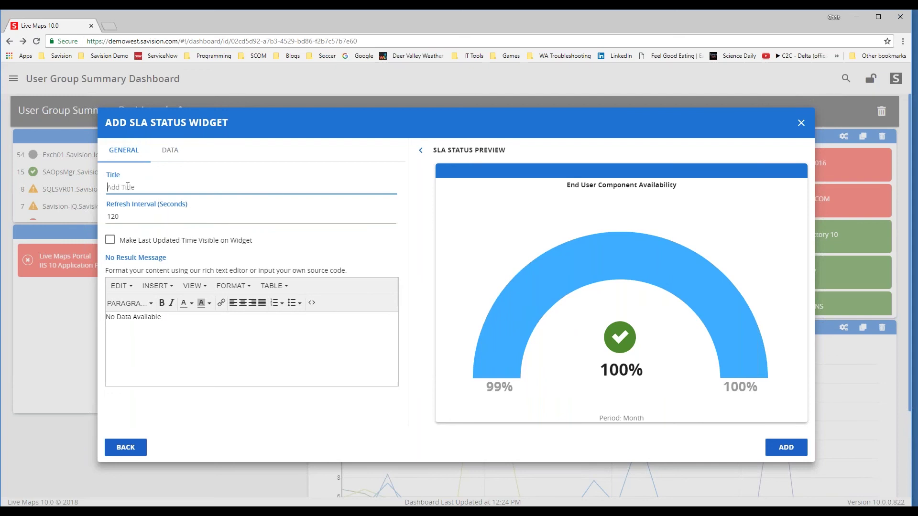
{"action": "type", "text": "AD"}
{"action": "left_click", "coordinate": [768, 447]}
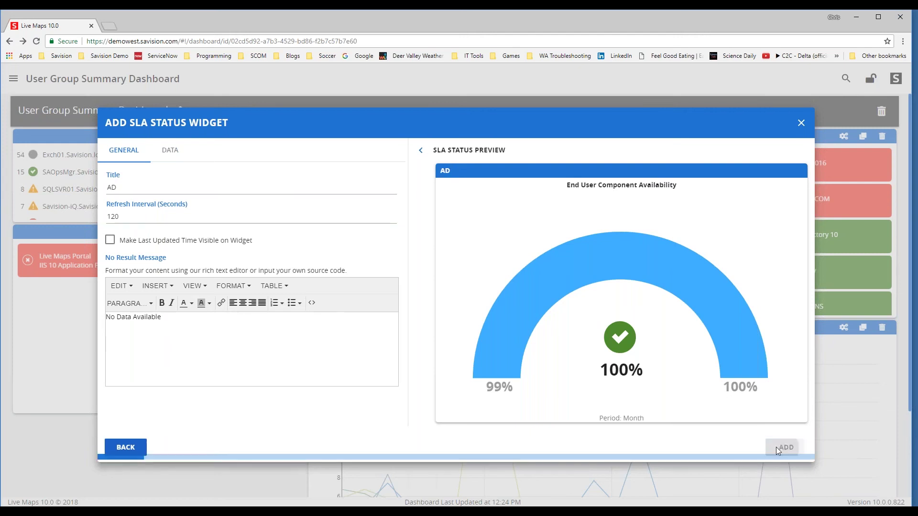
- Narrow the AD widget to half the width of the column it sits in
{"action": "scroll", "coordinate": [197, 392], "scroll_direction": "down", "scroll_amount": 2}
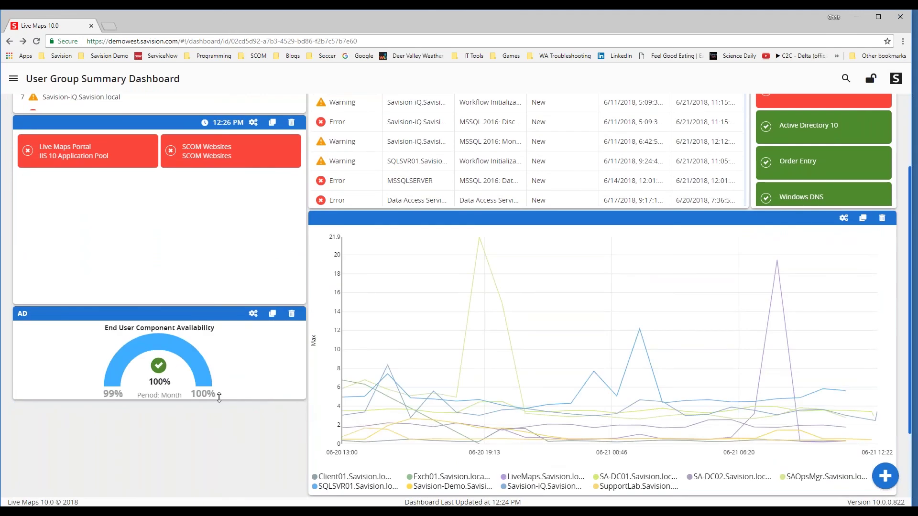
{"action": "left_click_drag", "start_coordinate": [303, 400], "coordinate": [112, 480]}
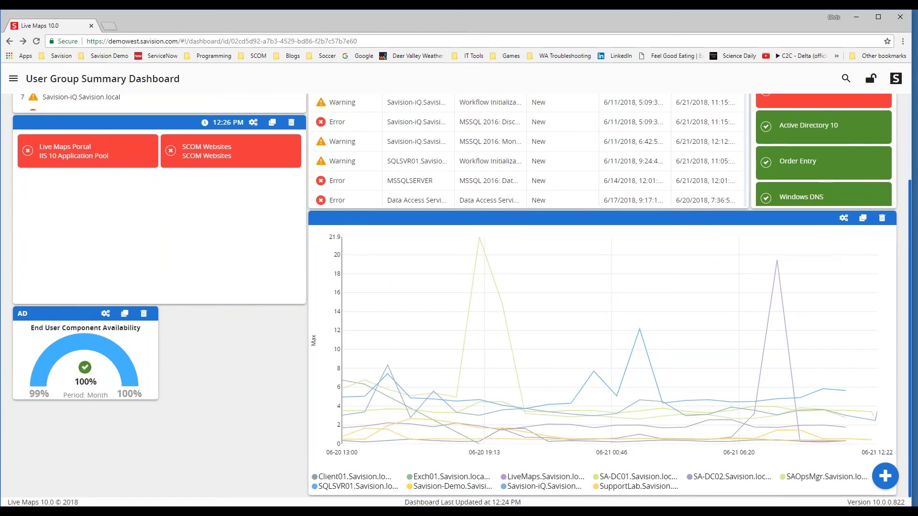
{"action": "mouse_move", "coordinate": [742, 449]}
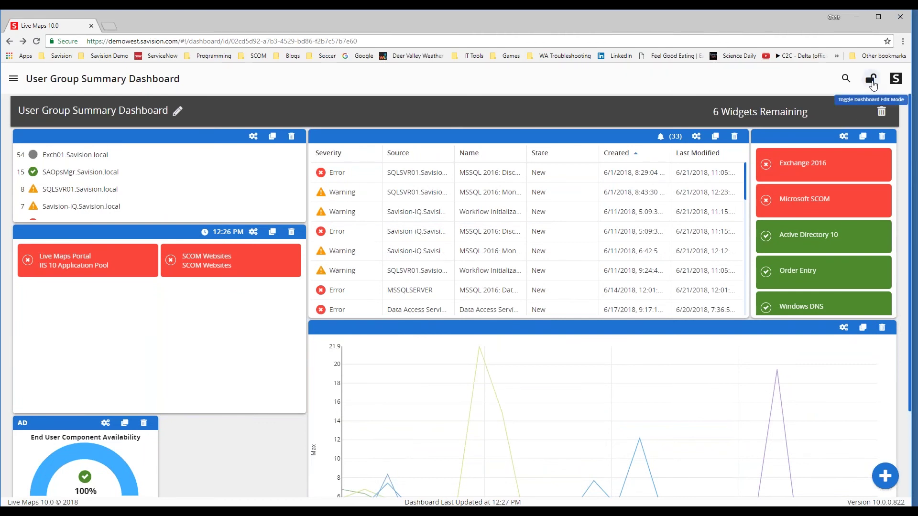
- Check the dashboard layout outside edit mode, and shorten the performance graph to end level with the AD widget
{"action": "left_click", "coordinate": [872, 82]}
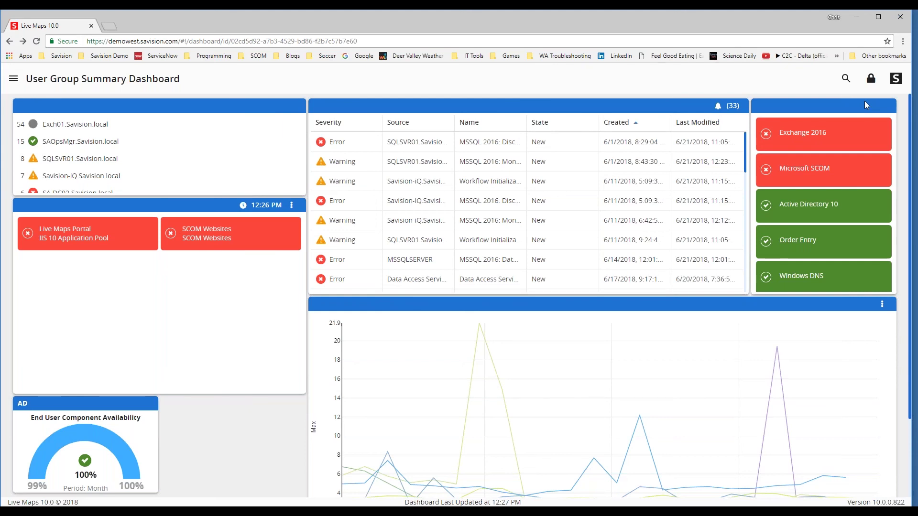
{"action": "mouse_move", "coordinate": [482, 362]}
{"action": "scroll", "coordinate": [482, 361], "scroll_direction": "down", "scroll_amount": 2}
{"action": "scroll", "coordinate": [493, 346], "scroll_direction": "up", "scroll_amount": 2}
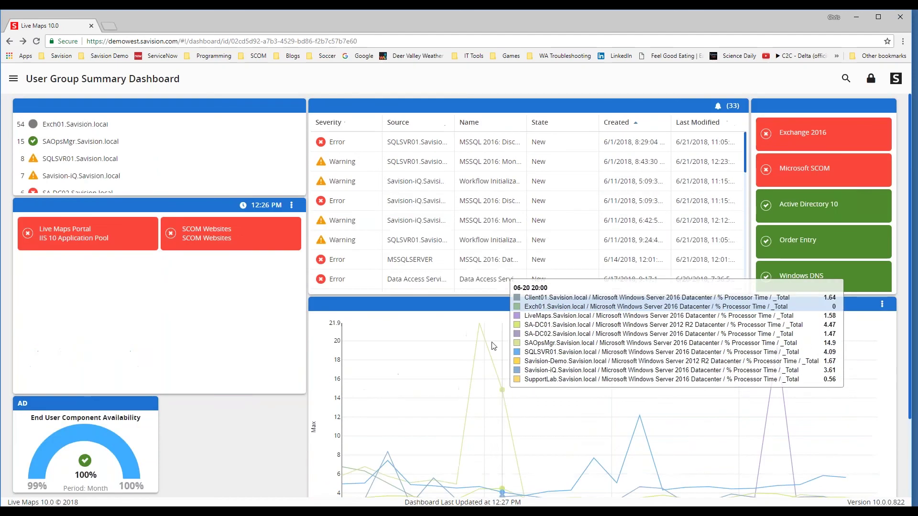
{"action": "scroll", "coordinate": [493, 416], "scroll_direction": "down", "scroll_amount": 2}
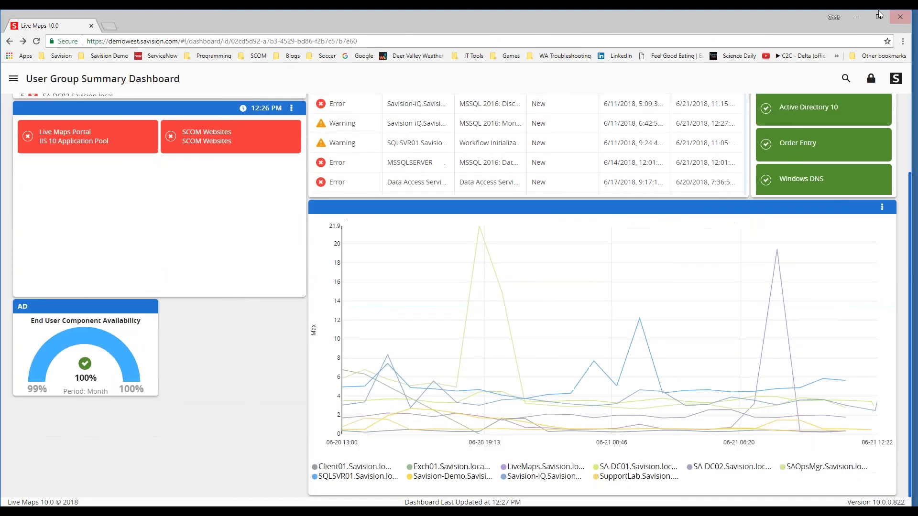
{"action": "left_click", "coordinate": [871, 79]}
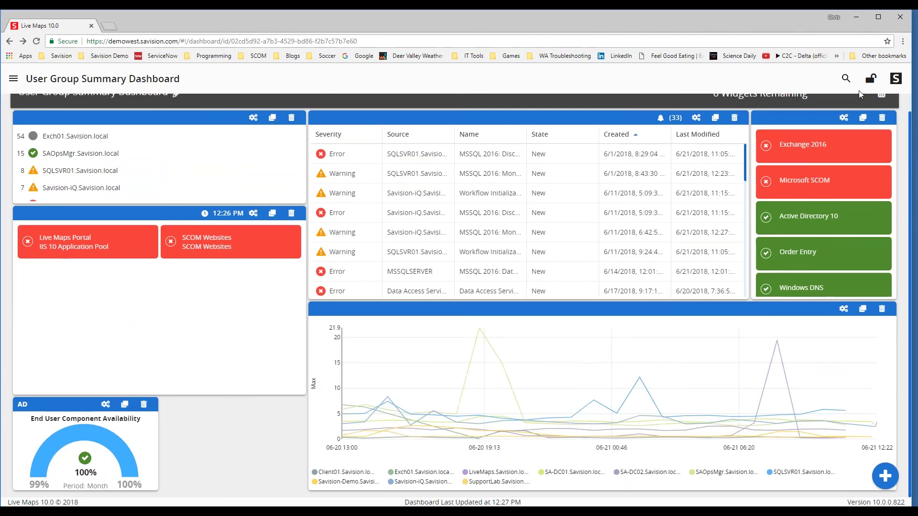
{"action": "left_click", "coordinate": [872, 82]}
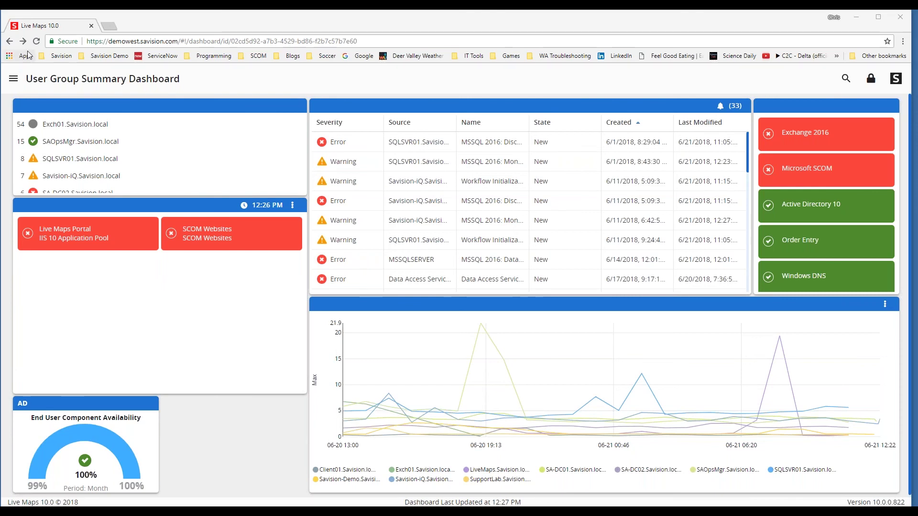
- Open the PowerShell Scripts summary dashboard and turn on its edit mode
{"action": "left_click", "coordinate": [14, 78]}
{"action": "mouse_move", "coordinate": [53, 206]}
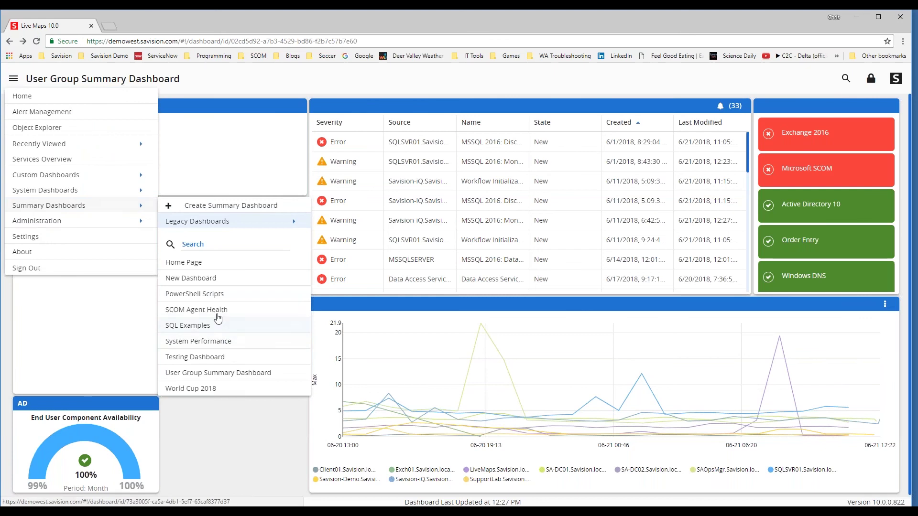
{"action": "left_click", "coordinate": [244, 298]}
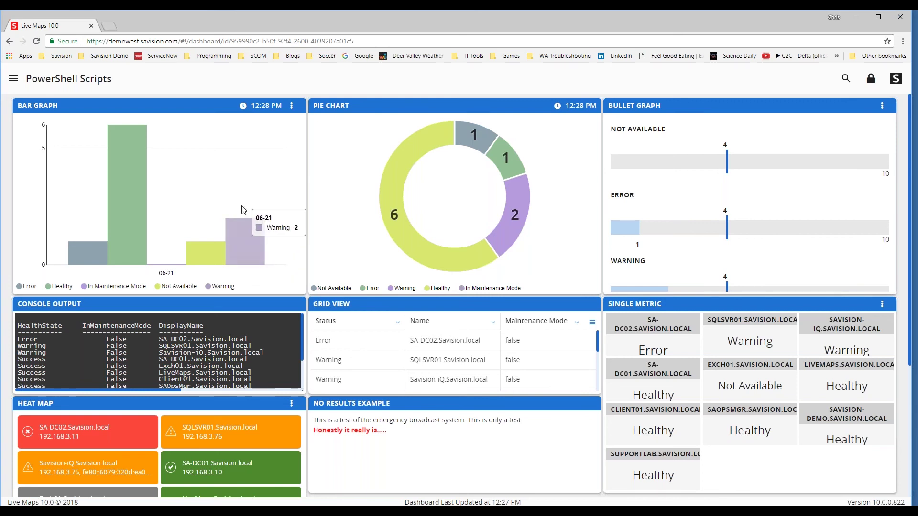
{"action": "left_click", "coordinate": [871, 79]}
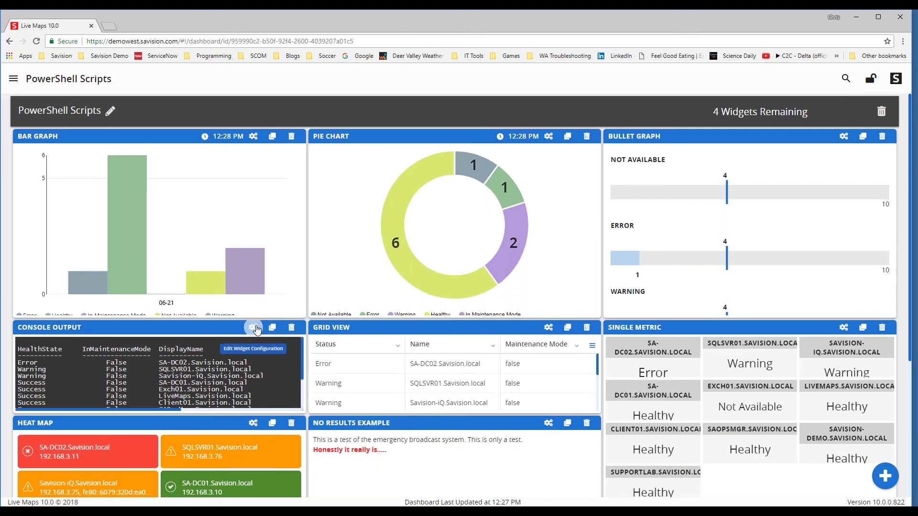
- Open the Console Output widget's configuration and examine its visualization types and the script help on each type's required fields
{"action": "left_click", "coordinate": [253, 328]}
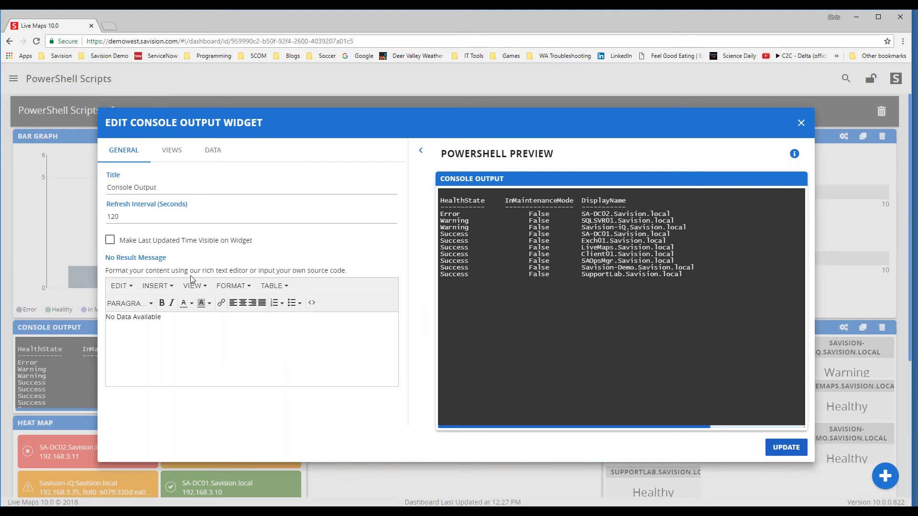
{"action": "left_click", "coordinate": [170, 152]}
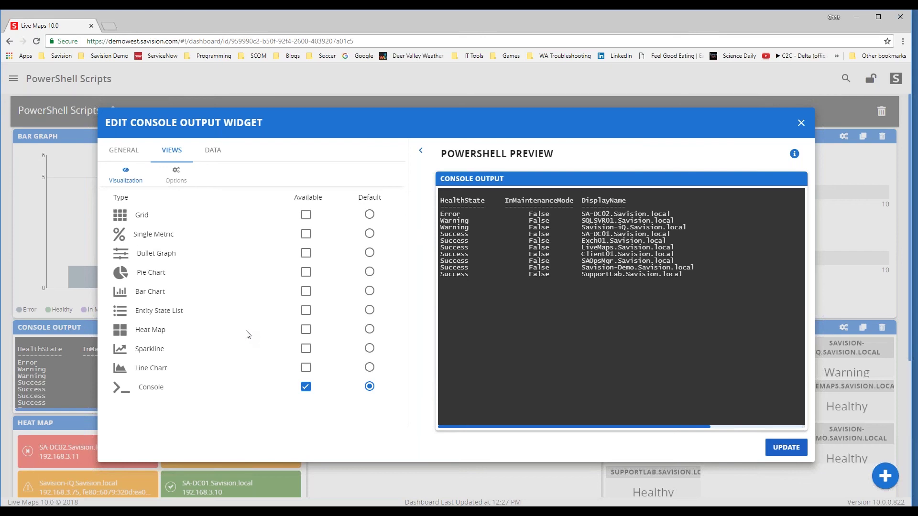
{"action": "left_click", "coordinate": [794, 155]}
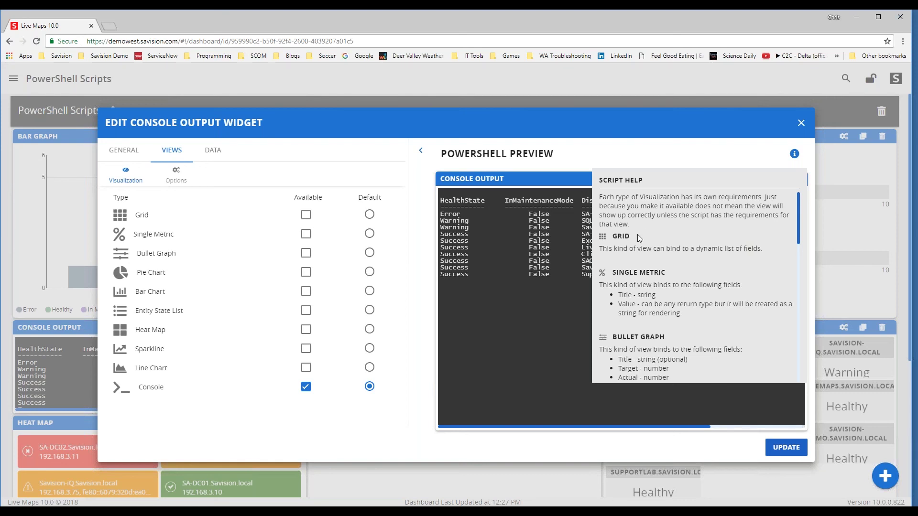
{"action": "scroll", "coordinate": [643, 348], "scroll_direction": "down", "scroll_amount": 10}
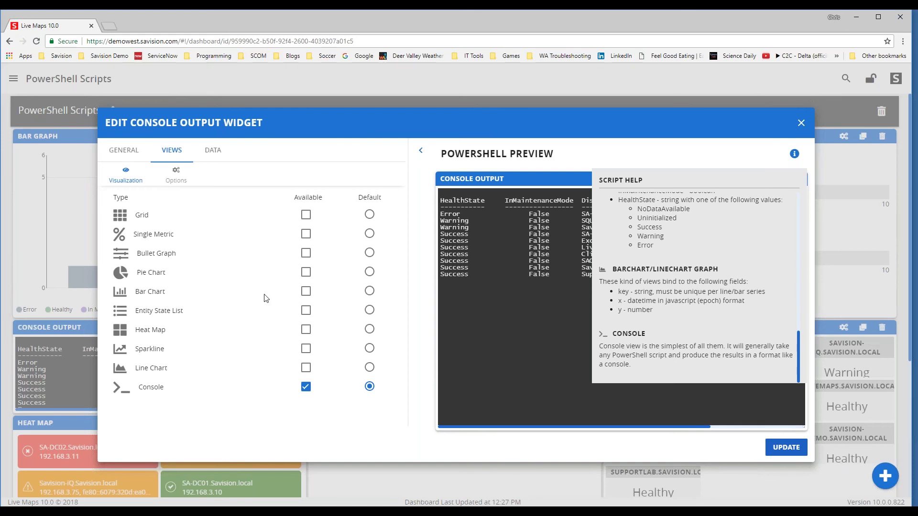
{"action": "left_click", "coordinate": [795, 154]}
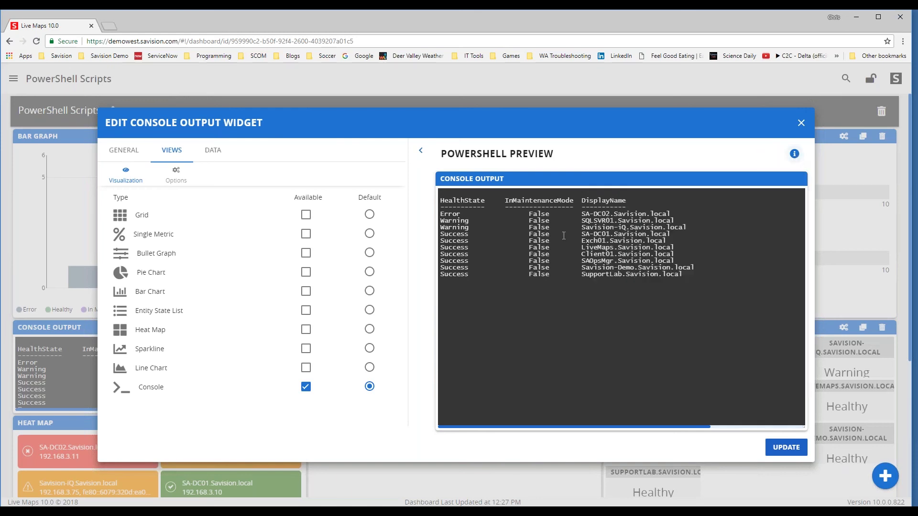
- Examine the Console Output widget's PowerShell script, run it, and close the configuration without updating
{"action": "left_click", "coordinate": [213, 151]}
{"action": "left_click", "coordinate": [172, 150]}
{"action": "left_click", "coordinate": [213, 154]}
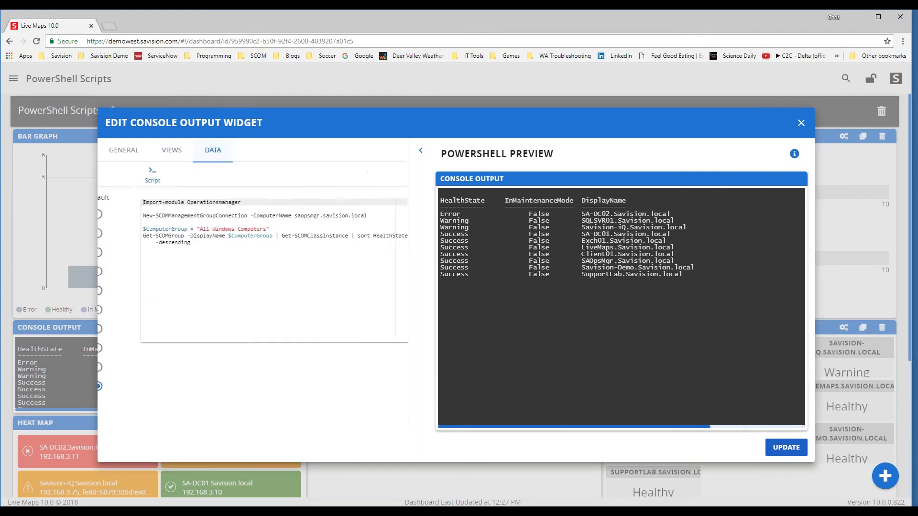
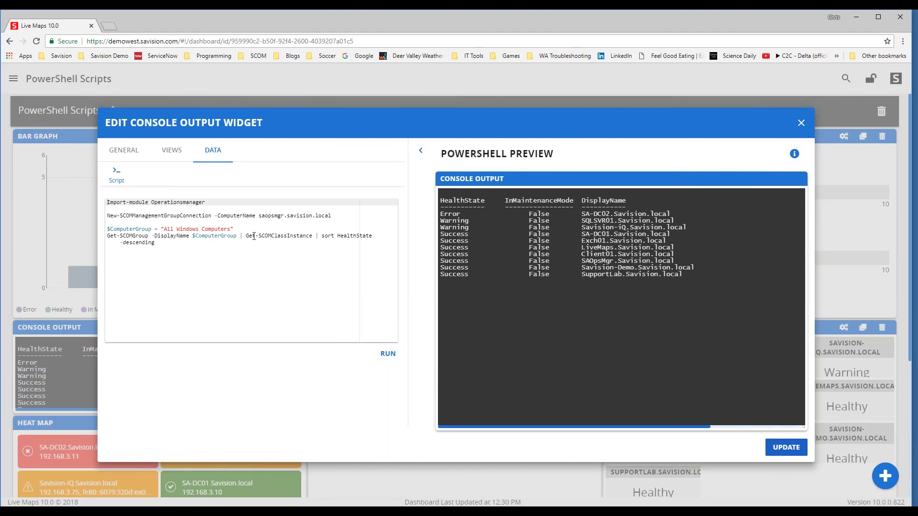
{"action": "left_click", "coordinate": [389, 355]}
{"action": "left_click", "coordinate": [801, 123]}
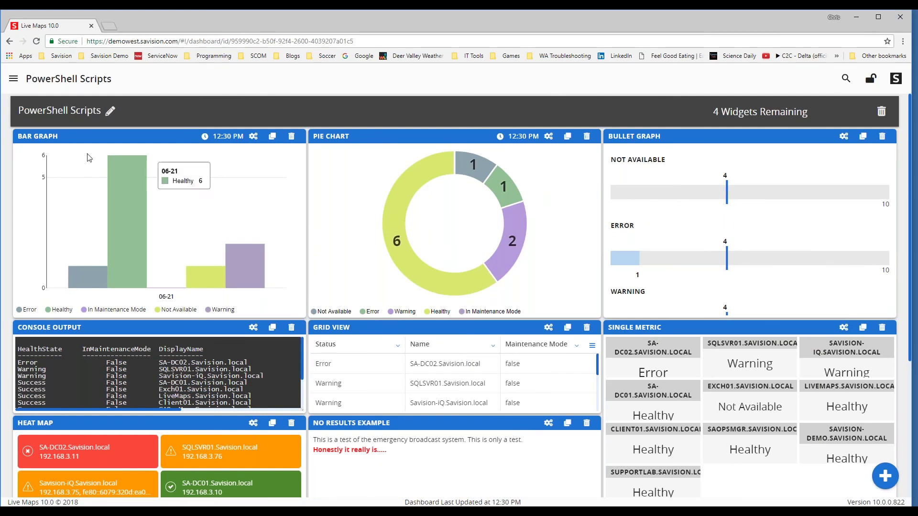
- Open the Bar Graph widget's PowerShell script and read through how it builds the counting objects and result
{"action": "left_click", "coordinate": [253, 136]}
{"action": "left_click", "coordinate": [213, 151]}
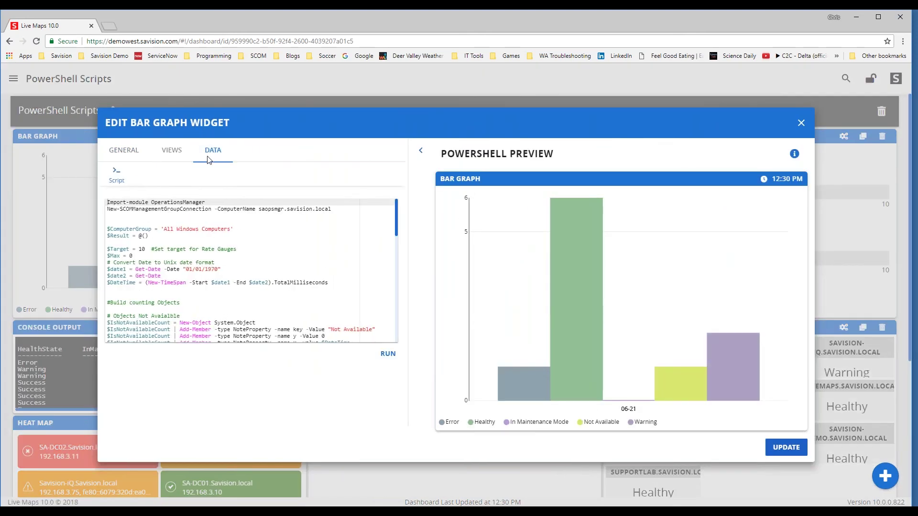
{"action": "scroll", "coordinate": [243, 275], "scroll_direction": "down", "scroll_amount": 3}
{"action": "scroll", "coordinate": [266, 281], "scroll_direction": "up", "scroll_amount": 3}
{"action": "scroll", "coordinate": [182, 233], "scroll_direction": "down", "scroll_amount": 10}
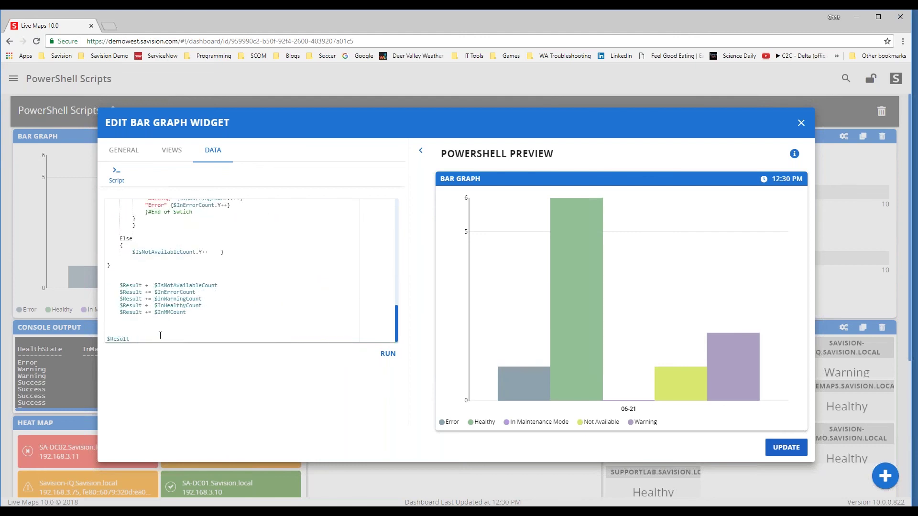
{"action": "scroll", "coordinate": [219, 315], "scroll_direction": "up", "scroll_amount": 10}
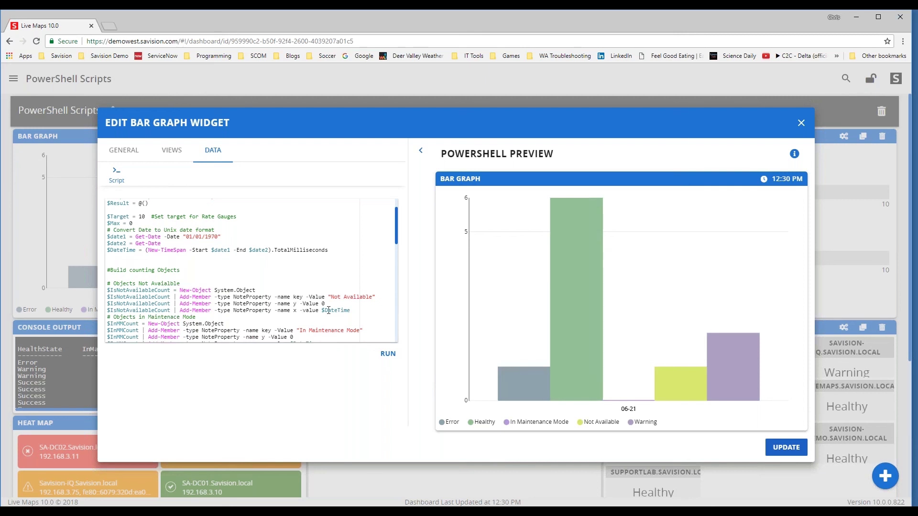
- Review the rest of the Bar Graph script through its health-state counting loop and result output, and update the widget
{"action": "mouse_move", "coordinate": [561, 372]}
{"action": "scroll", "coordinate": [227, 269], "scroll_direction": "down", "scroll_amount": 1}
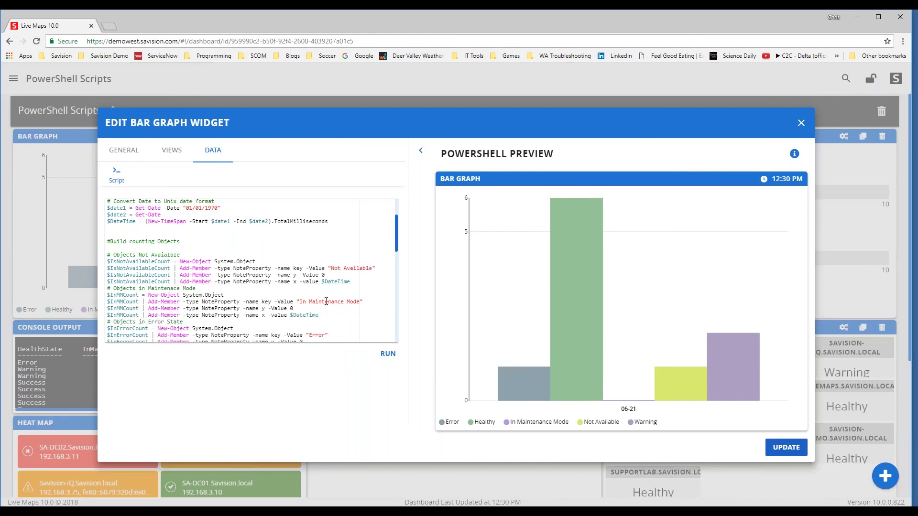
{"action": "scroll", "coordinate": [230, 302], "scroll_direction": "down", "scroll_amount": 2}
{"action": "scroll", "coordinate": [316, 239], "scroll_direction": "down", "scroll_amount": 1}
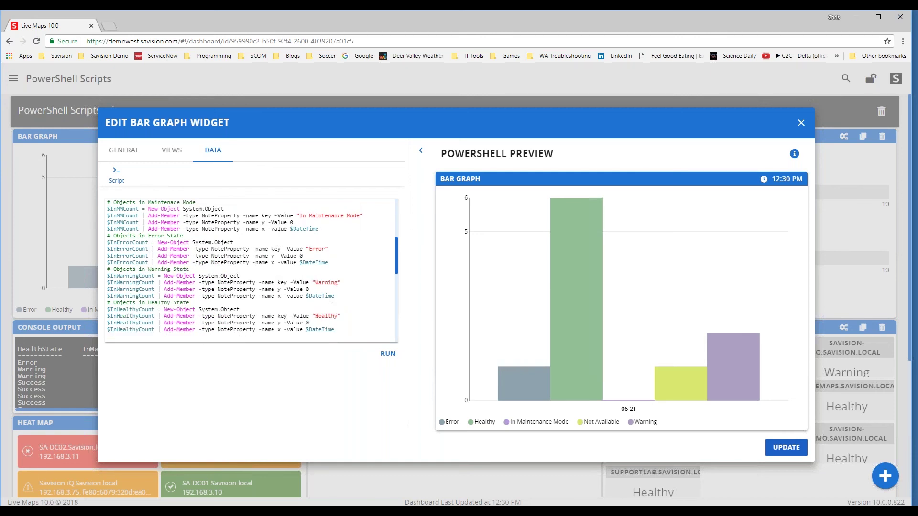
{"action": "scroll", "coordinate": [281, 271], "scroll_direction": "down", "scroll_amount": 3}
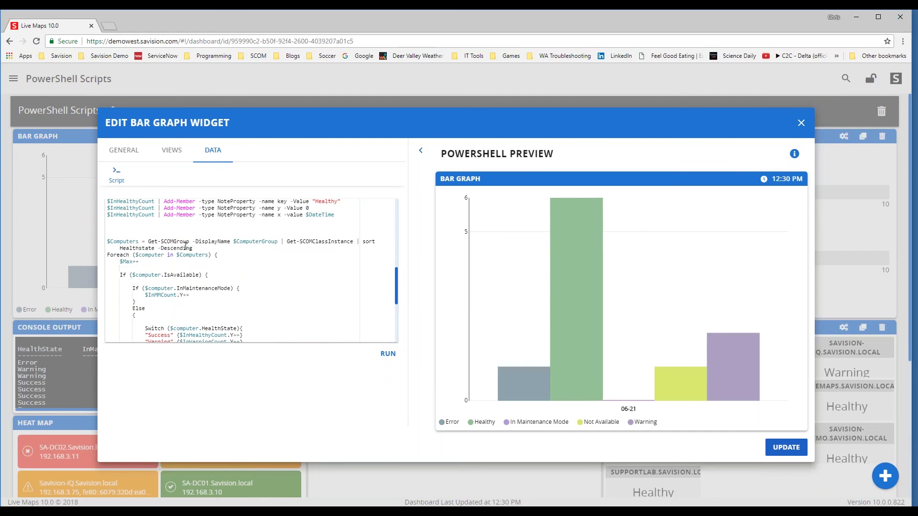
{"action": "scroll", "coordinate": [201, 268], "scroll_direction": "down", "scroll_amount": 1}
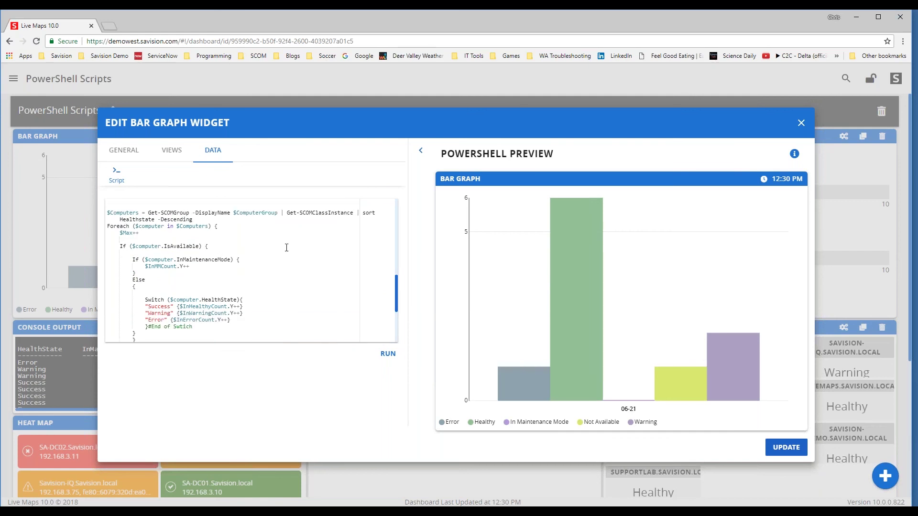
{"action": "scroll", "coordinate": [233, 252], "scroll_direction": "down", "scroll_amount": 4}
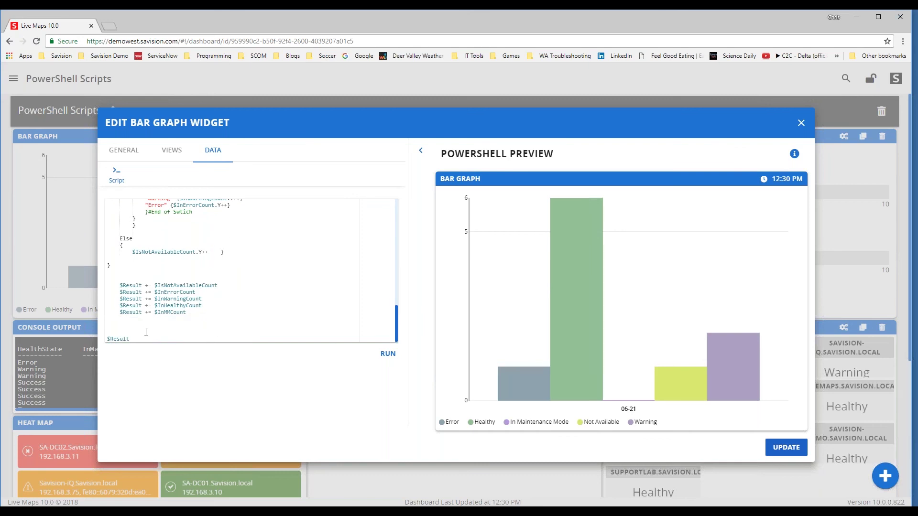
{"action": "mouse_move", "coordinate": [591, 378]}
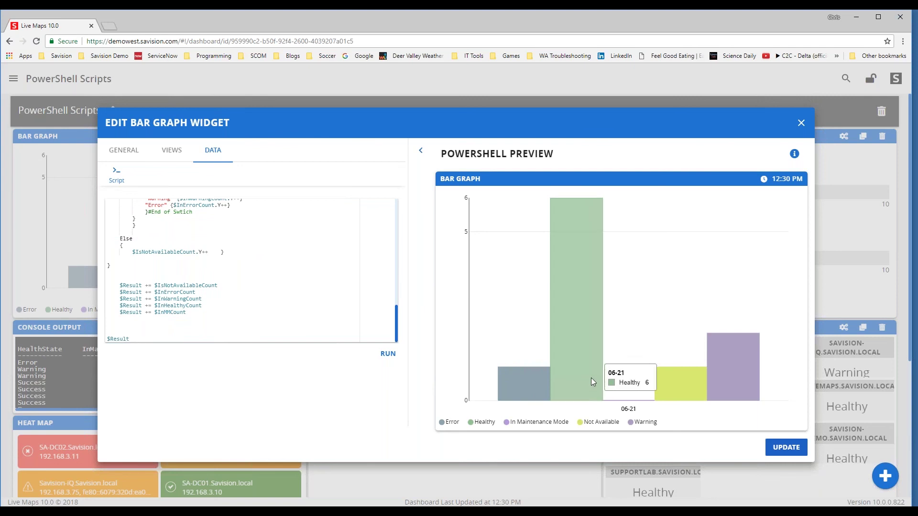
{"action": "left_click", "coordinate": [786, 447]}
- Inspect the Bar Graph's individual bars and toggle its Warning, Not Available, Error and Healthy series, restoring all of them
{"action": "mouse_move", "coordinate": [144, 276]}
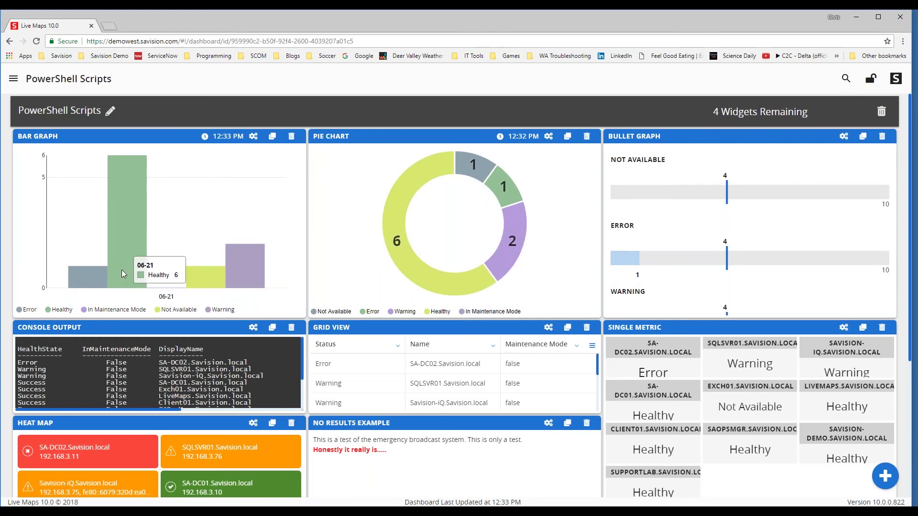
{"action": "mouse_move", "coordinate": [84, 278]}
{"action": "mouse_move", "coordinate": [206, 274]}
{"action": "mouse_move", "coordinate": [248, 268]}
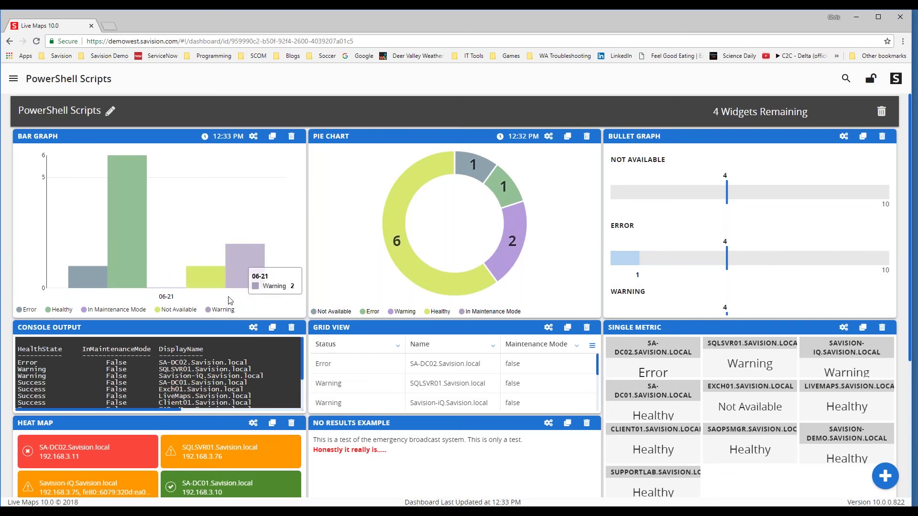
{"action": "left_click", "coordinate": [220, 311]}
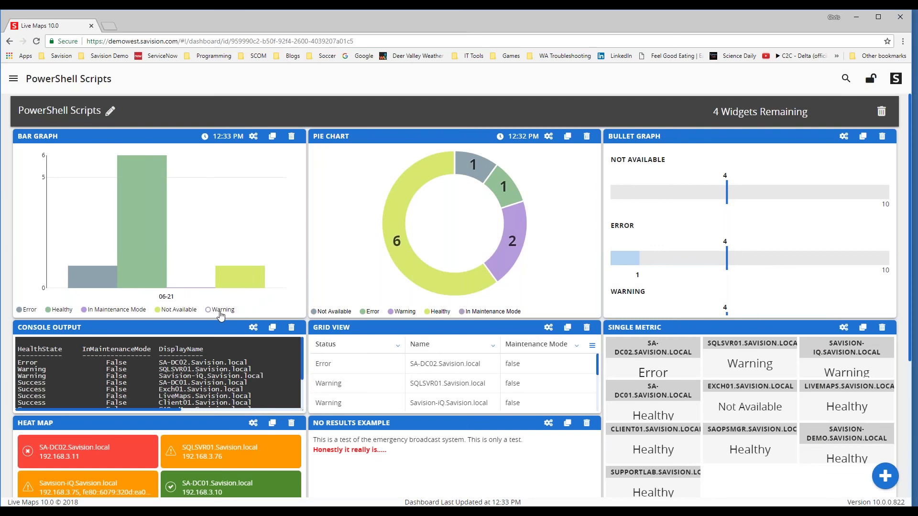
{"action": "left_click", "coordinate": [166, 310]}
{"action": "left_click", "coordinate": [26, 309]}
{"action": "left_click", "coordinate": [60, 309]}
{"action": "left_click", "coordinate": [208, 310]}
{"action": "left_click", "coordinate": [56, 310]}
{"action": "left_click", "coordinate": [57, 311]}
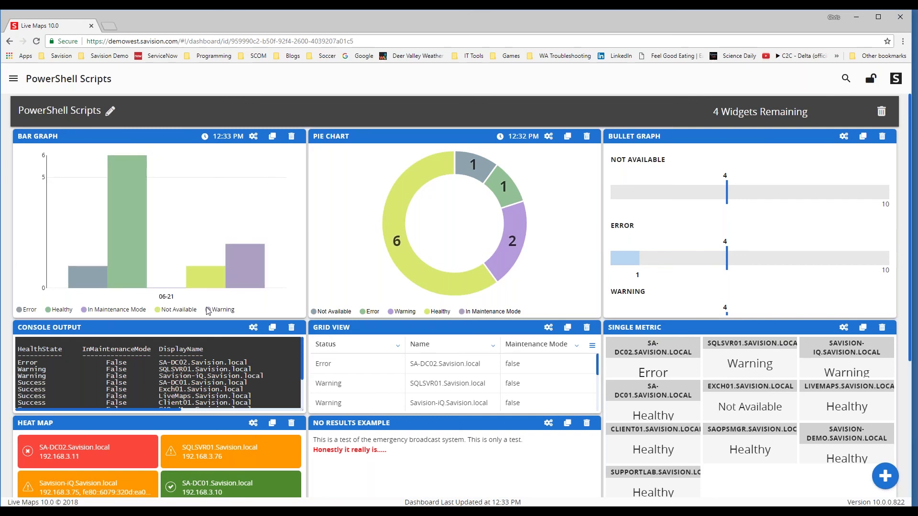
- Open the Pie Chart widget's PowerShell script, review its Title, Value and Maximum properties and result output, and update the widget
{"action": "left_click", "coordinate": [549, 136]}
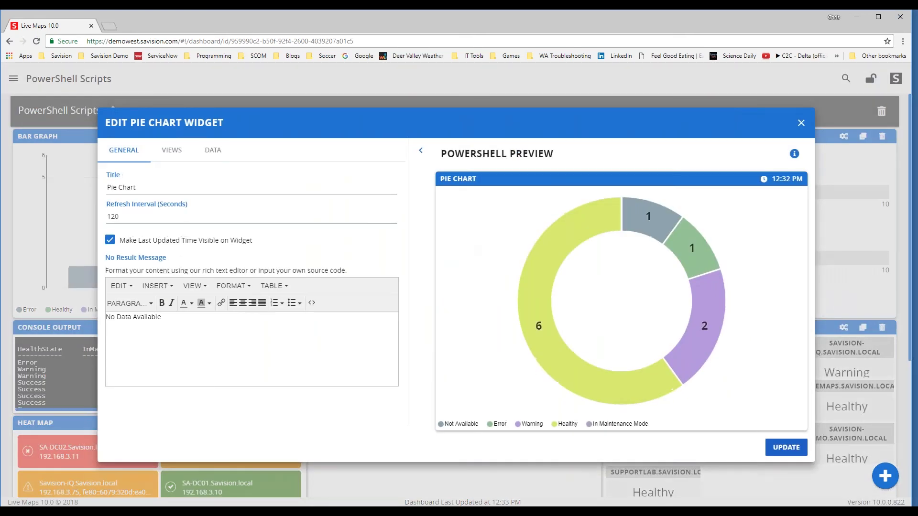
{"action": "left_click", "coordinate": [212, 150]}
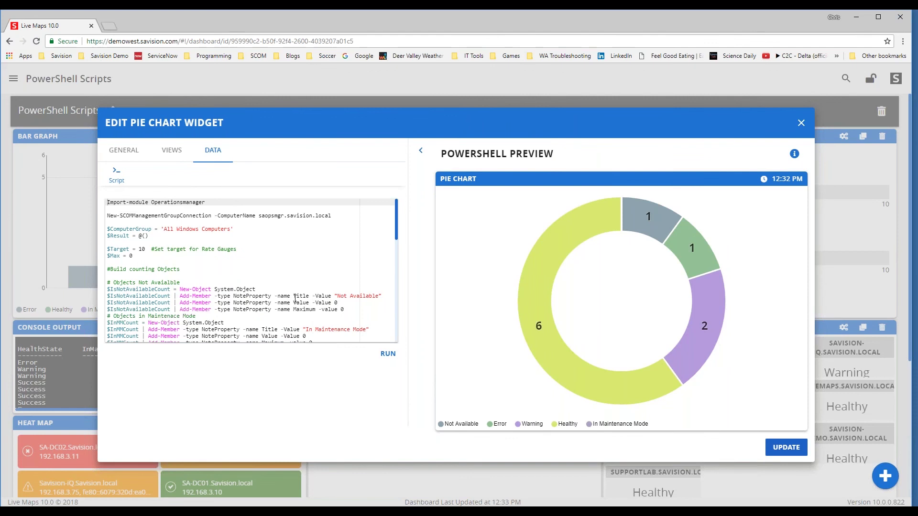
{"action": "left_click_drag", "start_coordinate": [293, 296], "coordinate": [317, 310]}
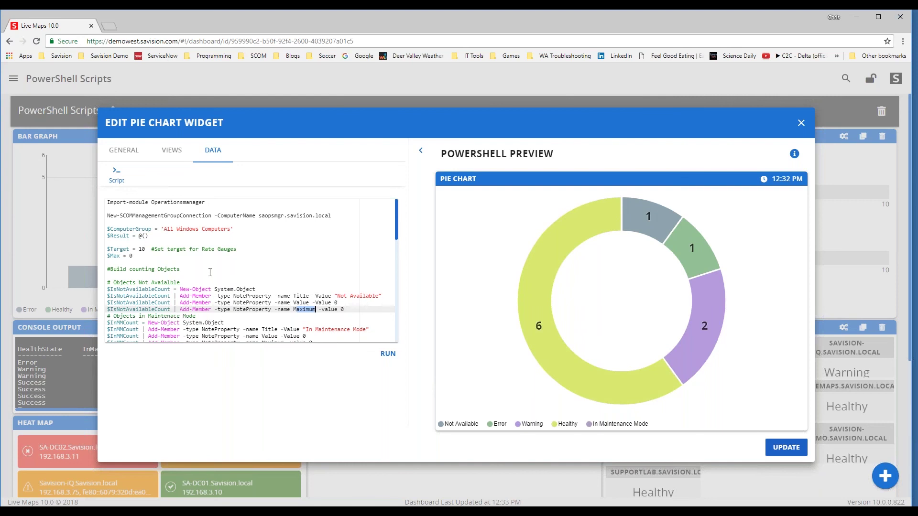
{"action": "scroll", "coordinate": [183, 273], "scroll_direction": "down", "scroll_amount": 7}
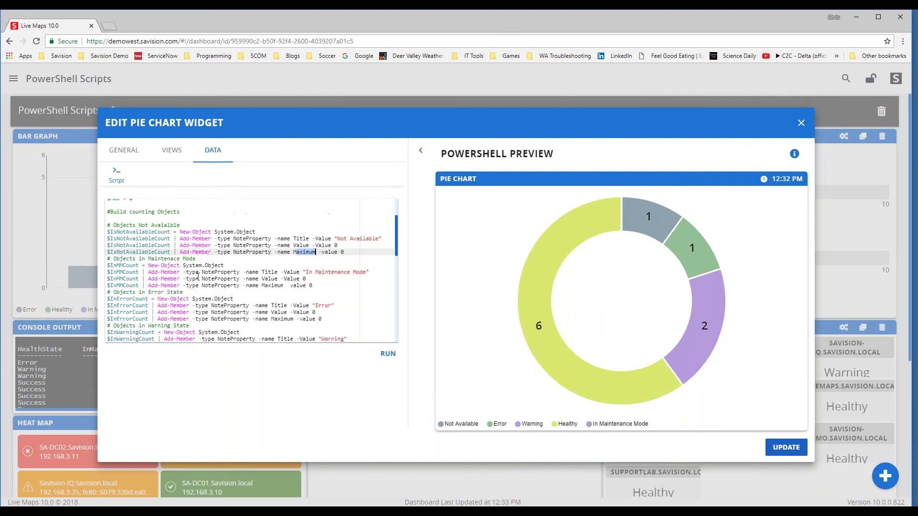
{"action": "scroll", "coordinate": [207, 282], "scroll_direction": "down", "scroll_amount": 3}
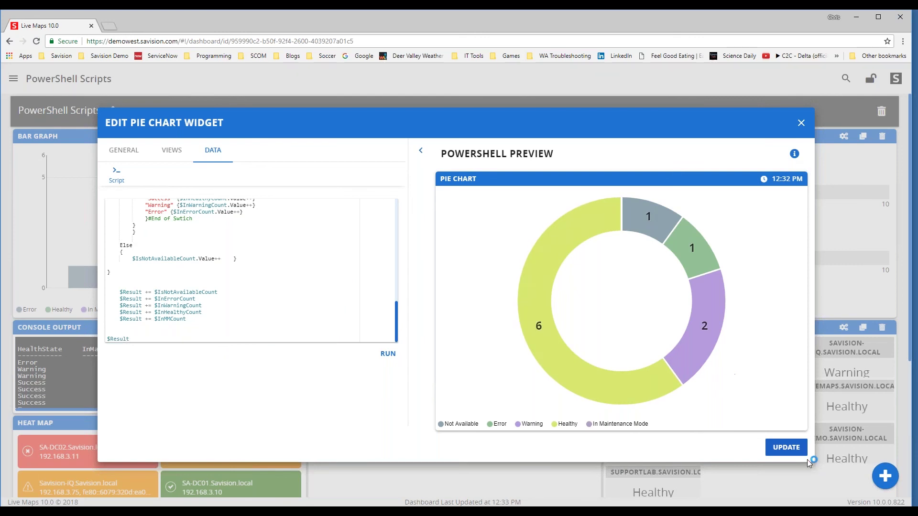
{"action": "left_click", "coordinate": [785, 450]}
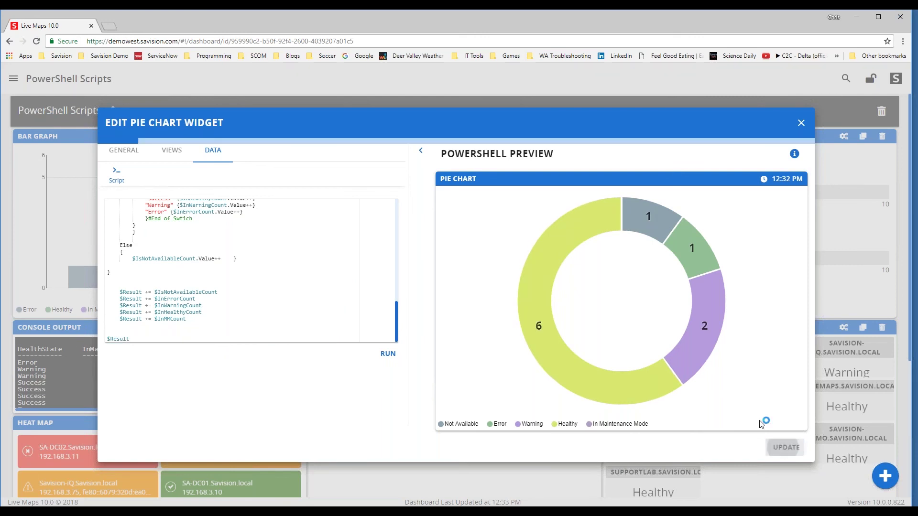
{"action": "mouse_move", "coordinate": [473, 177]}
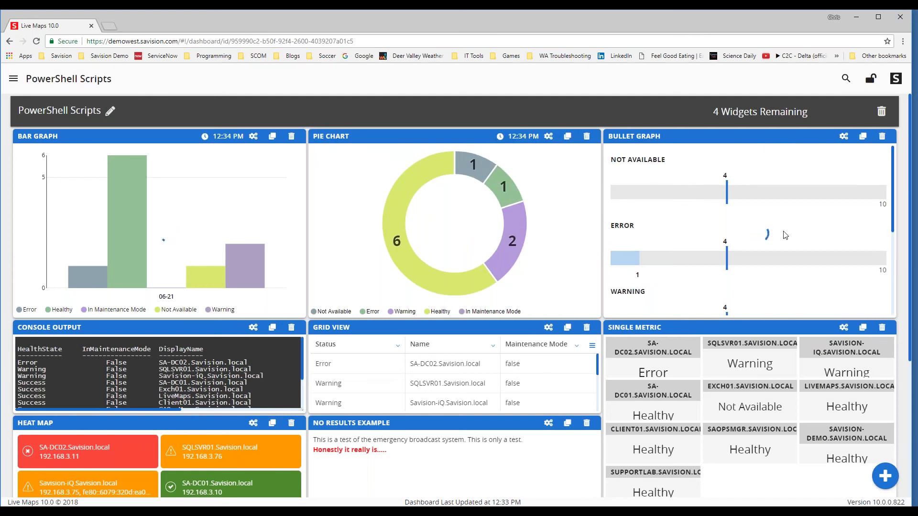
- Examine the Bullet Graph widget's PowerShell script for its target, actual and maximum properties, and close the configuration without updating
{"action": "mouse_move", "coordinate": [744, 267]}
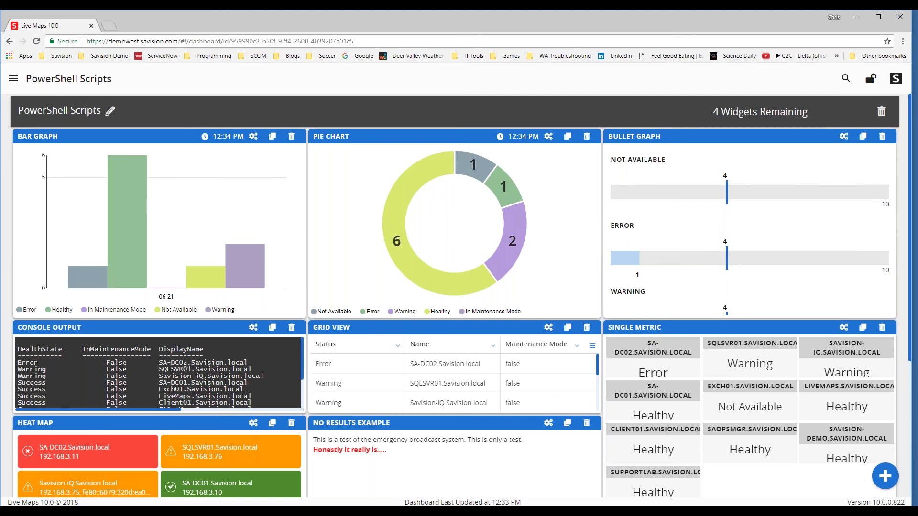
{"action": "left_click", "coordinate": [843, 136]}
{"action": "left_click", "coordinate": [213, 150]}
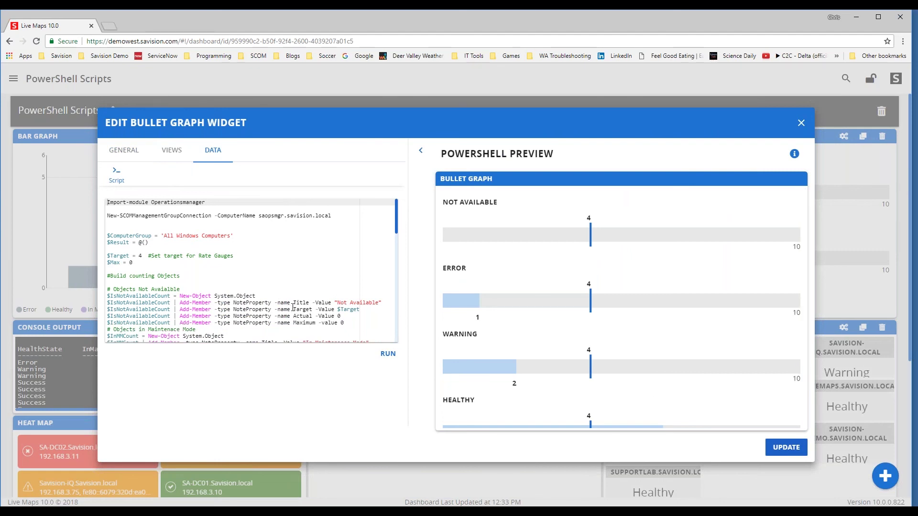
{"action": "left_click", "coordinate": [801, 123]}
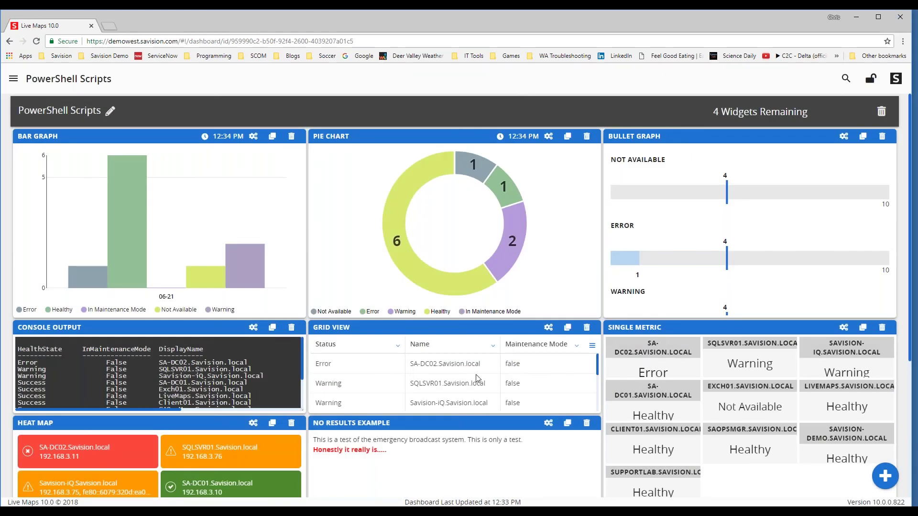
- Sort the Grid View widget by Status in ascending order and check its CSV export and column options
{"action": "left_click", "coordinate": [441, 351]}
{"action": "left_click", "coordinate": [363, 351]}
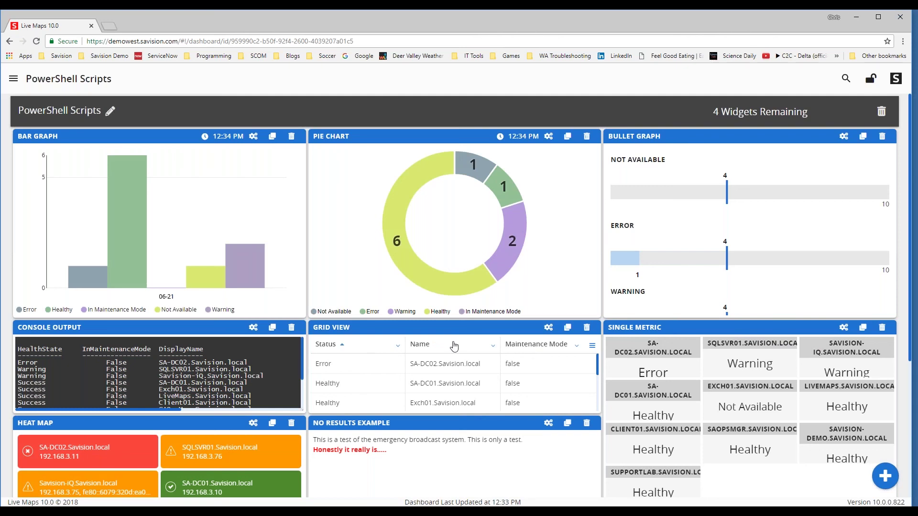
{"action": "left_click", "coordinate": [592, 345]}
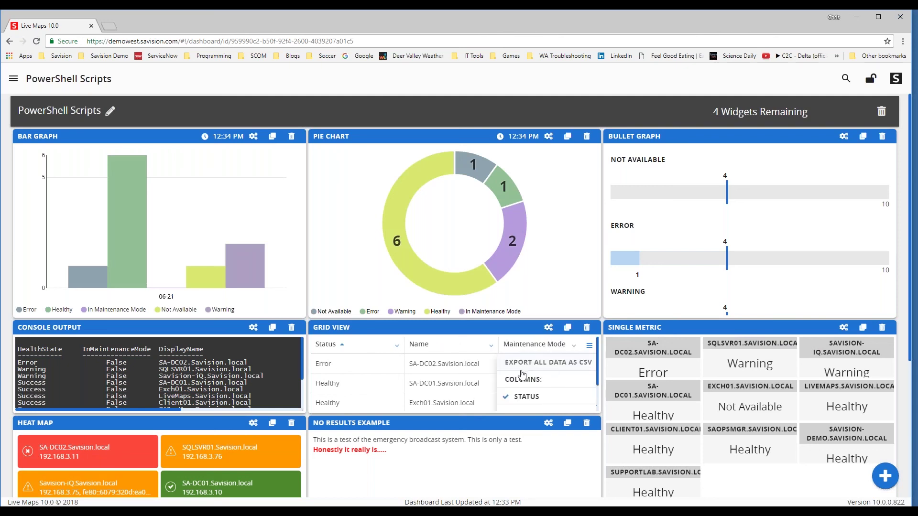
{"action": "left_click", "coordinate": [524, 363]}
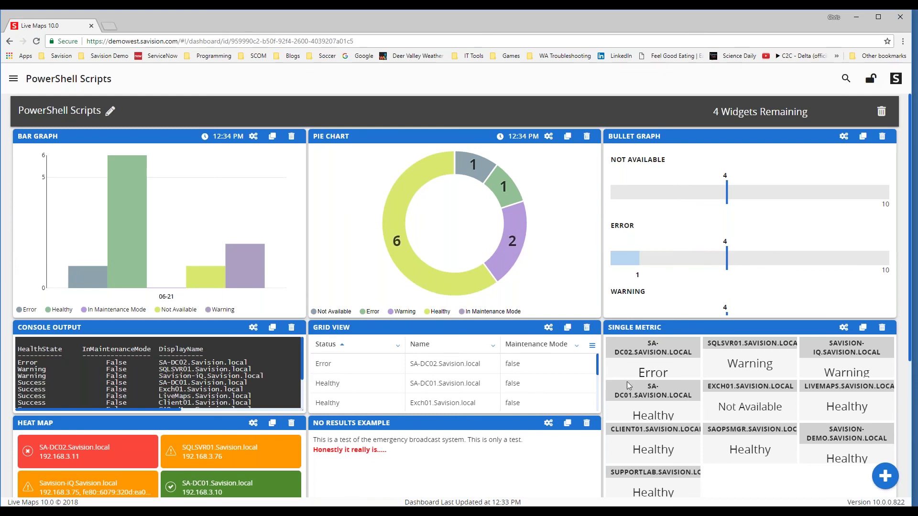
- Open the Heat Map widget's configuration and read the script help on the Entity State List's required fields
{"action": "scroll", "coordinate": [599, 391], "scroll_direction": "down", "scroll_amount": 5}
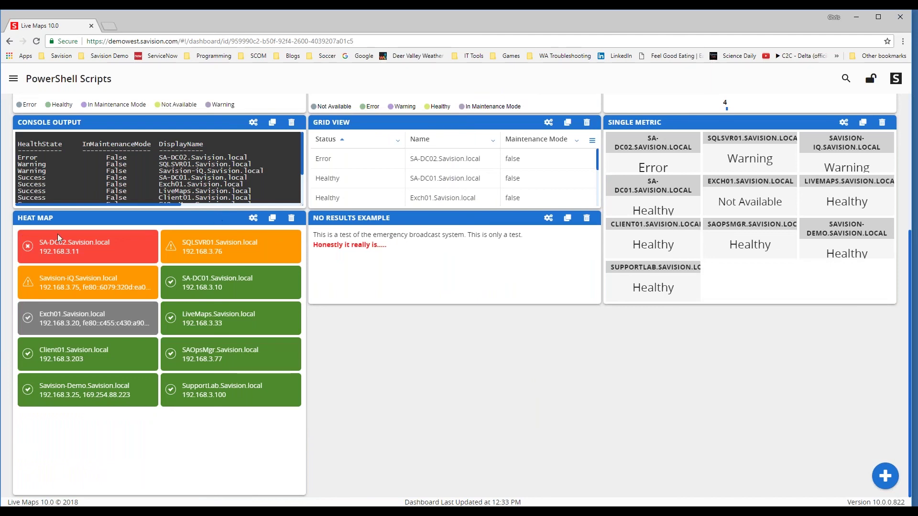
{"action": "left_click", "coordinate": [253, 220]}
{"action": "left_click", "coordinate": [794, 153]}
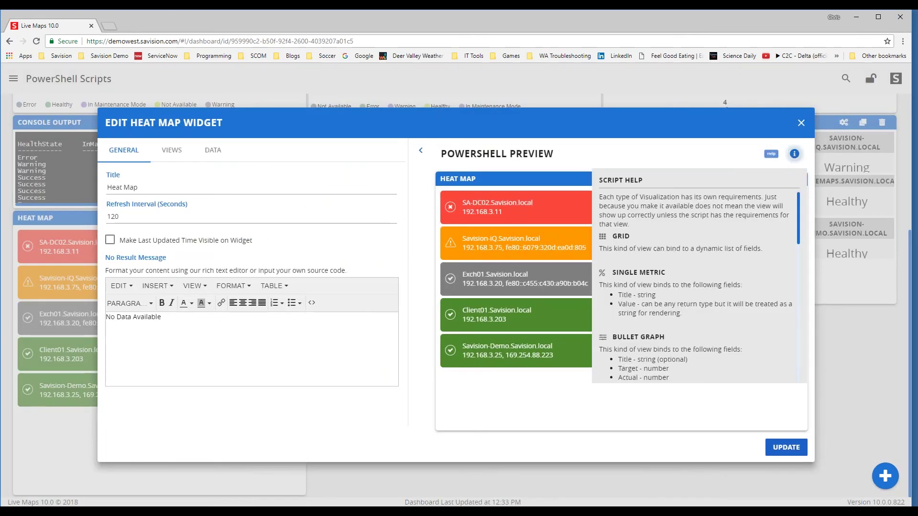
{"action": "scroll", "coordinate": [661, 263], "scroll_direction": "down", "scroll_amount": 8}
{"action": "scroll", "coordinate": [659, 265], "scroll_direction": "up", "scroll_amount": 2}
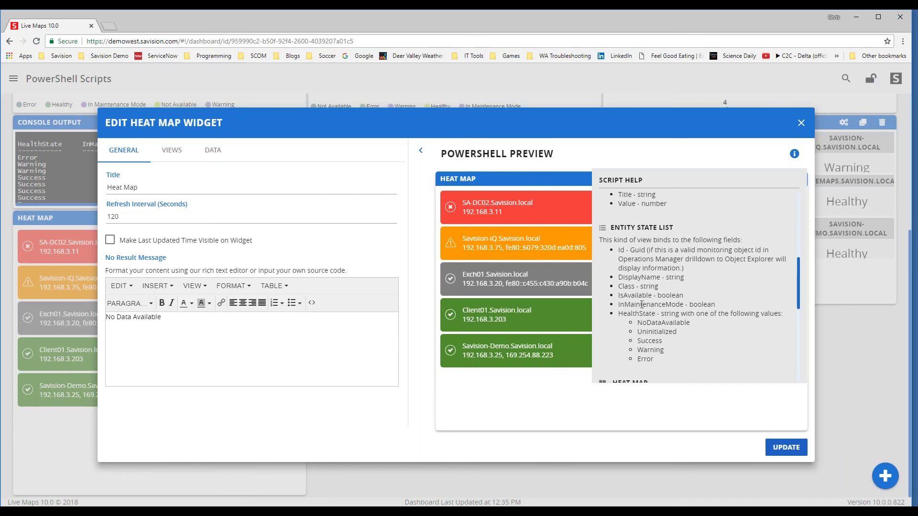
{"action": "left_click_drag", "start_coordinate": [622, 287], "coordinate": [635, 287]}
- Compare the Heat Map script's properties with the required fields, hide the script help, and close the configuration without updating
{"action": "left_click", "coordinate": [212, 150]}
{"action": "scroll", "coordinate": [245, 292], "scroll_direction": "down", "scroll_amount": 5}
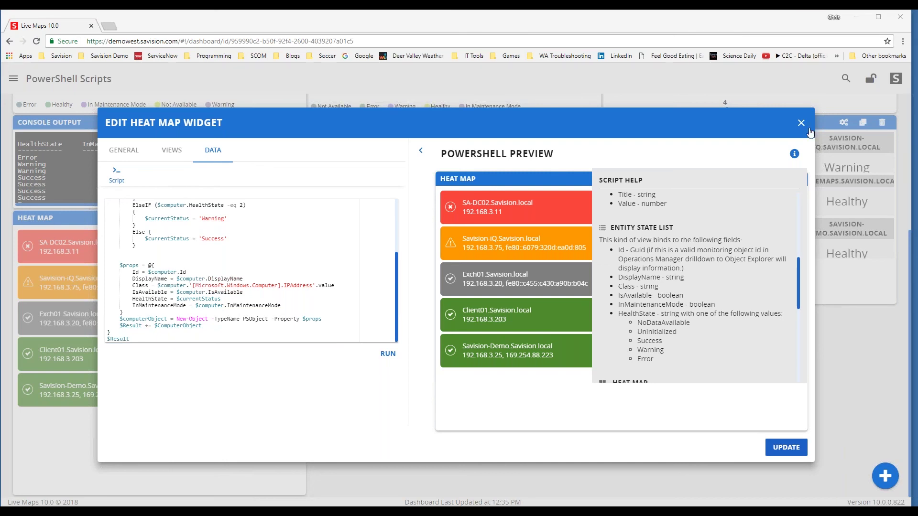
{"action": "left_click", "coordinate": [794, 153]}
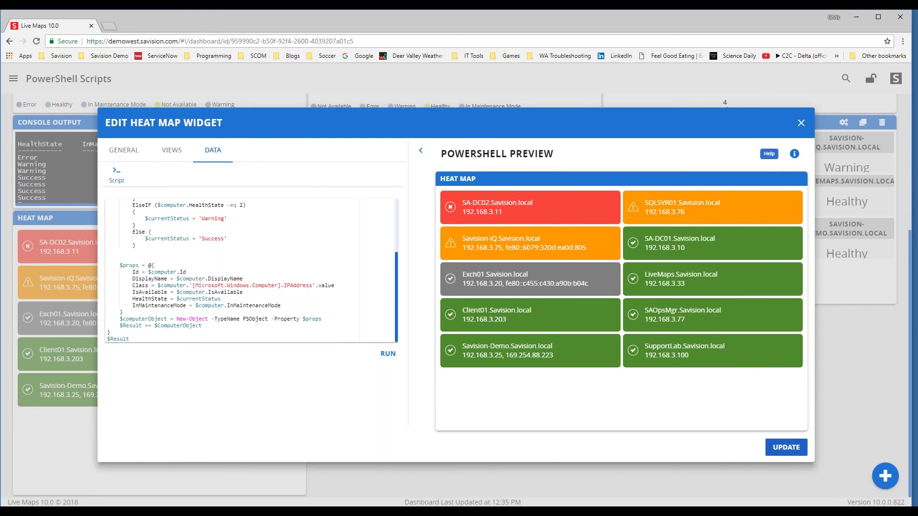
{"action": "left_click", "coordinate": [802, 123]}
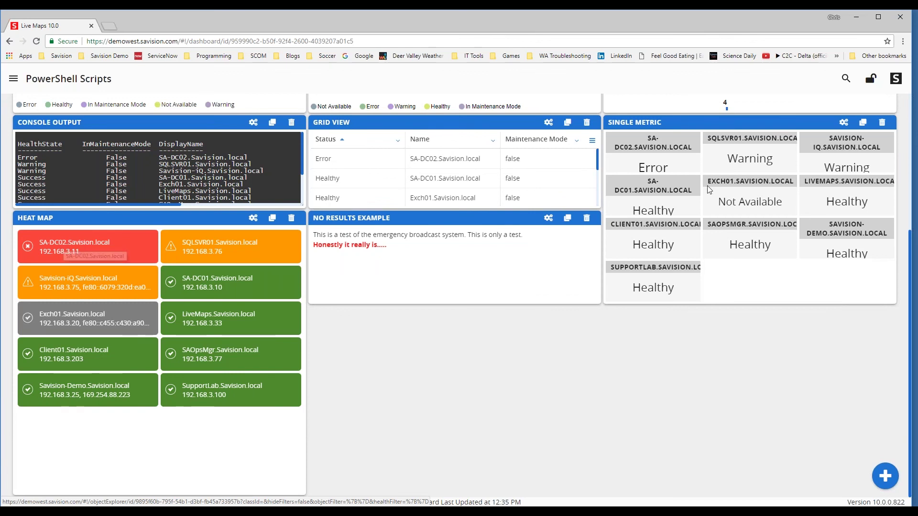
- Turn off edit mode, drill down from the Heat Map into SA-DC02.Savision.local's Object Explorer details, and return to the dashboard
{"action": "left_click", "coordinate": [871, 78]}
{"action": "left_click", "coordinate": [71, 259]}
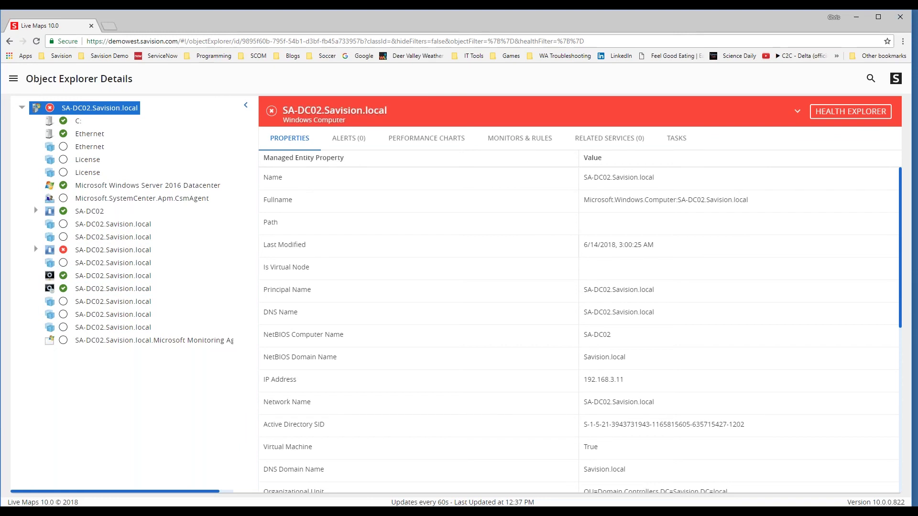
{"action": "left_click", "coordinate": [9, 41]}
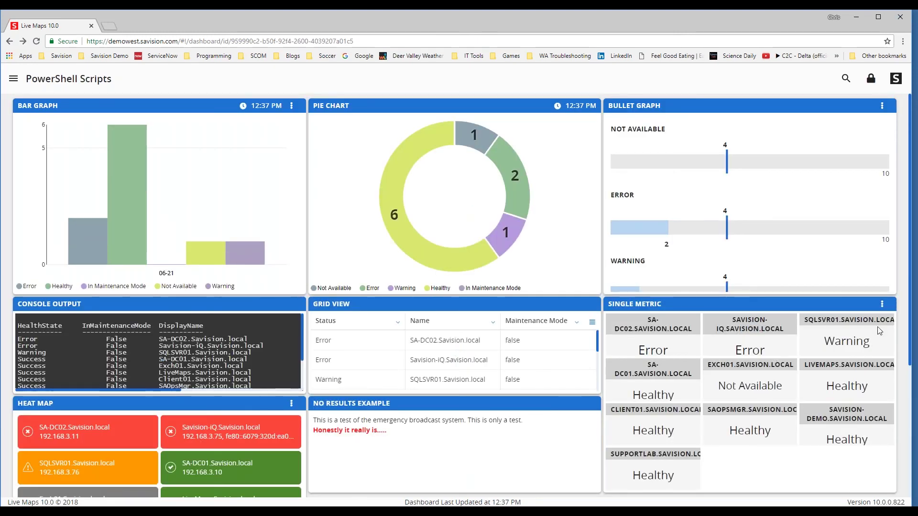
- Check the Single Metric widget's switchable views, turn on edit mode, and review its available visualizations and script in its configuration
{"action": "left_click", "coordinate": [882, 305]}
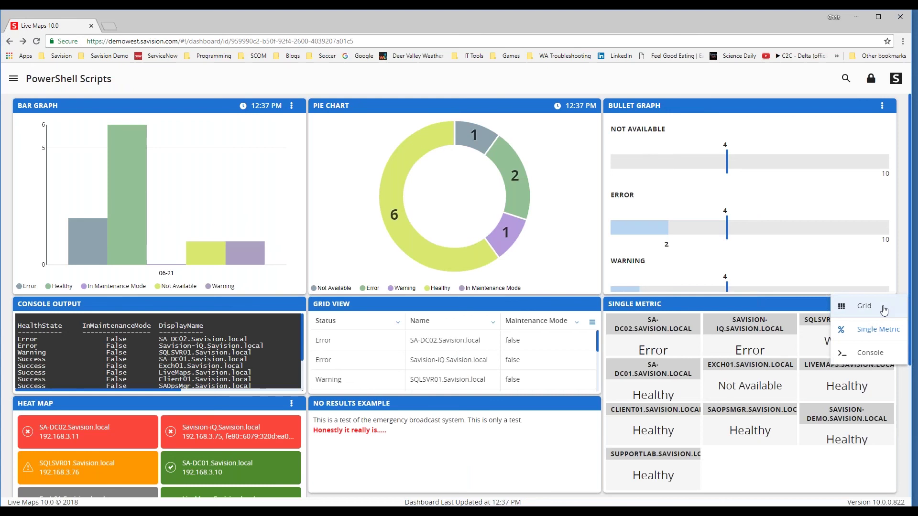
{"action": "left_click", "coordinate": [890, 326]}
{"action": "left_click", "coordinate": [871, 78]}
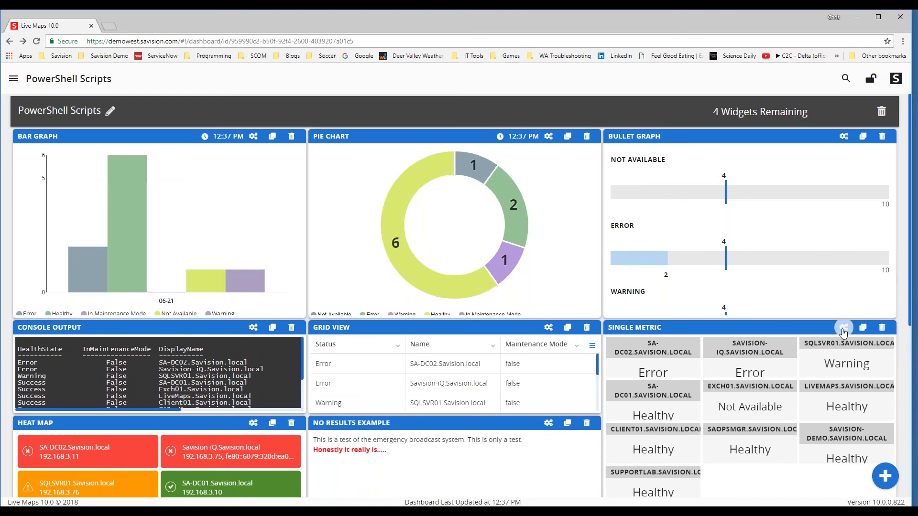
{"action": "left_click", "coordinate": [844, 329]}
{"action": "left_click", "coordinate": [170, 151]}
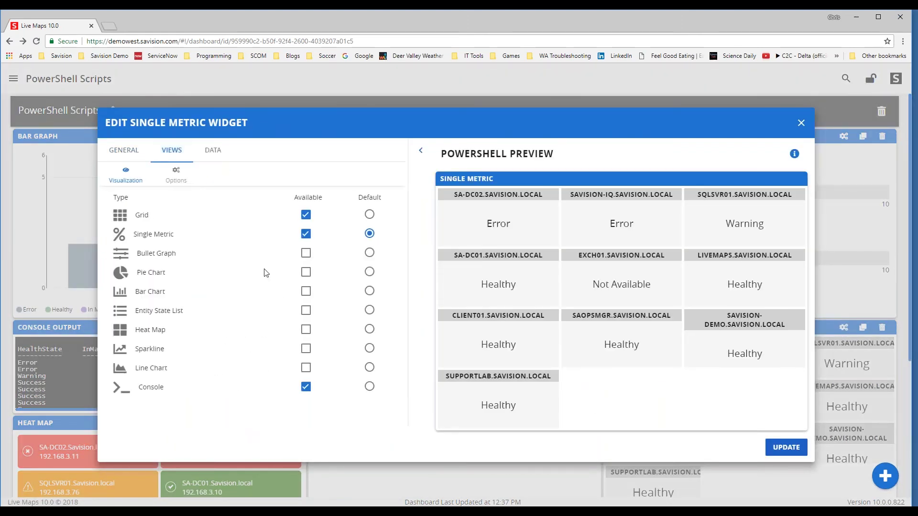
{"action": "left_click", "coordinate": [219, 151]}
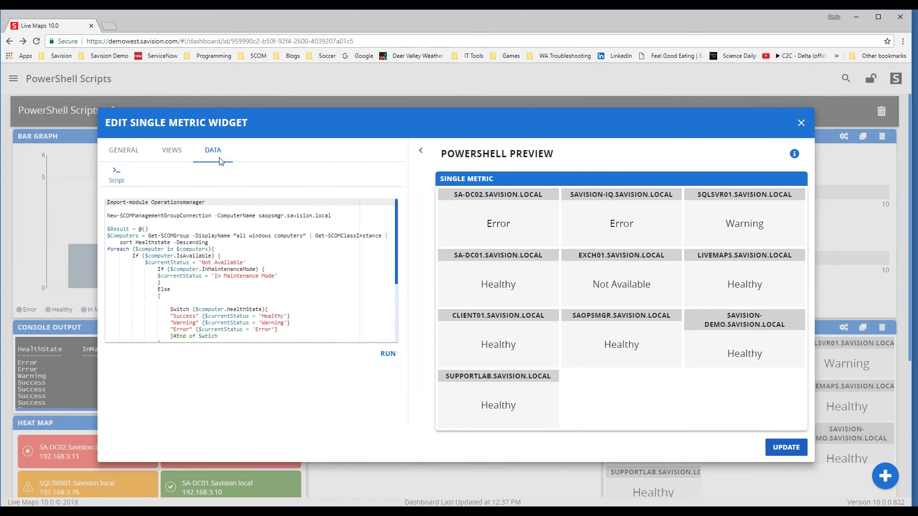
{"action": "left_click", "coordinate": [169, 154]}
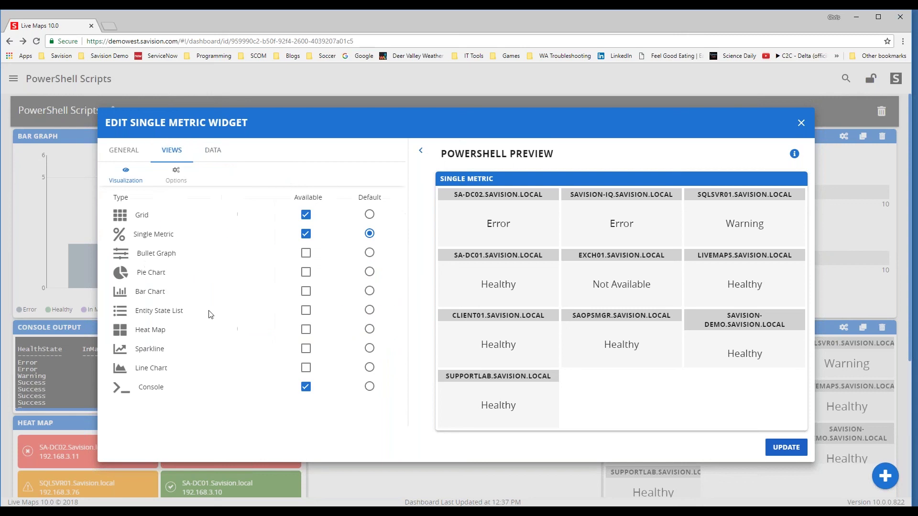
- Set the Single Metric widget's view to 2 columns and update the widget
{"action": "left_click", "coordinate": [176, 176]}
{"action": "left_click", "coordinate": [143, 216]}
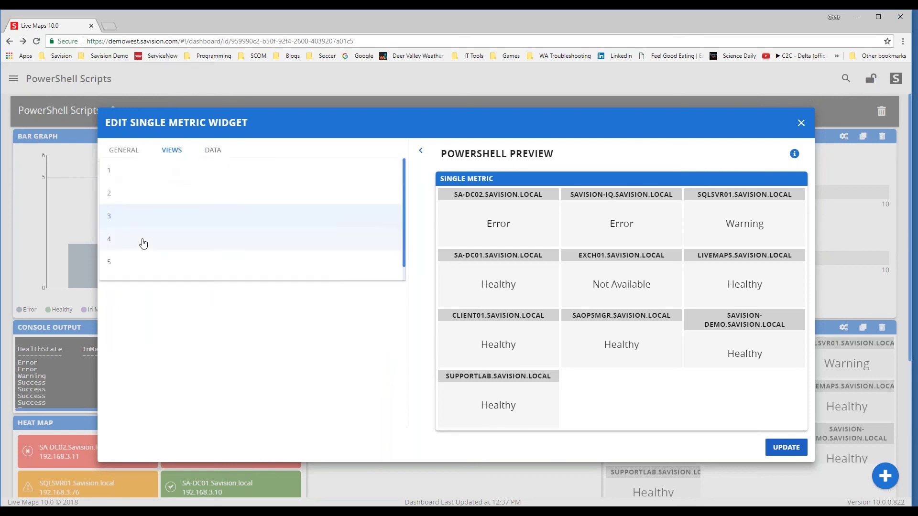
{"action": "left_click", "coordinate": [121, 193]}
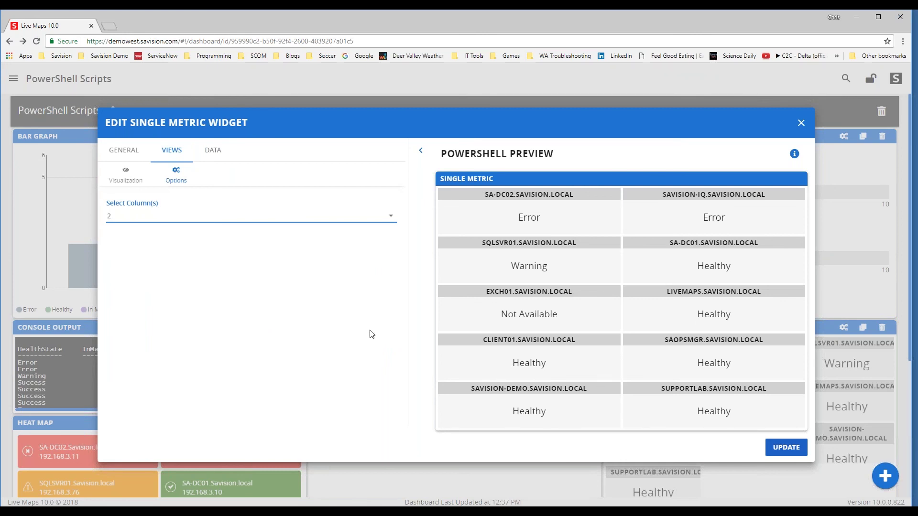
{"action": "left_click", "coordinate": [790, 450]}
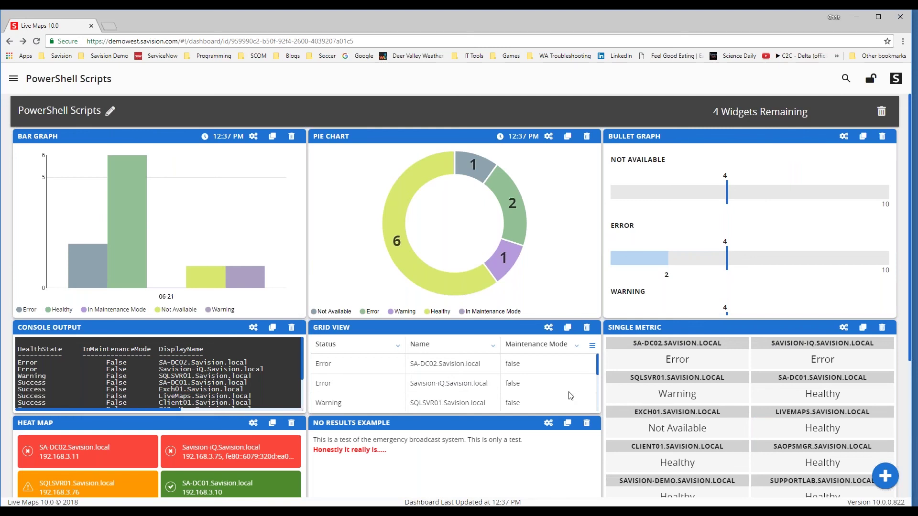
- Review the No Results Example widget's script, views and No Result Message, close its configuration without updating, and turn off edit mode
{"action": "scroll", "coordinate": [639, 383], "scroll_direction": "down", "scroll_amount": 4}
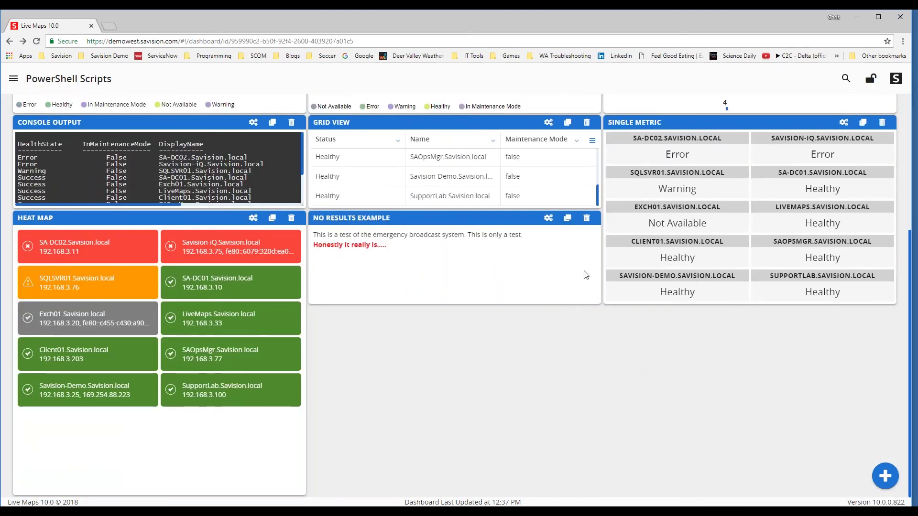
{"action": "left_click", "coordinate": [548, 219]}
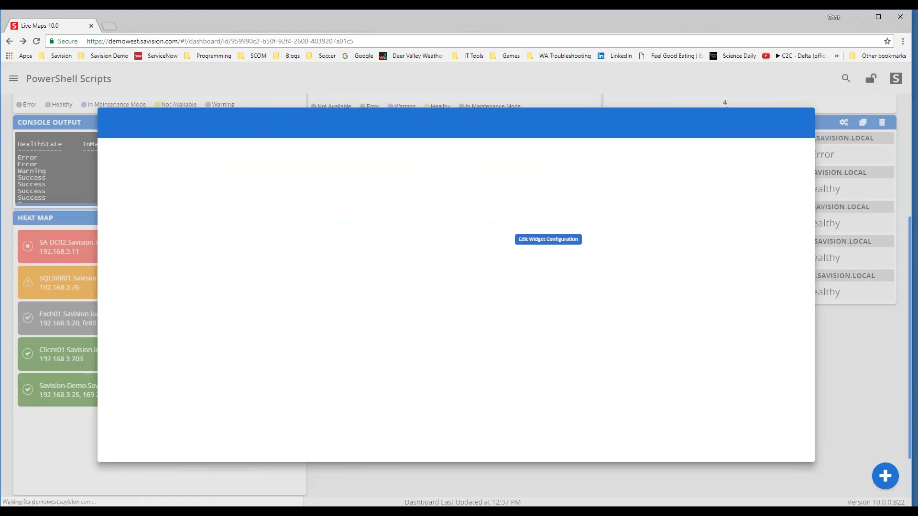
{"action": "left_click", "coordinate": [221, 155]}
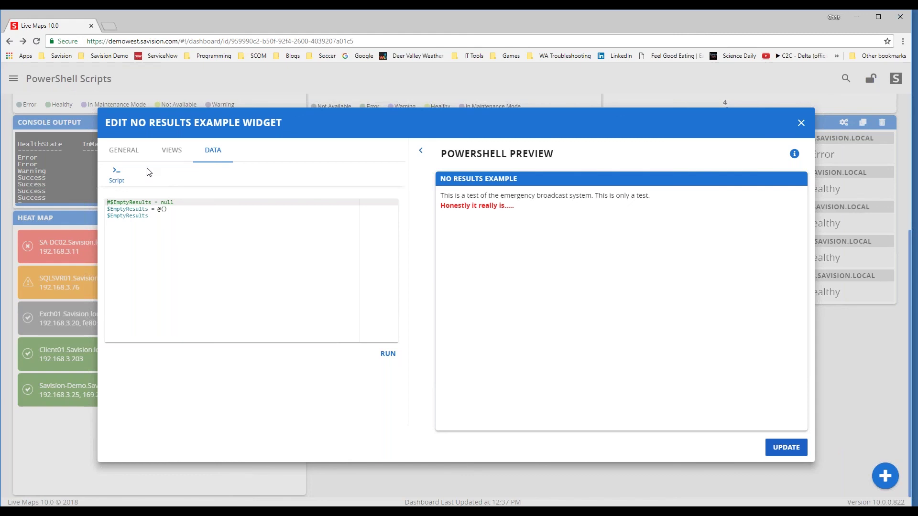
{"action": "left_click", "coordinate": [172, 150]}
{"action": "left_click", "coordinate": [124, 150]}
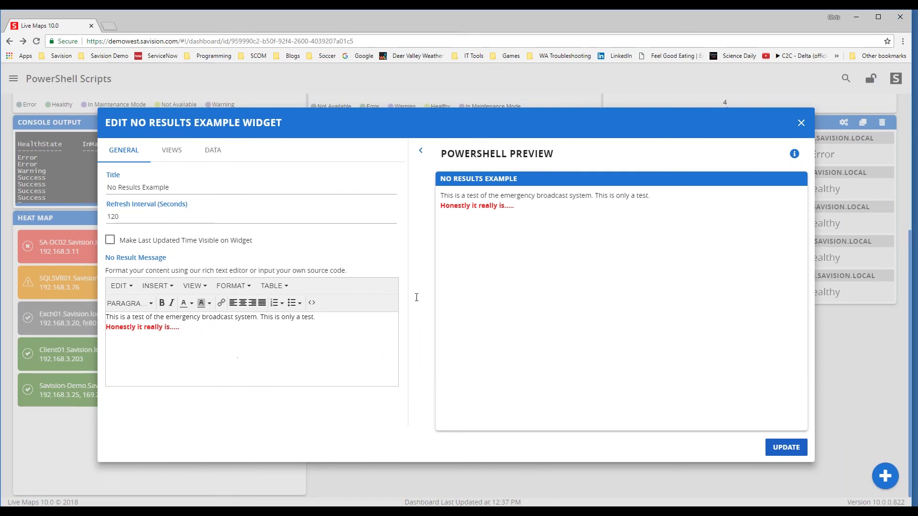
{"action": "left_click", "coordinate": [800, 123]}
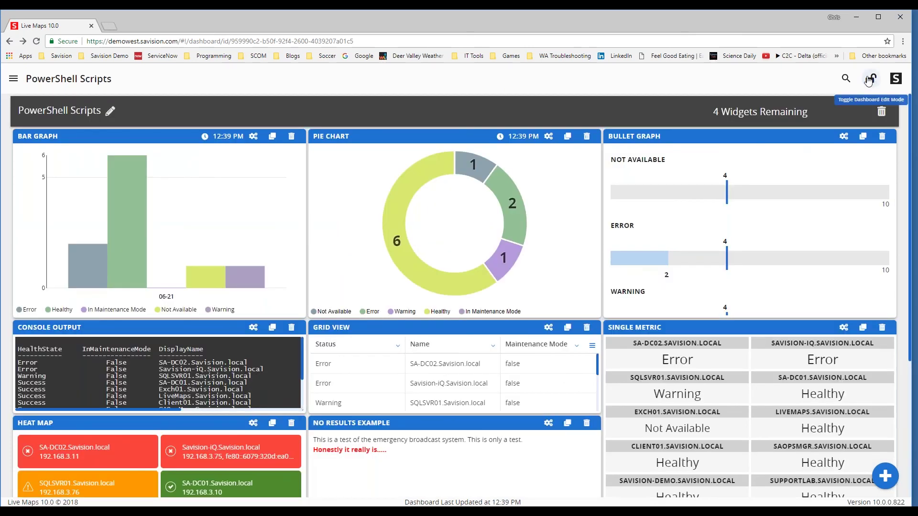
{"action": "left_click", "coordinate": [871, 80]}
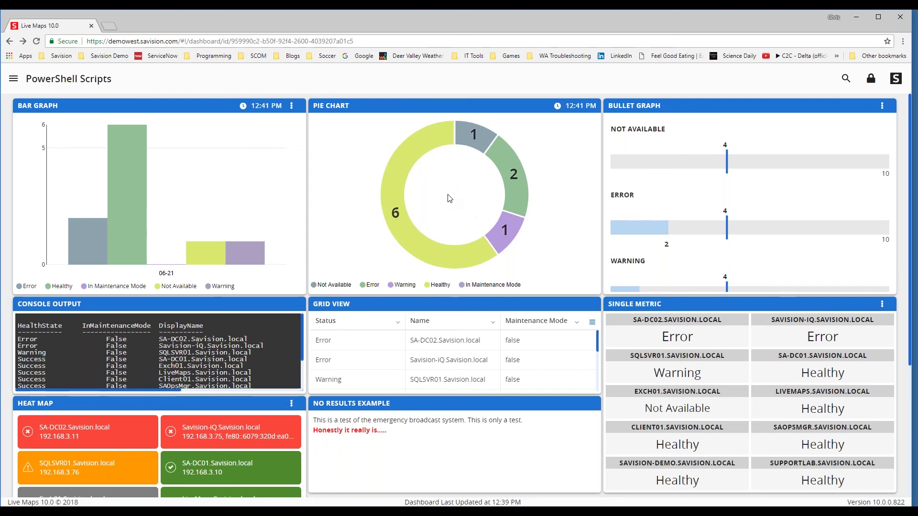
{"action": "mouse_move", "coordinate": [575, 106]}
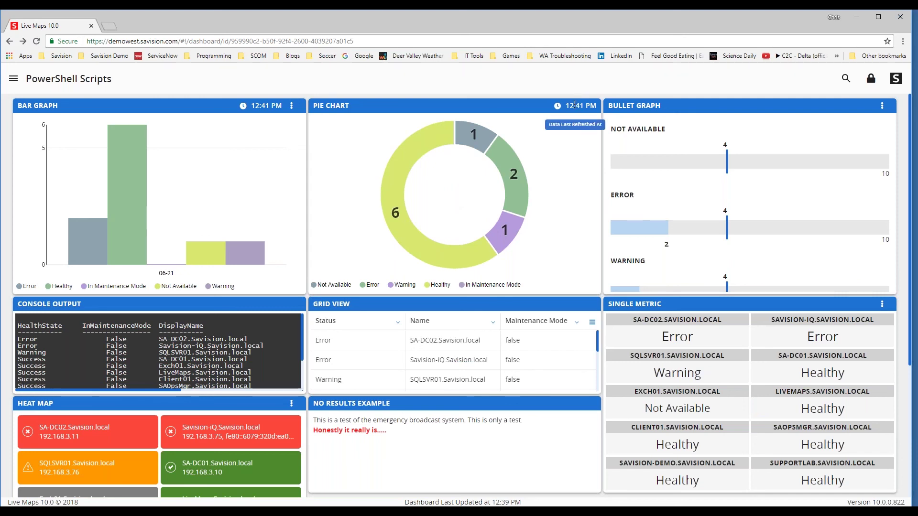